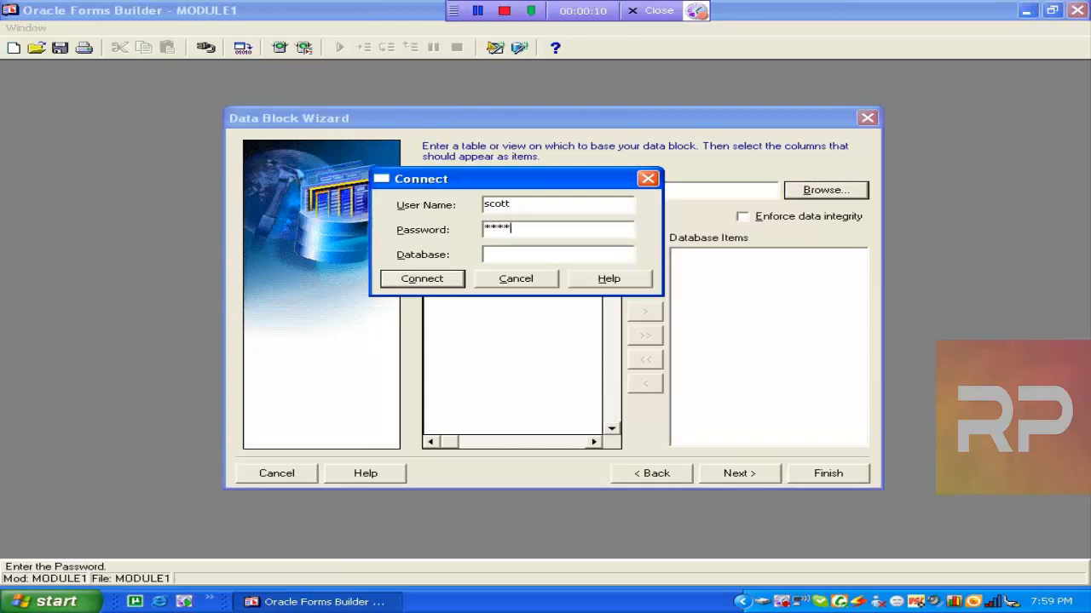
Log in to the db10g database and base the data block on the EMP table.
type("r")
key("Tab")
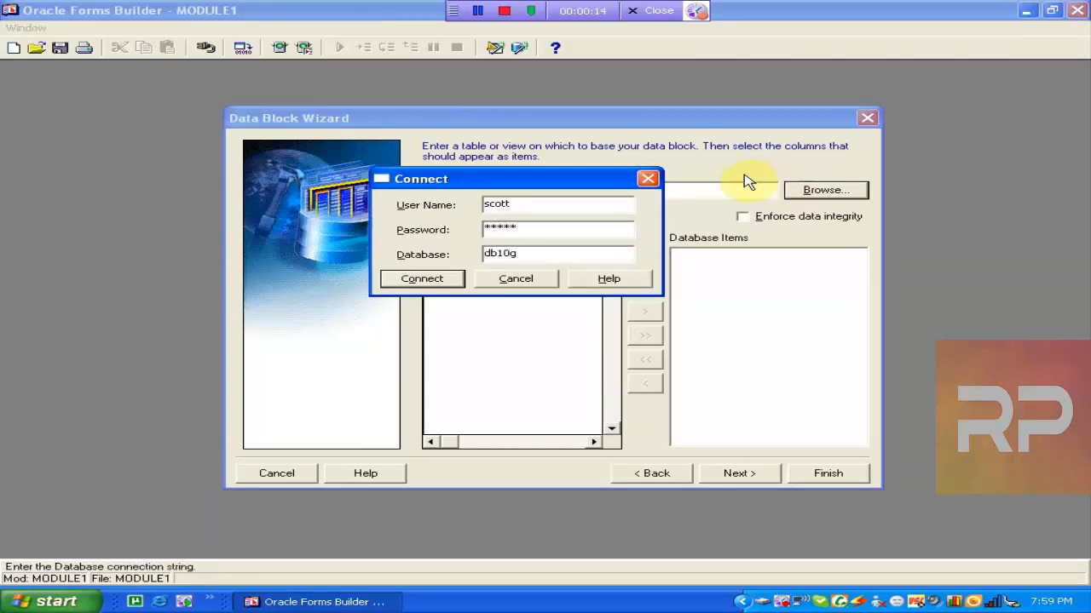
left_click(438, 280)
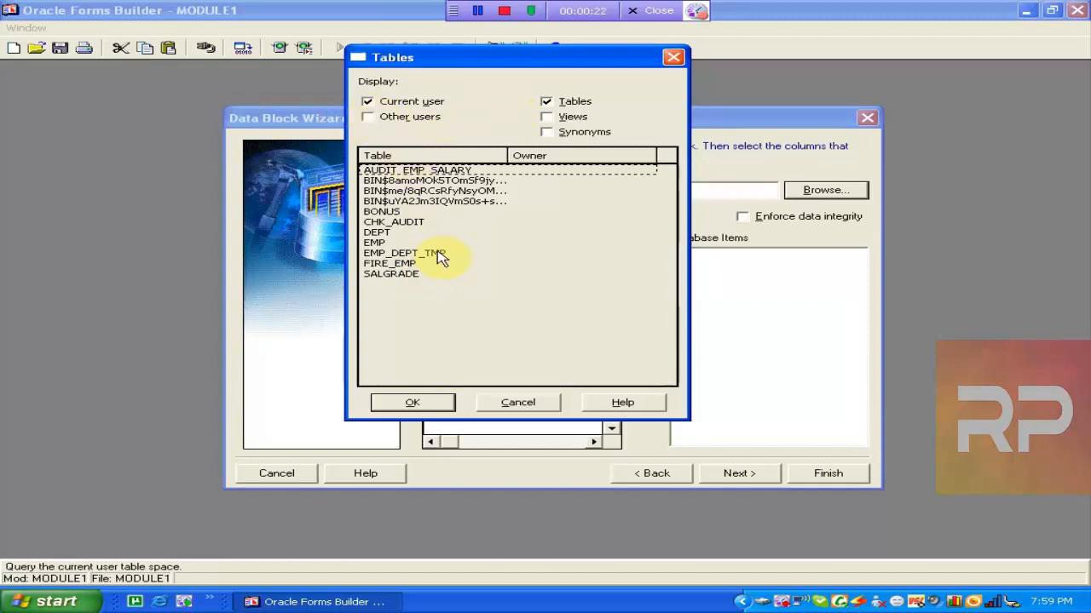
left_click(396, 243)
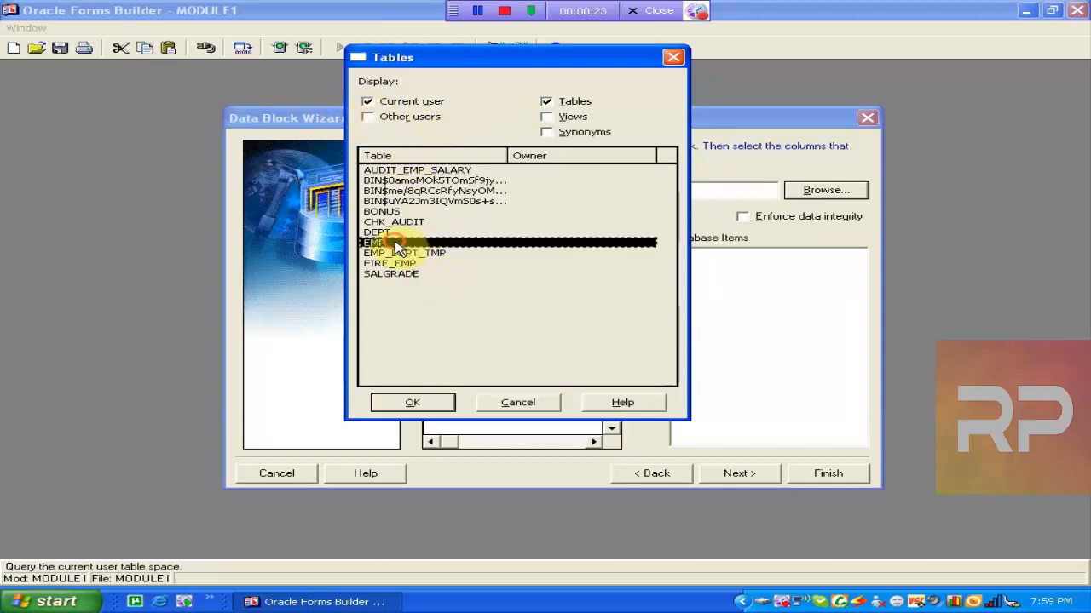
left_click(418, 398)
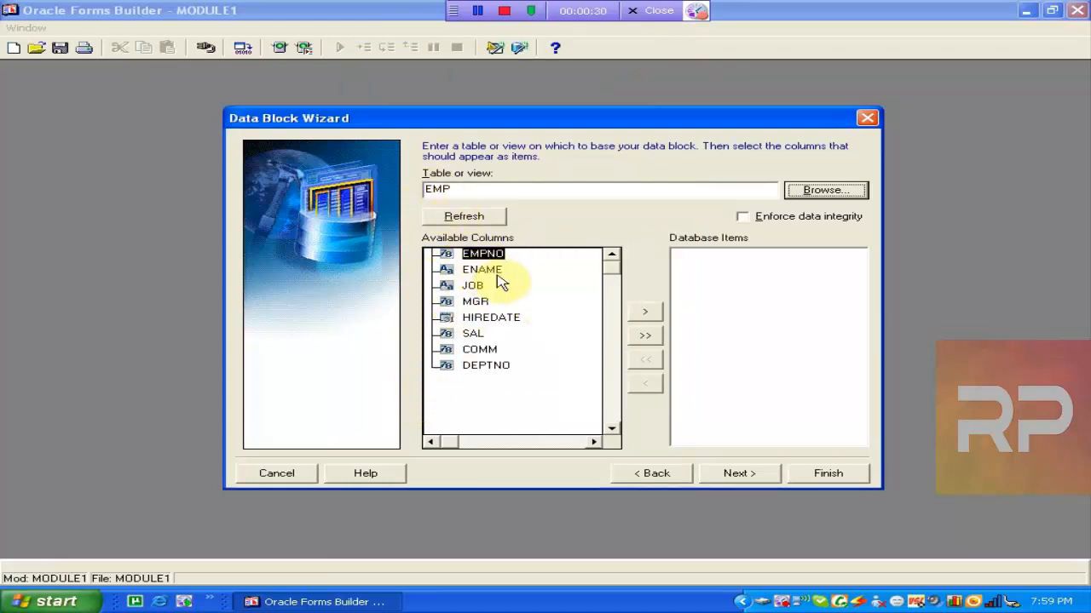
Add all eight EMP columns as database items and continue to the EMP block name page.
left_click(645, 336)
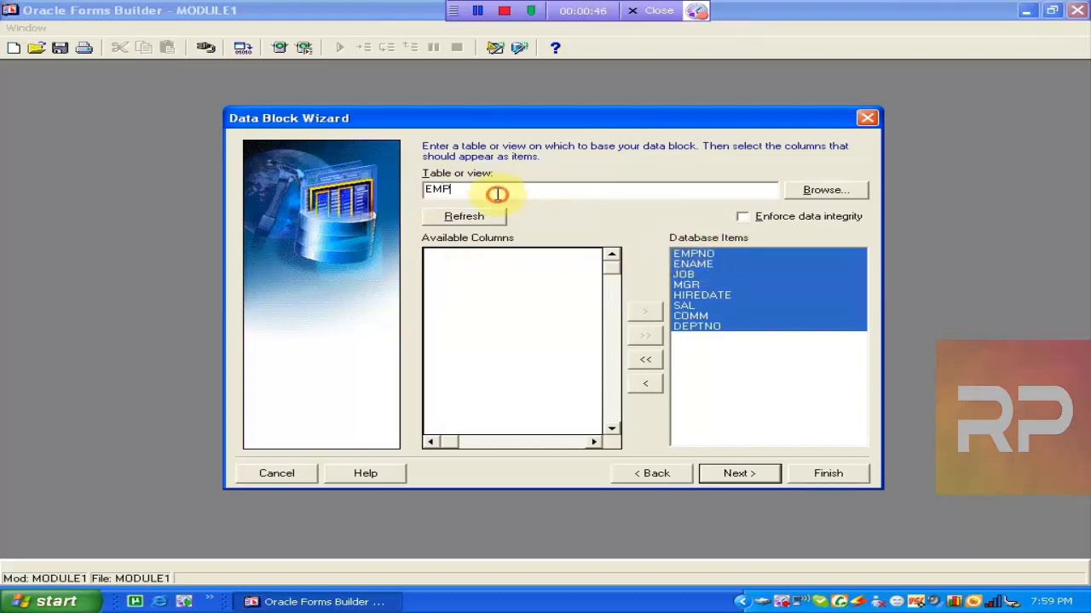
left_click_drag(497, 191, 375, 196)
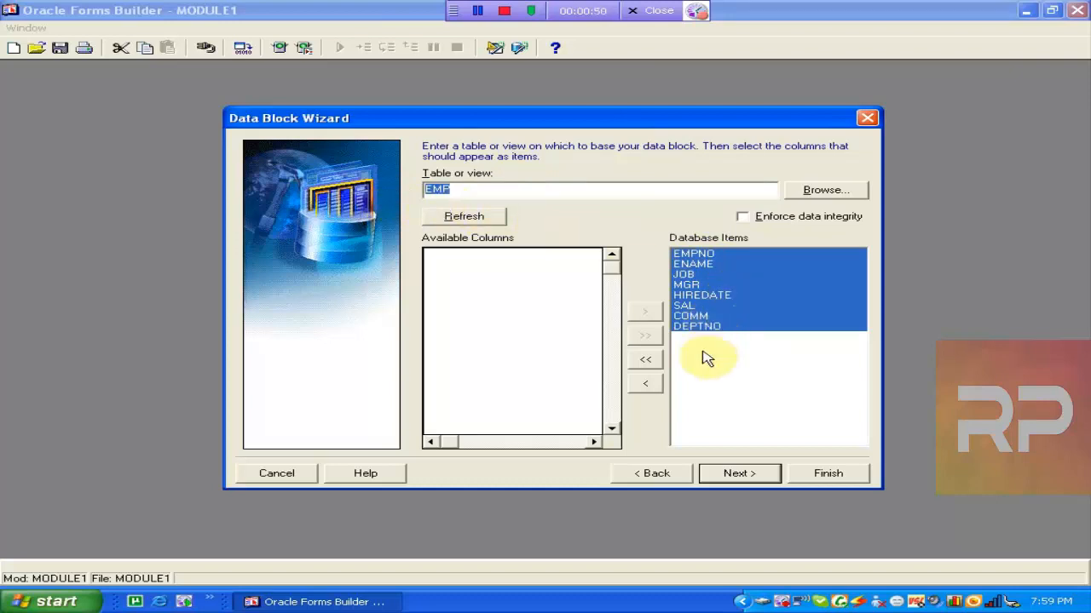
left_click(734, 474)
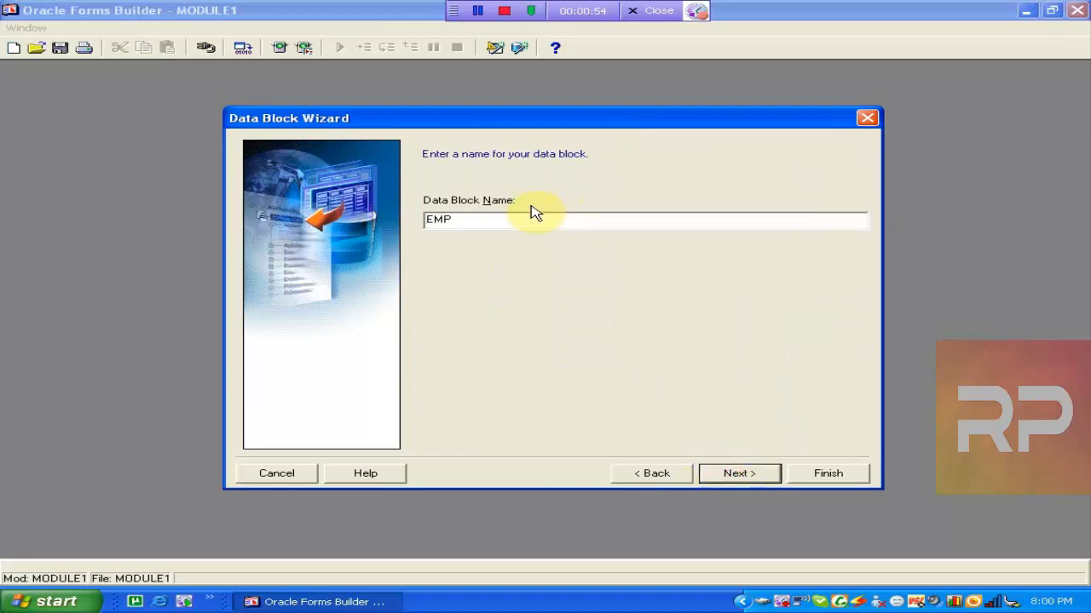
Keep the block name EMP and create the block, then call the Layout Wizard.
left_click_drag(513, 219, 388, 229)
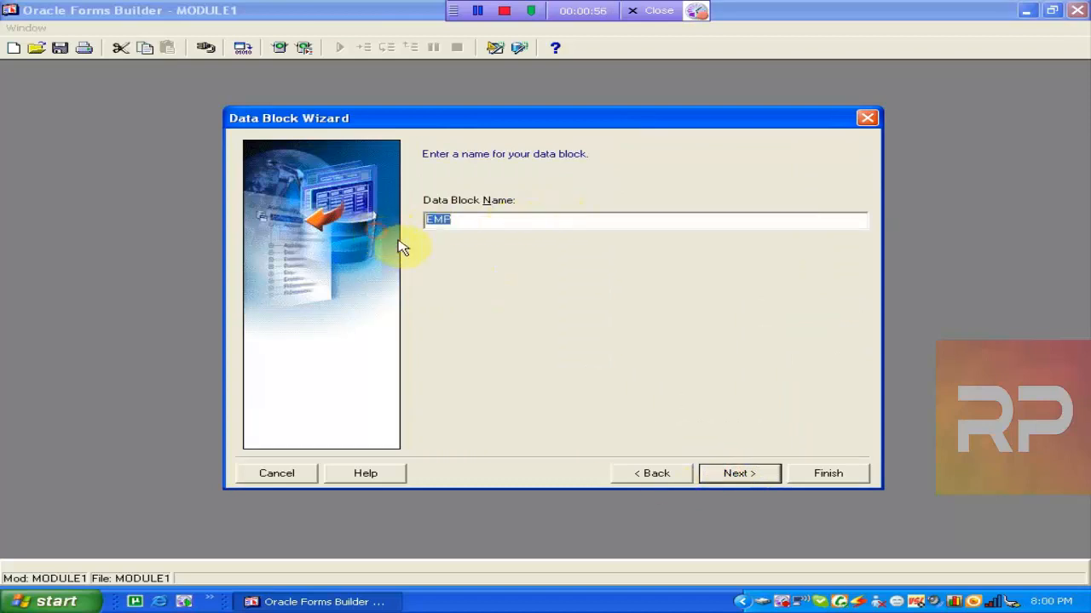
left_click(727, 484)
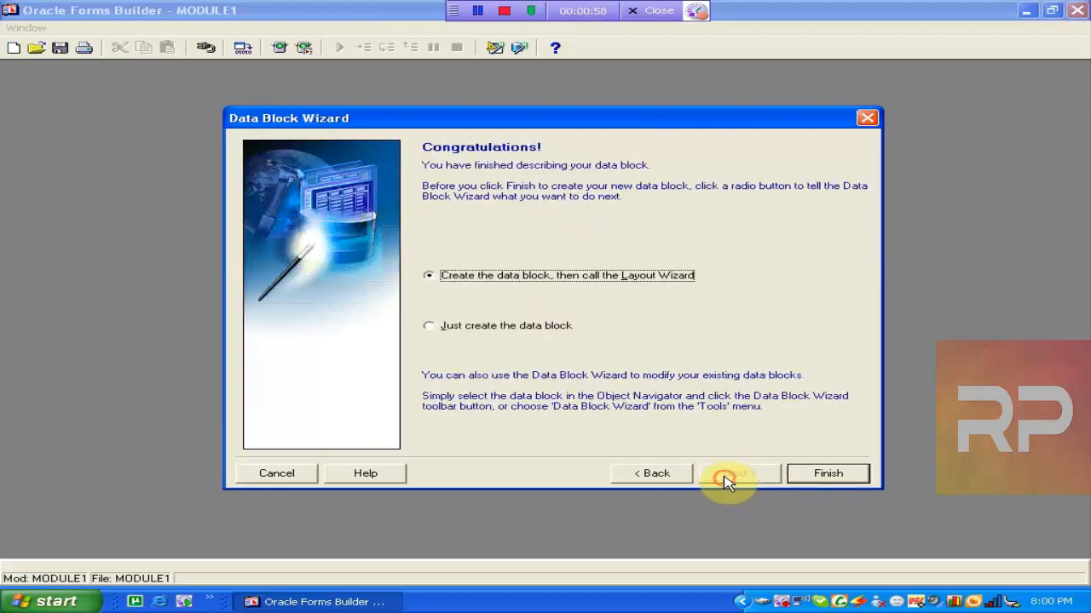
left_click(475, 333)
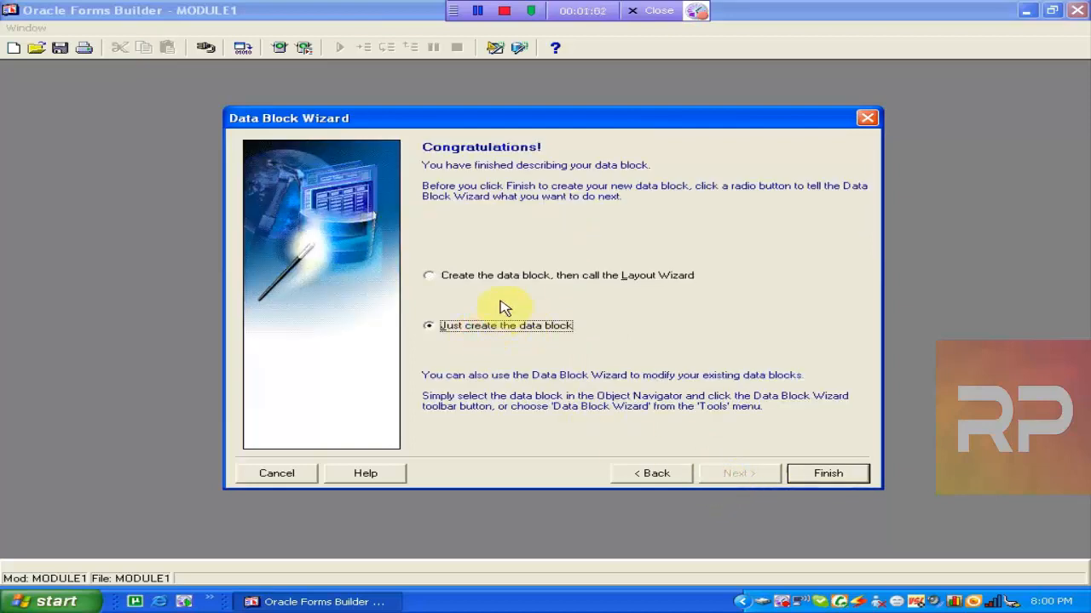
left_click(523, 287)
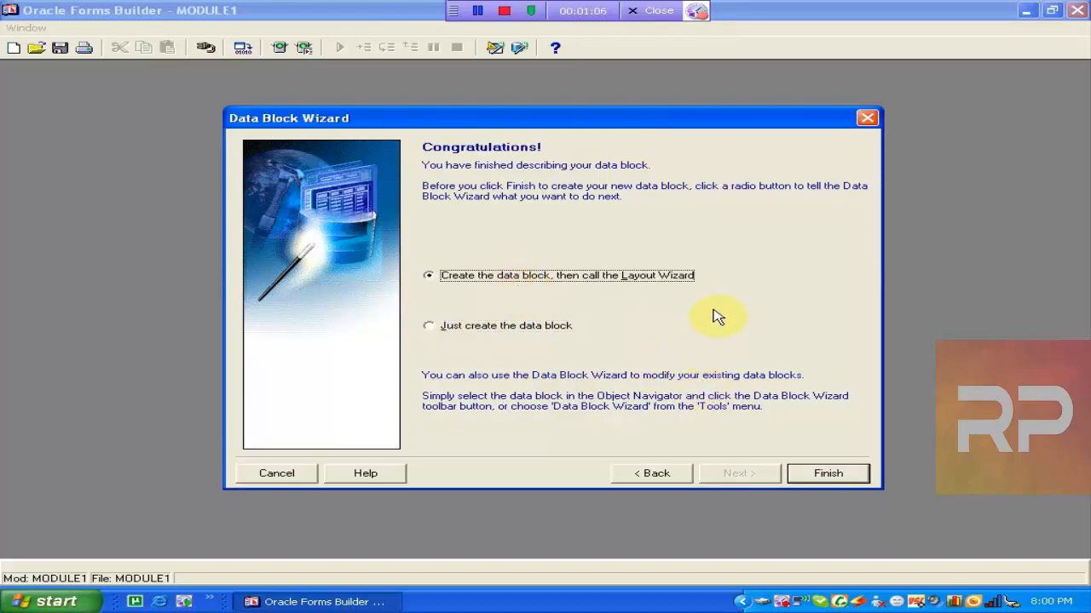
left_click(839, 474)
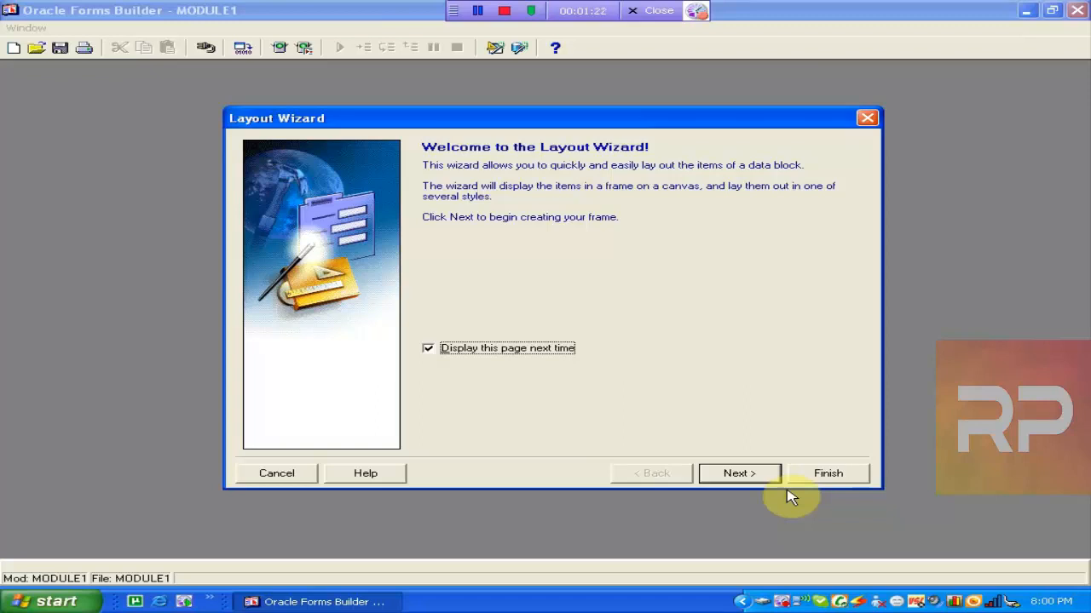
Lay out the EMP block on a (New Canvas) of type Content.
left_click(745, 478)
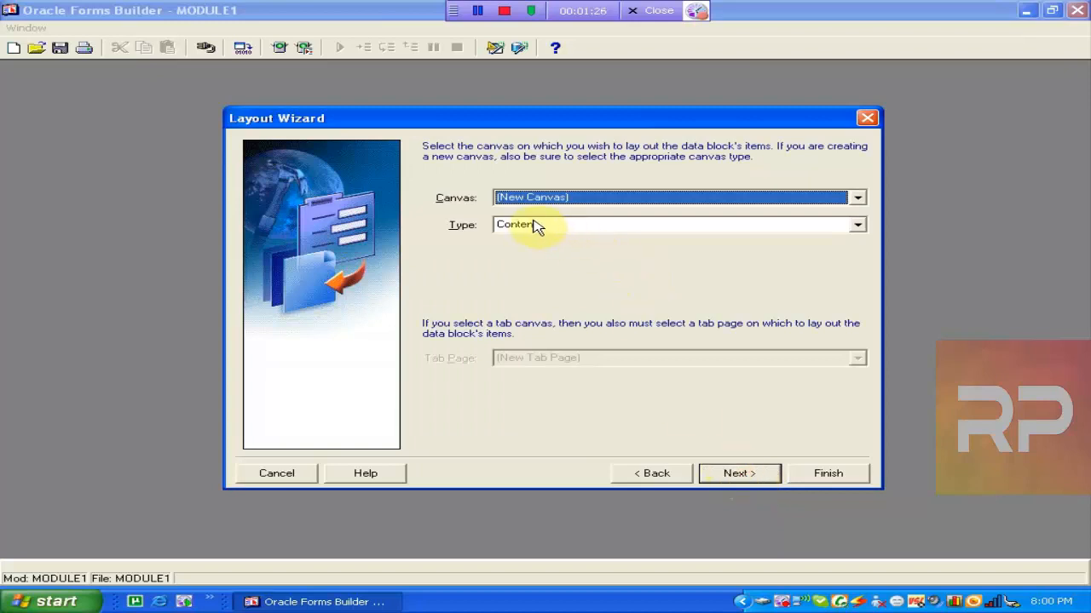
left_click(515, 199)
left_click(516, 202)
left_click(544, 226)
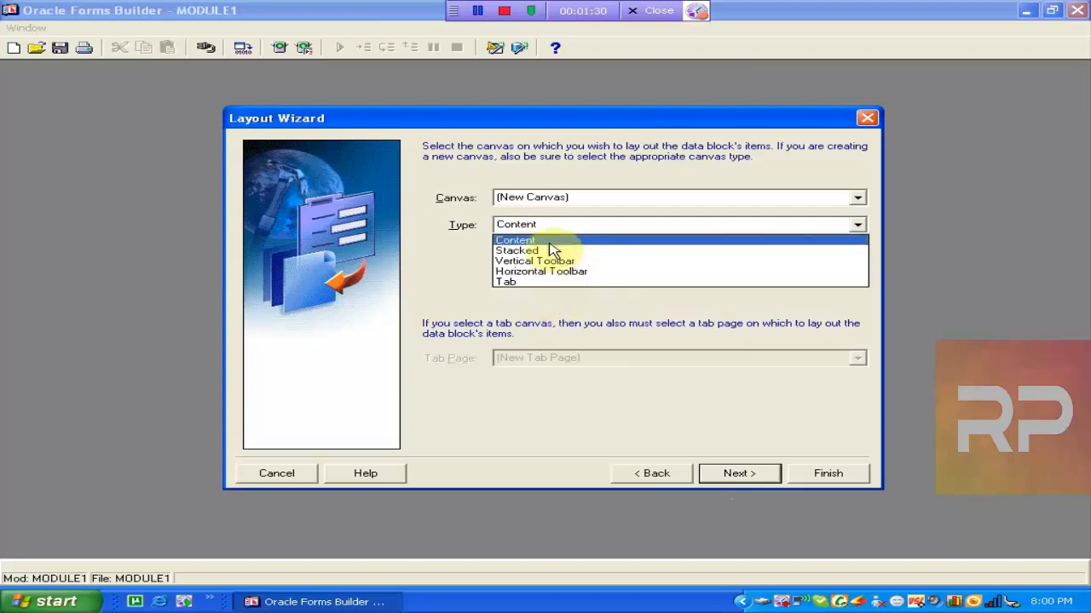
left_click(528, 228)
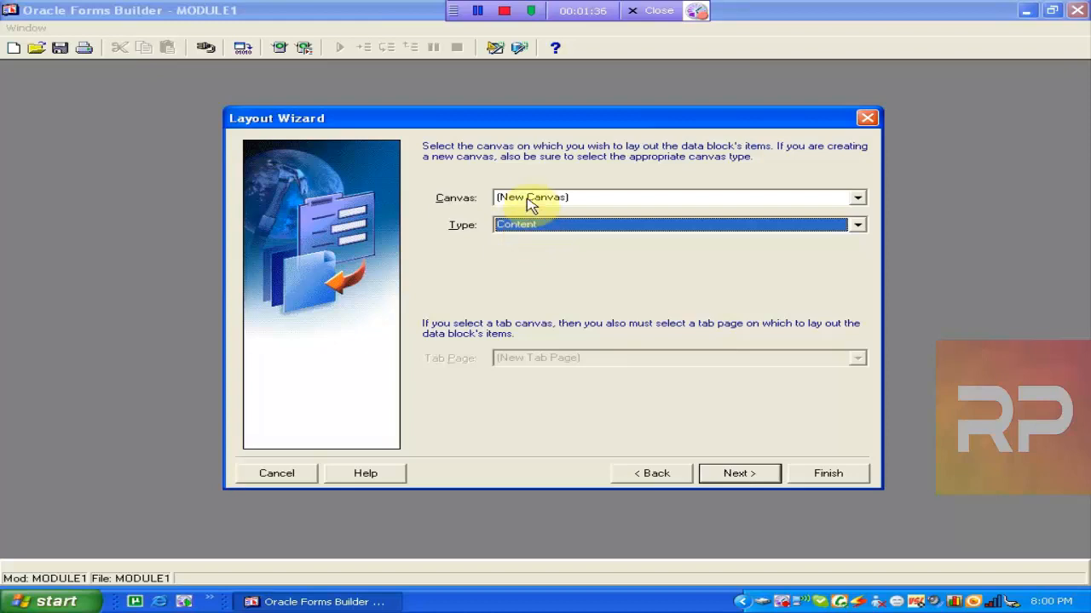
left_click(537, 225)
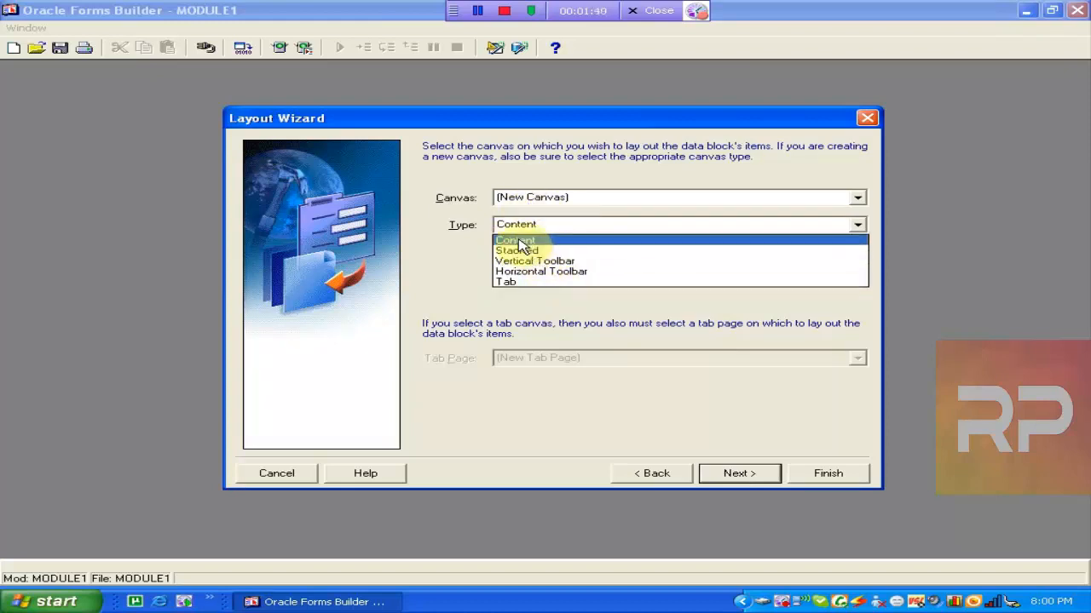
left_click(518, 240)
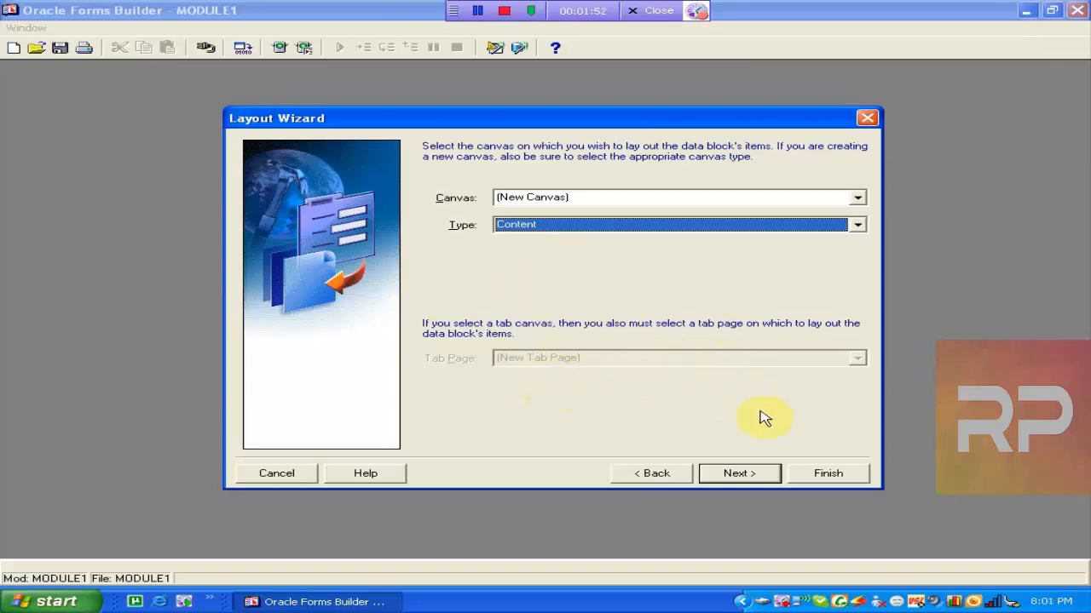
left_click(738, 473)
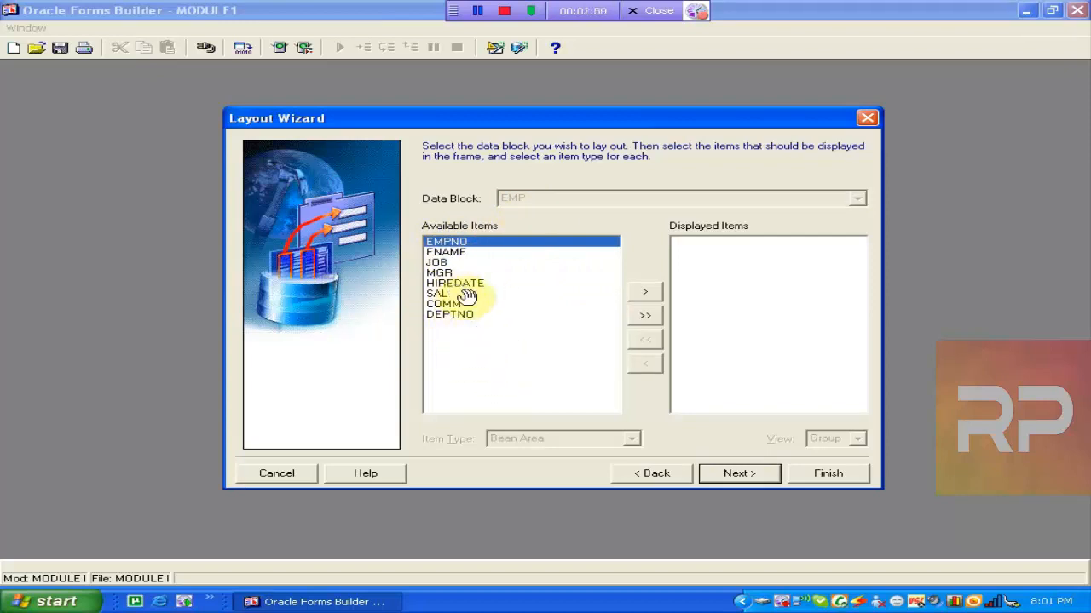
Move all eight EMP items into the Displayed Items list.
left_click(645, 294)
left_click(645, 294)
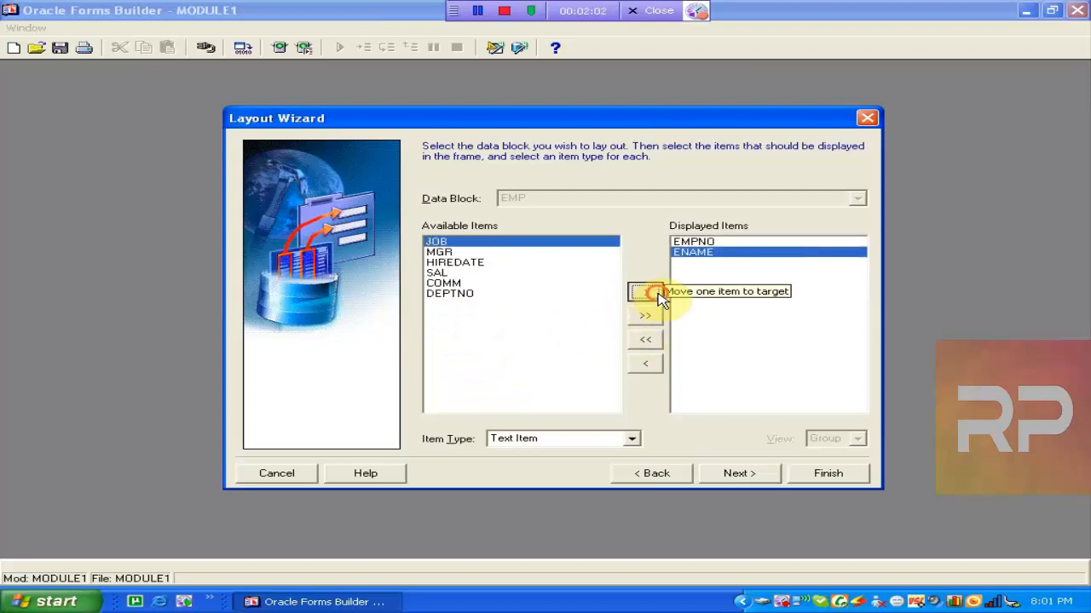
left_click(645, 294)
left_click(645, 341)
left_click(643, 315)
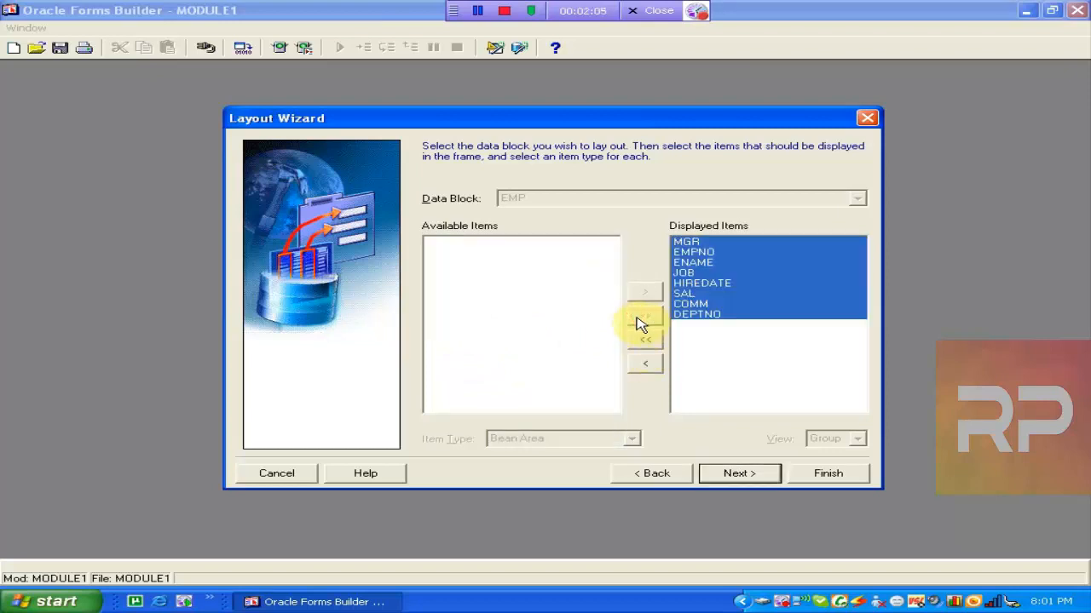
Review each displayed item, MGR through DEPTNO, checking its item type.
left_click(760, 294)
left_click(738, 273)
left_click(716, 253)
left_click(701, 243)
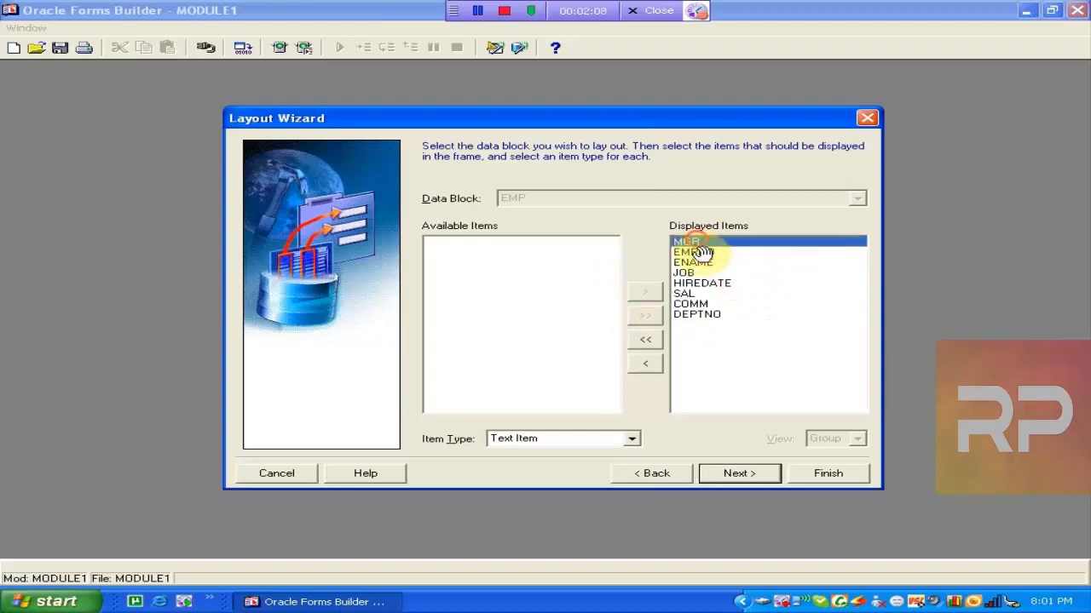
left_click(700, 274)
left_click(700, 294)
left_click(700, 315)
left_click(701, 294)
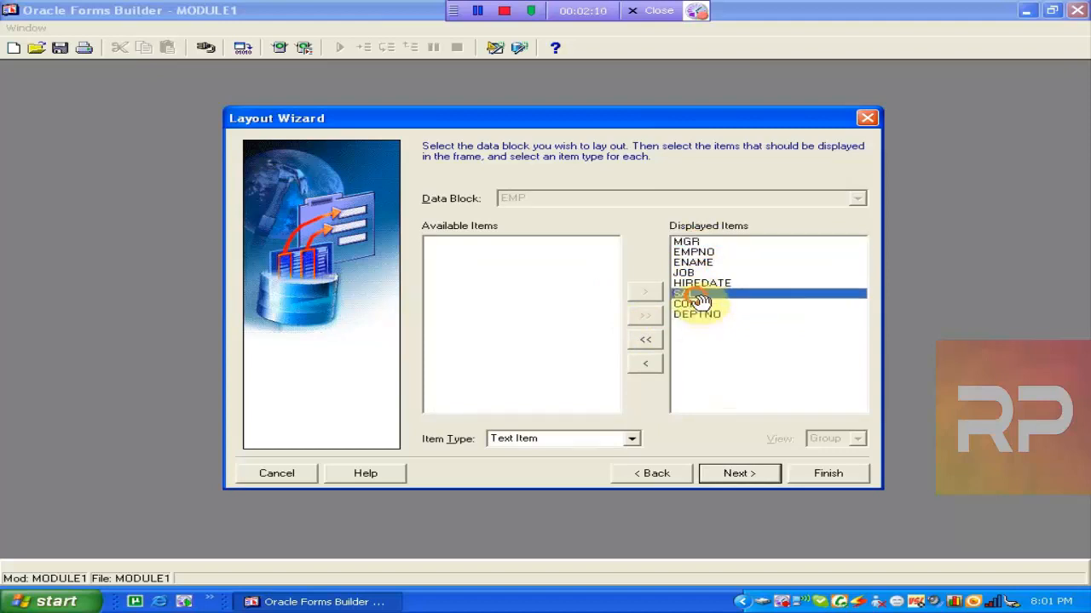
left_click(699, 262)
left_click(697, 252)
left_click(694, 243)
left_click(697, 253)
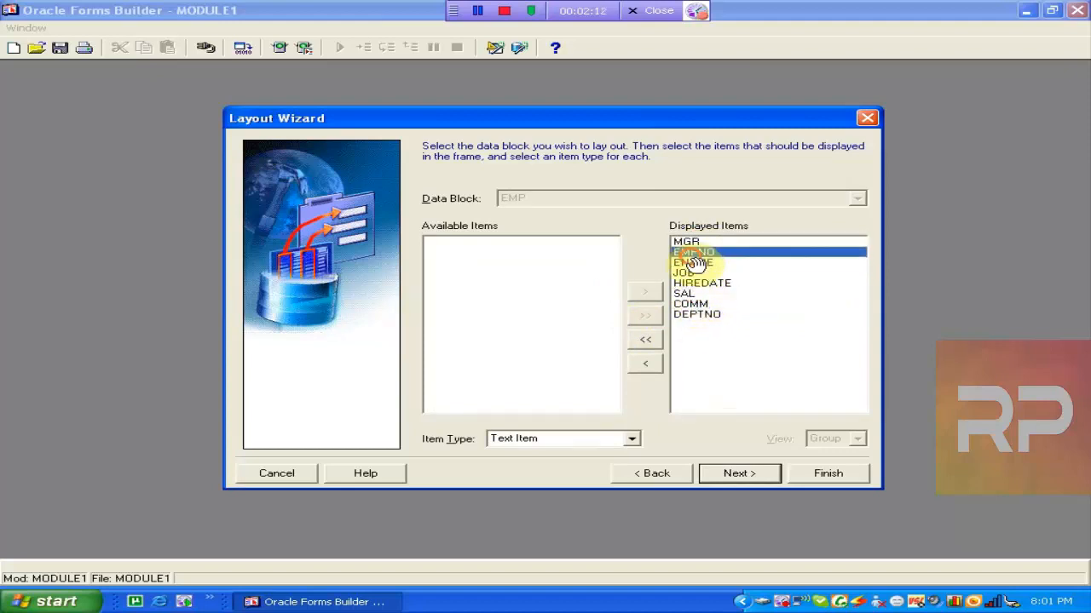
left_click(698, 283)
left_click(701, 304)
left_click(695, 294)
left_click(688, 273)
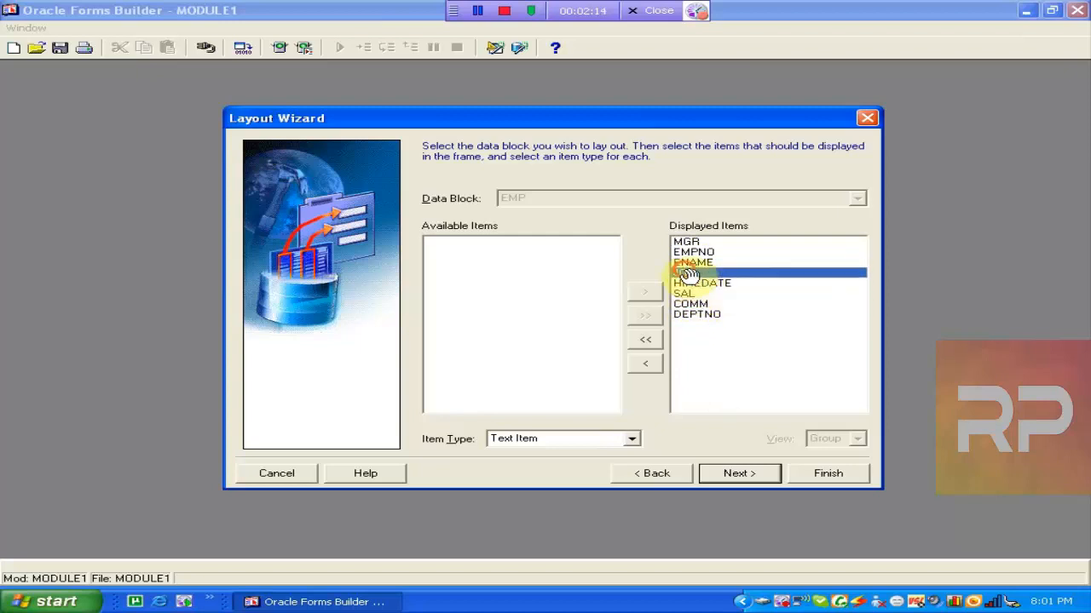
left_click(688, 253)
left_click(689, 272)
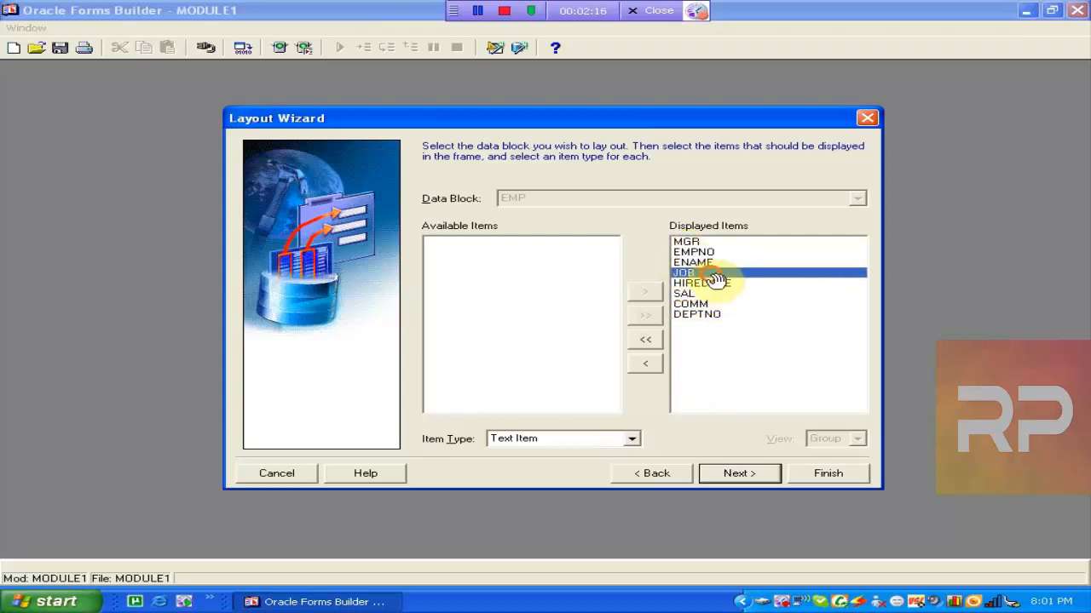
left_click(699, 314)
left_click(694, 294)
left_click(688, 273)
left_click(690, 262)
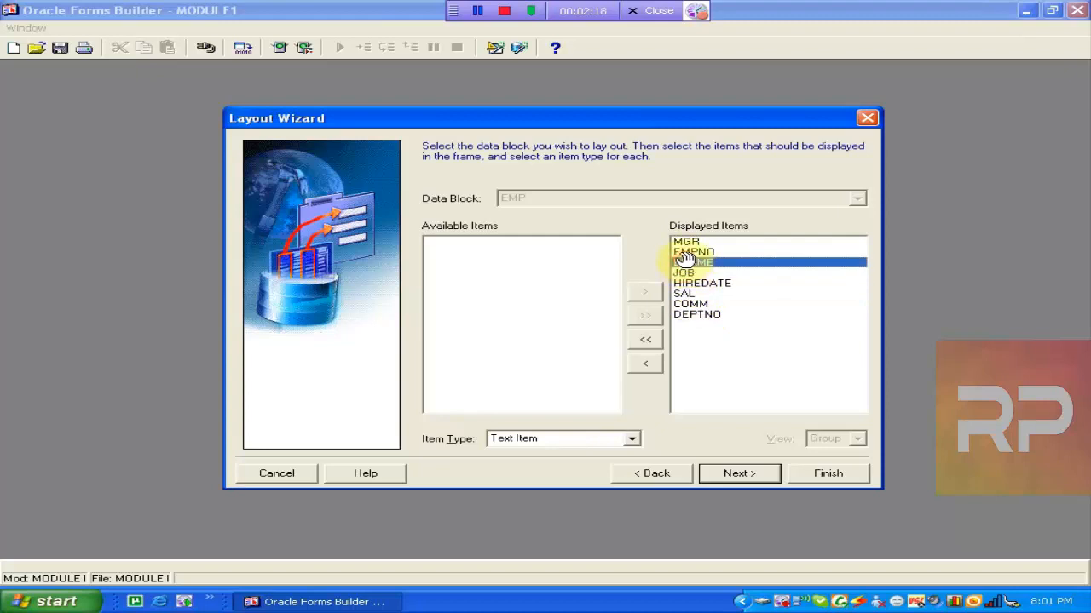
left_click(718, 304)
left_click(713, 313)
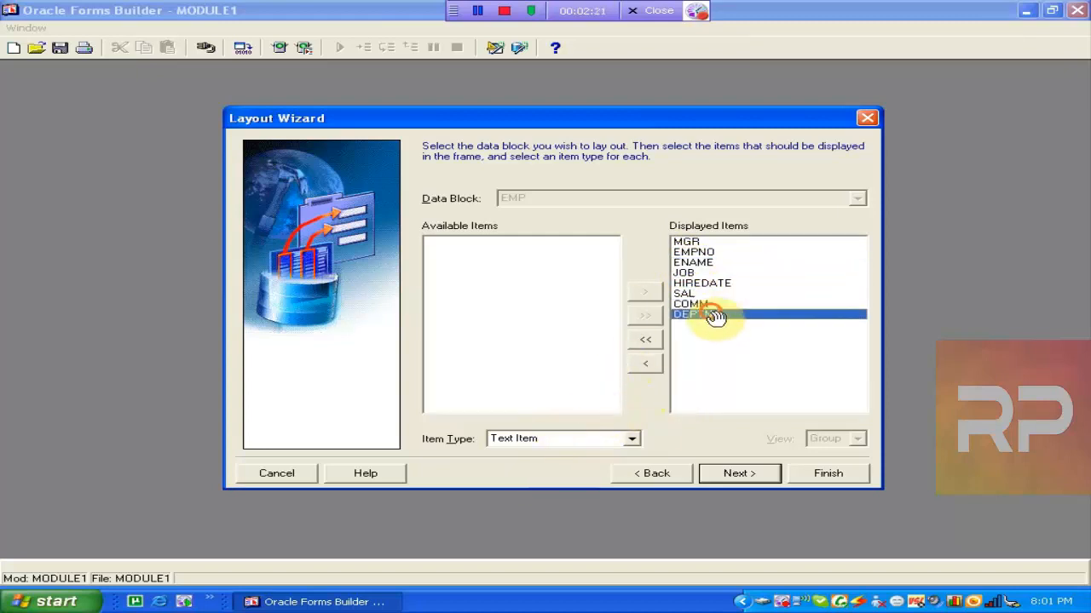
Keep DEPTNO's item type as Text Item and continue to the next page.
left_click(631, 440)
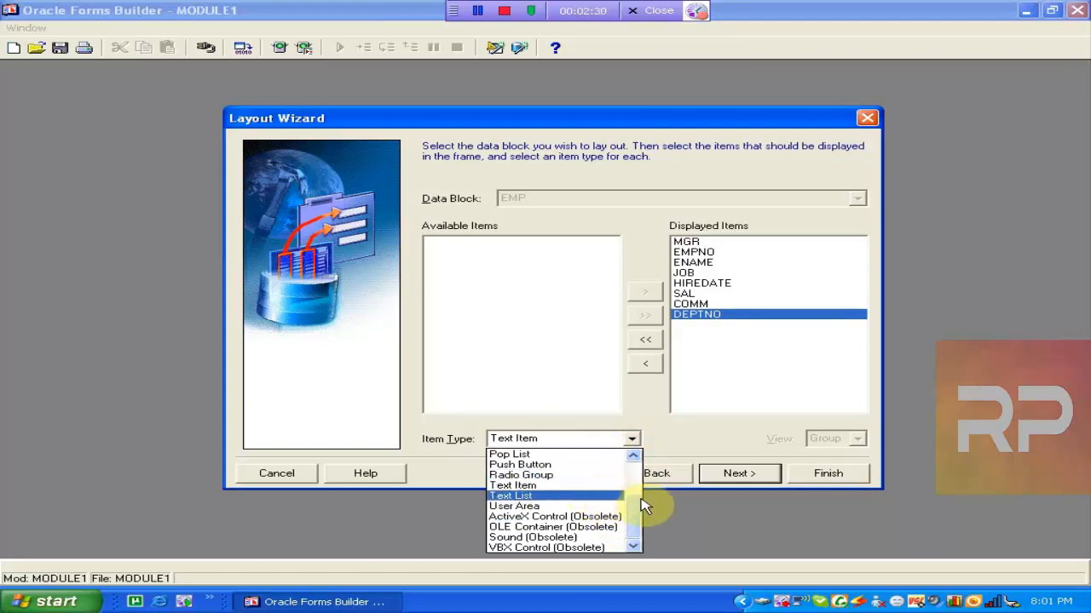
left_click_drag(630, 514, 635, 477)
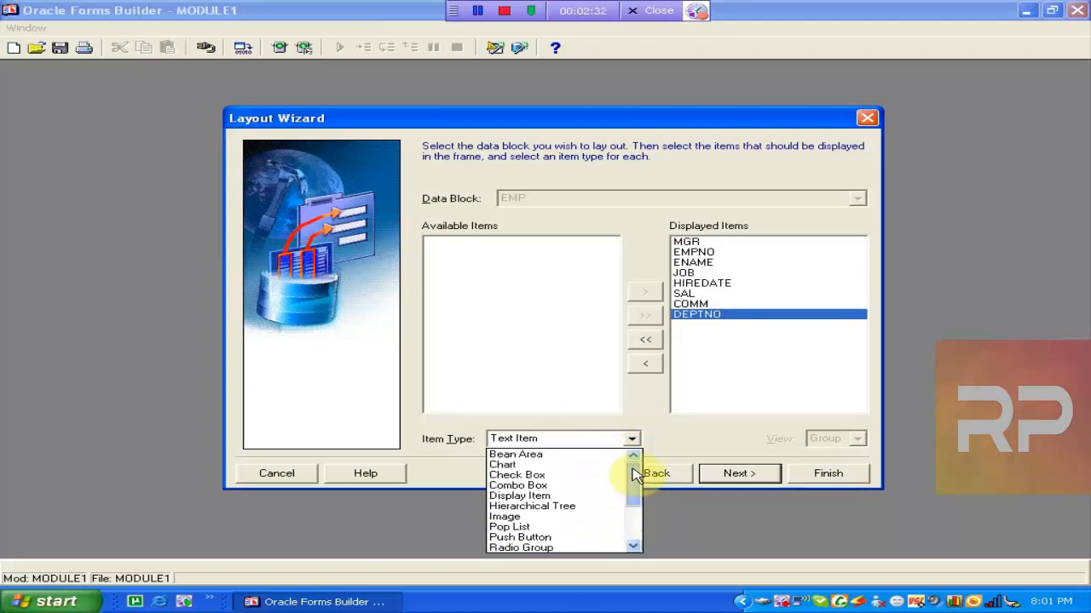
left_click(635, 483)
left_click(632, 438)
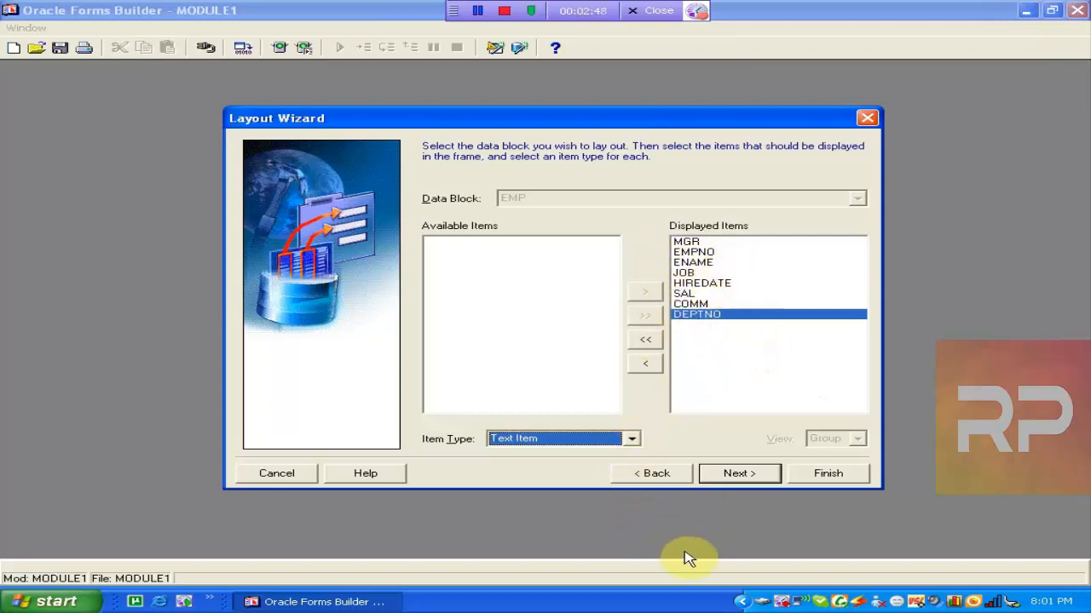
left_click(735, 474)
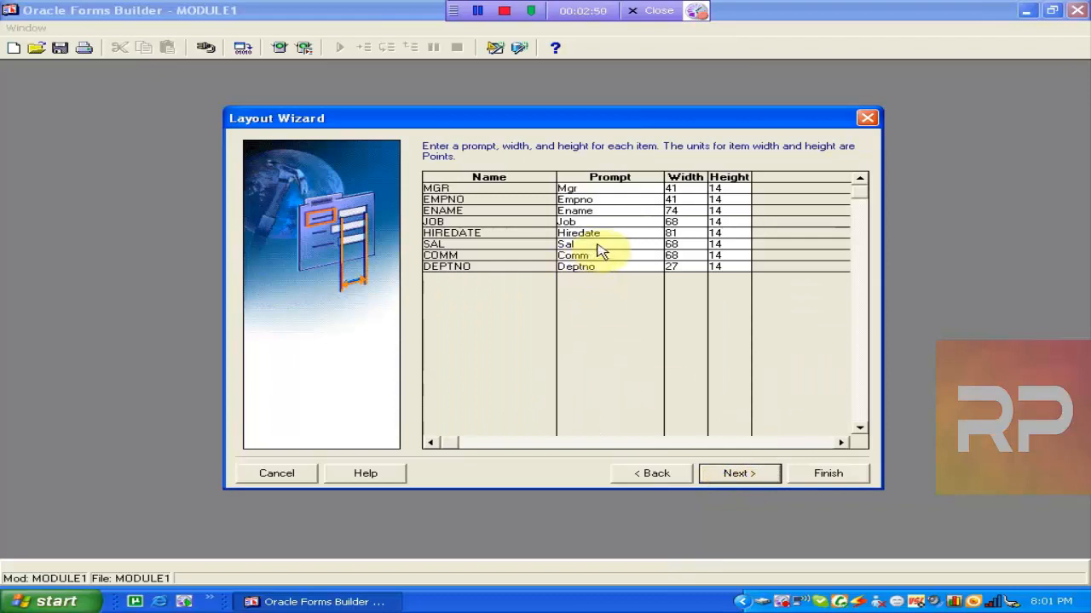
Change the Sal item's prompt to Salary.
left_click(641, 474)
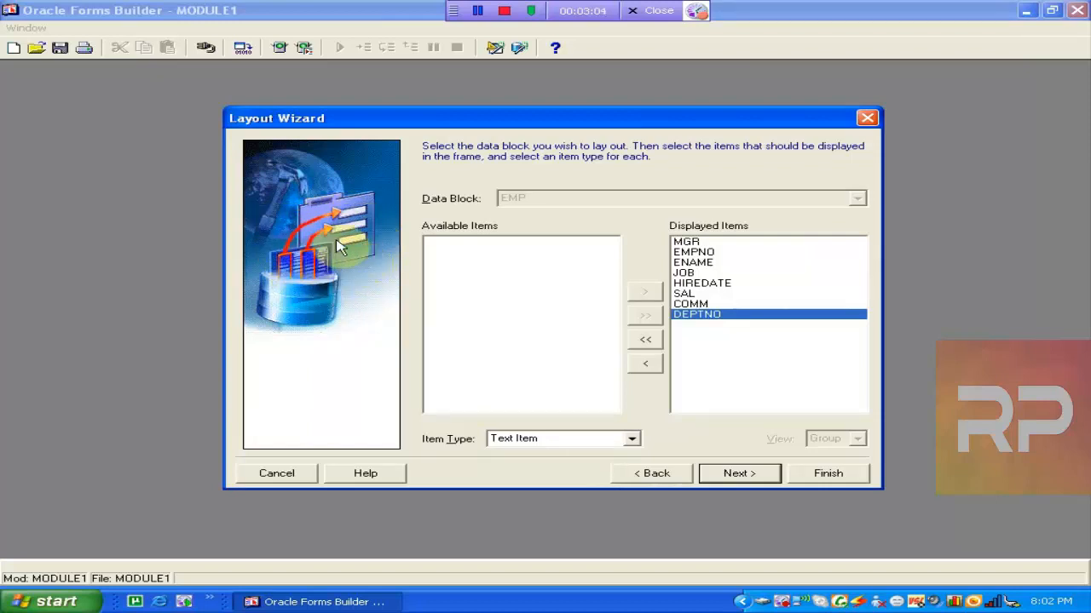
left_click(737, 475)
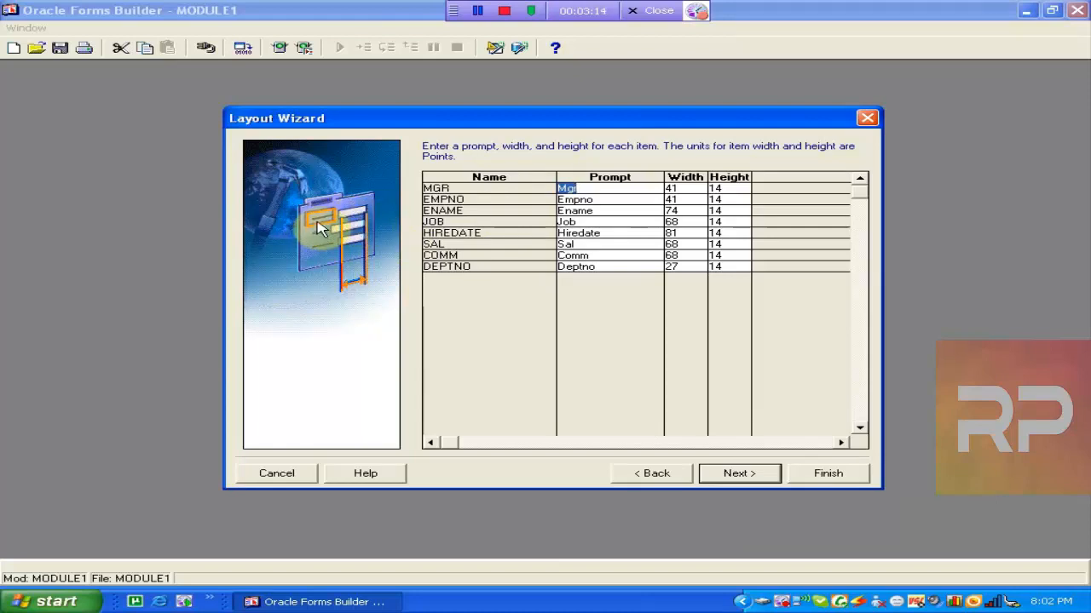
left_click(596, 244)
left_click(599, 244)
type("ary")
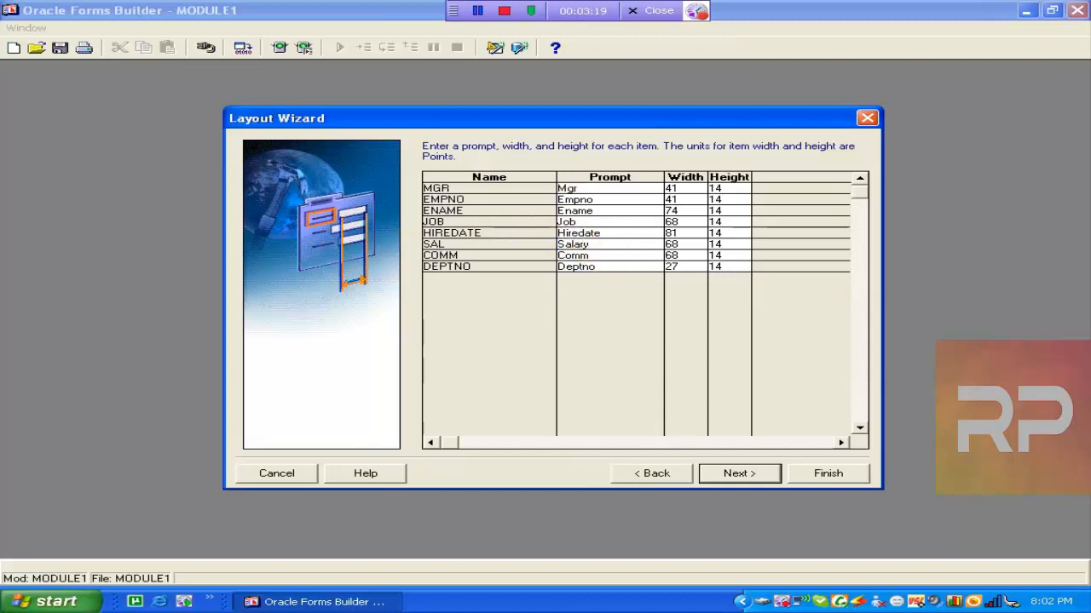
left_click(606, 199)
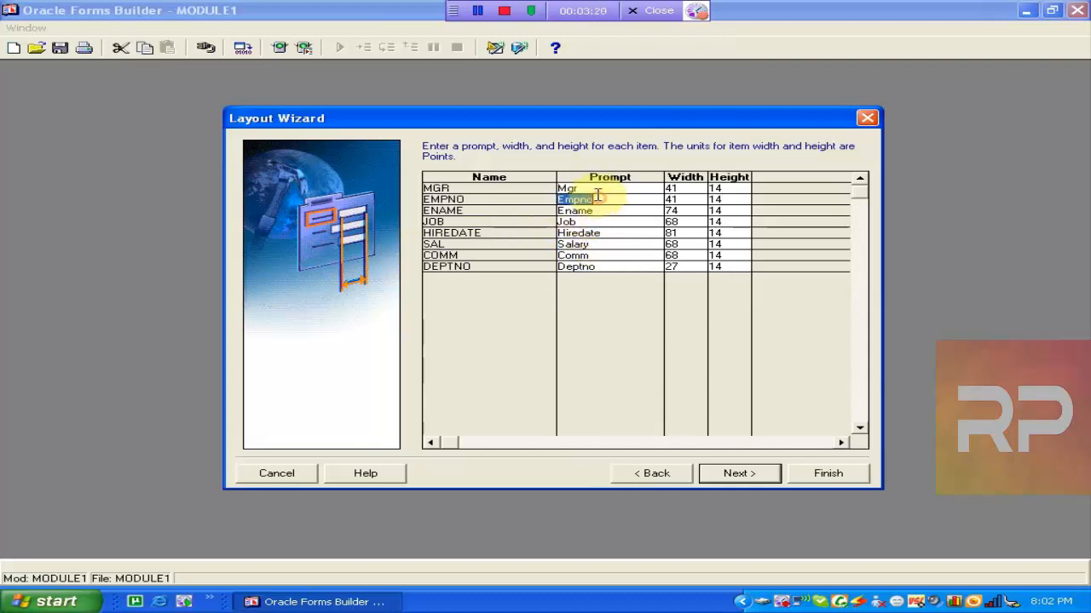
left_click(610, 188)
left_click(588, 199)
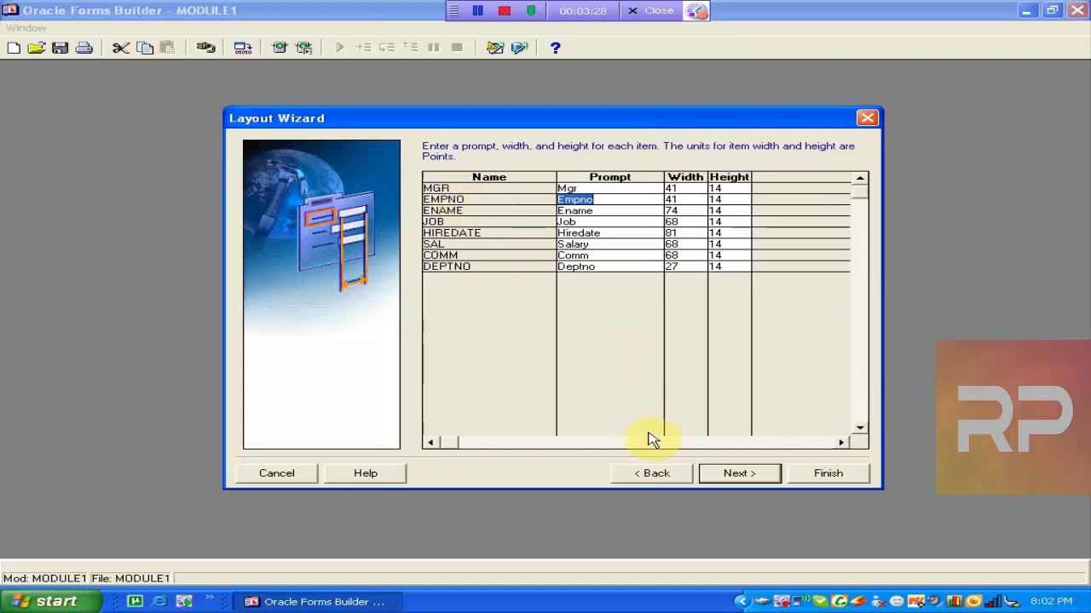
Reorder the displayed items so MGR comes after JOB.
left_click(653, 477)
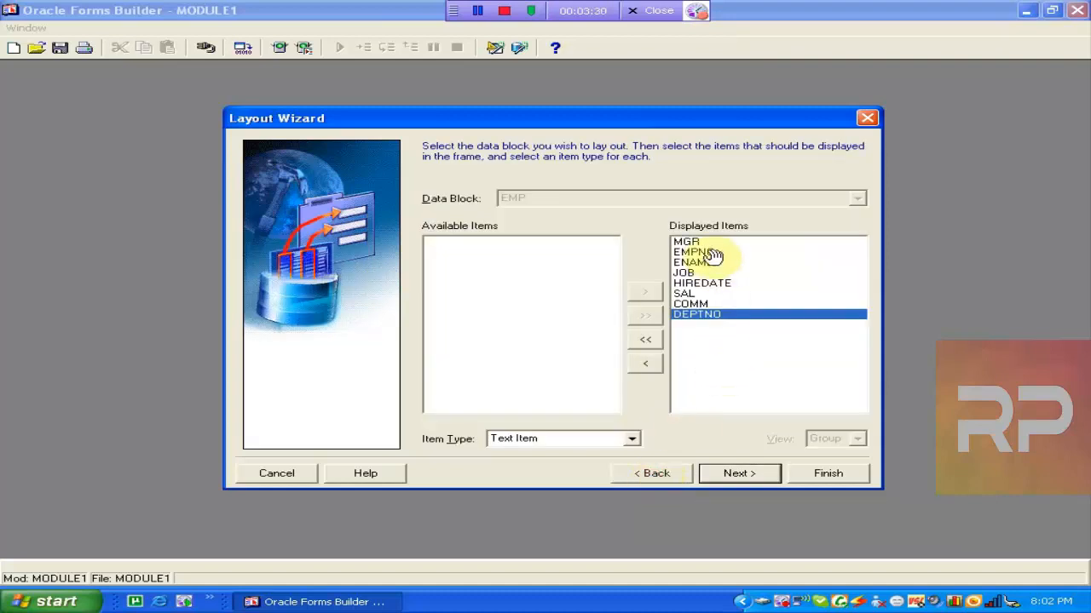
left_click_drag(689, 242, 702, 279)
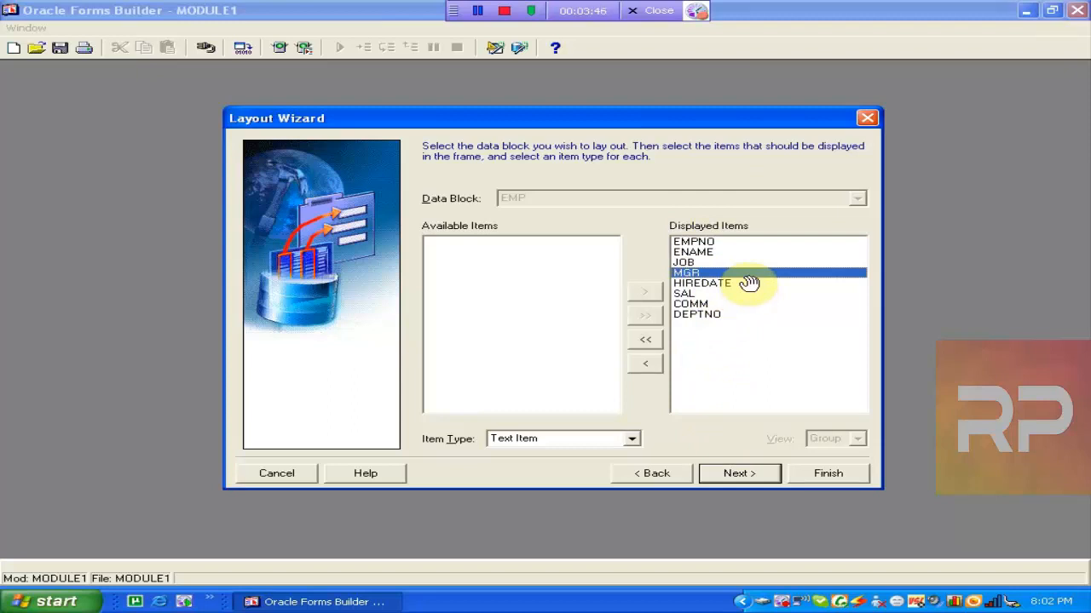
left_click(746, 481)
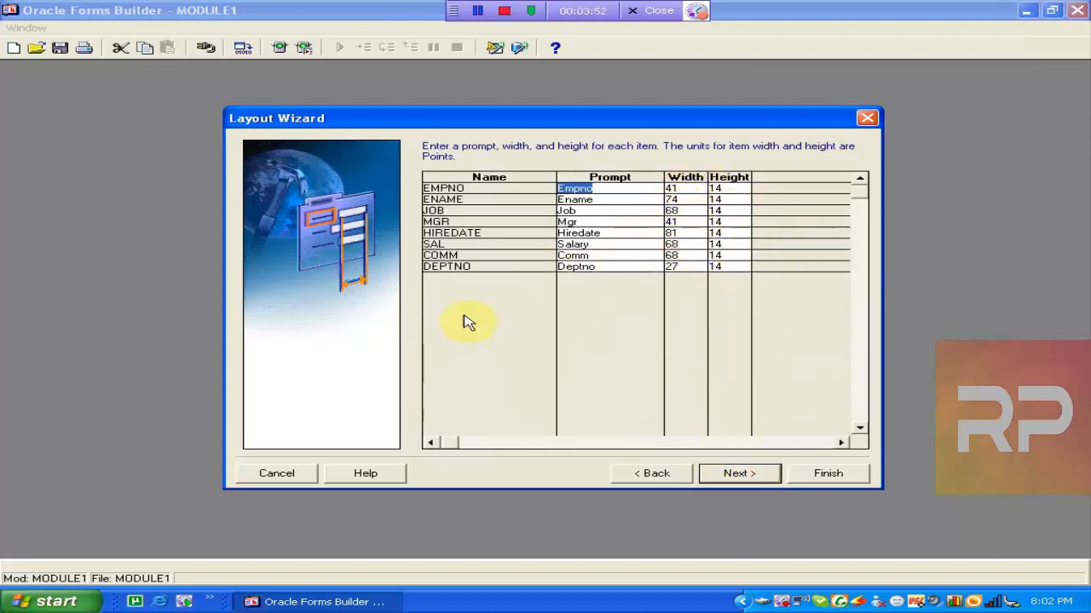
Choose the Tabular layout style for the EMP block.
left_click(743, 475)
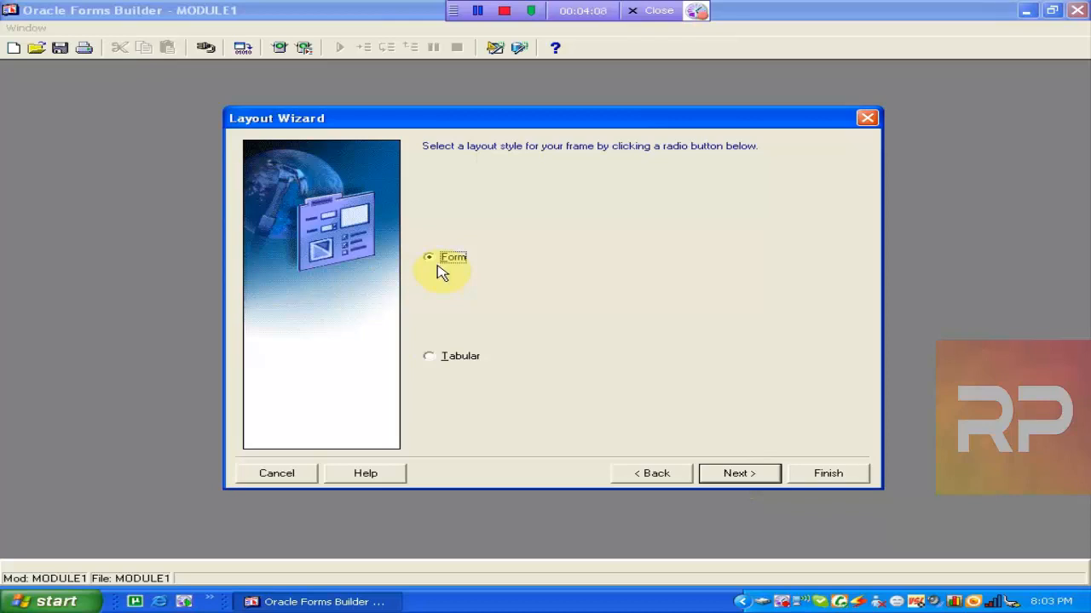
left_click(439, 358)
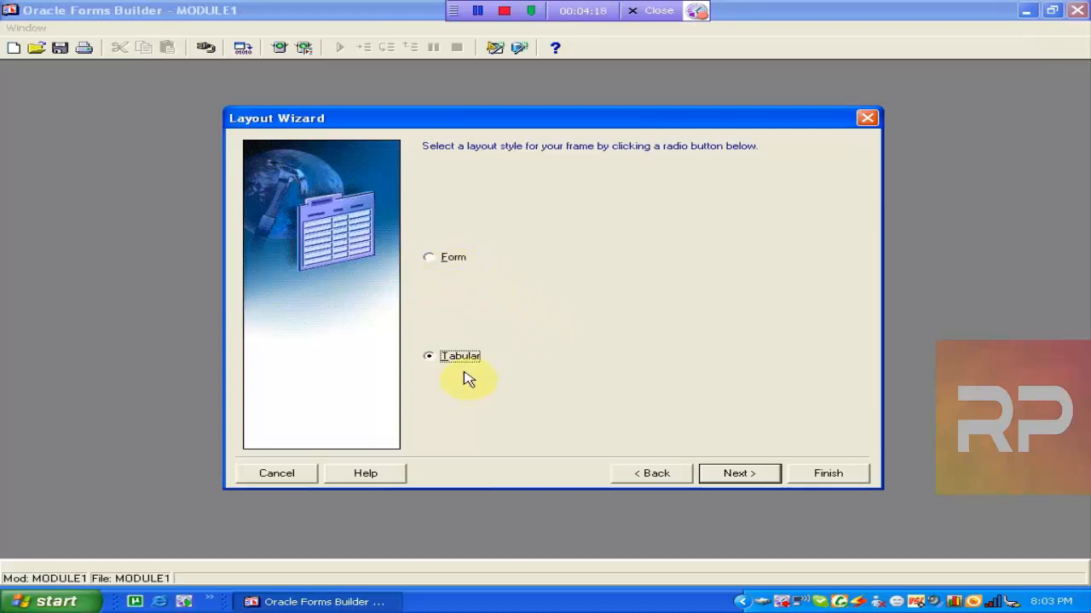
left_click(726, 477)
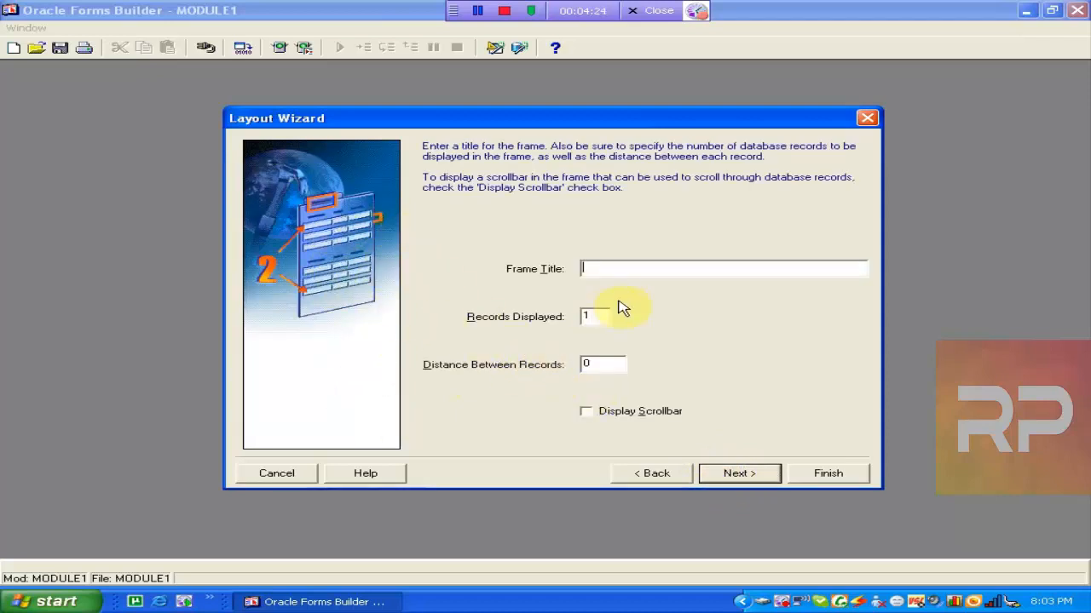
Title the frame Employee Form, display 5 records with a scrollbar, and finish the wizard.
type("Employee Form")
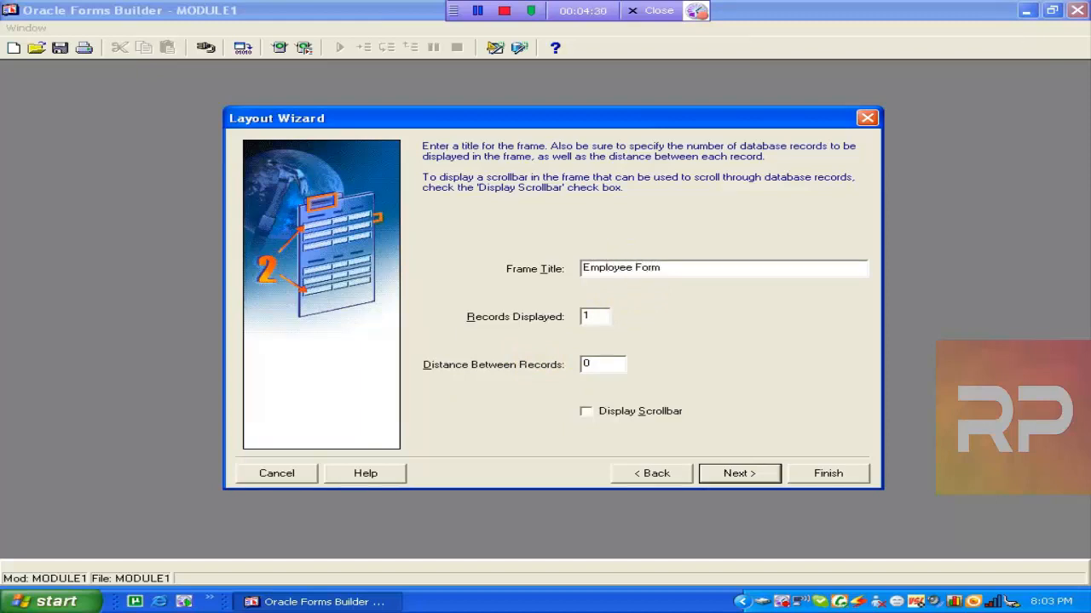
double_click(588, 317)
type("5")
left_click(591, 417)
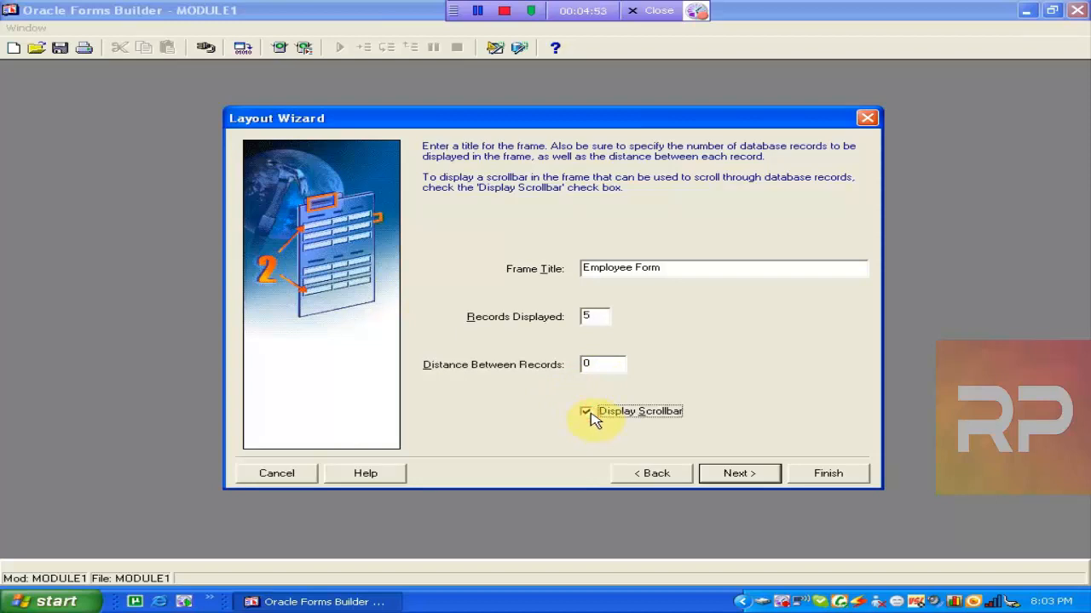
left_click(764, 474)
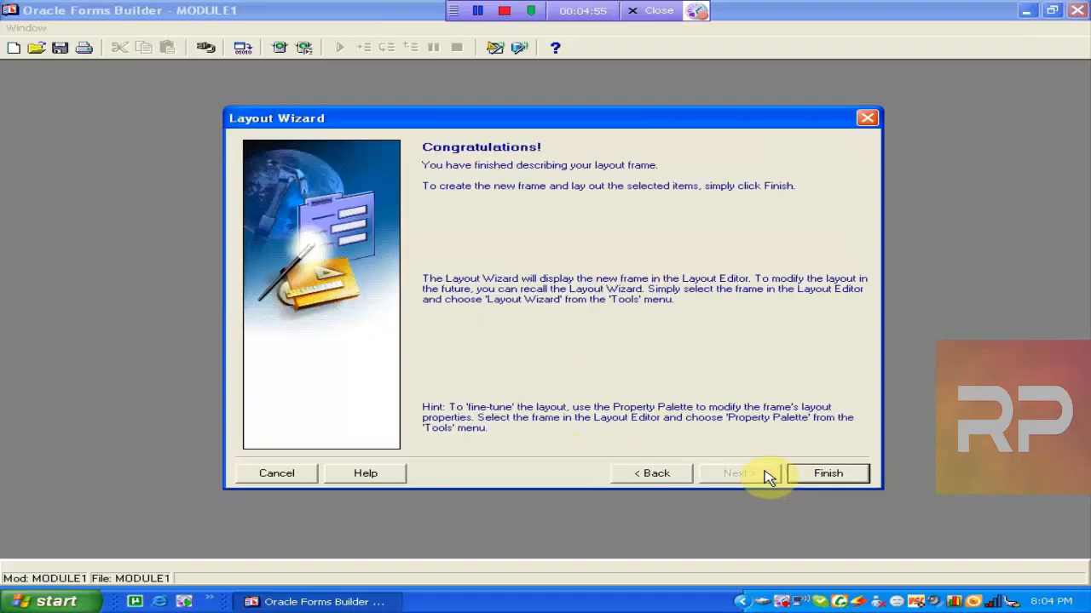
left_click(826, 475)
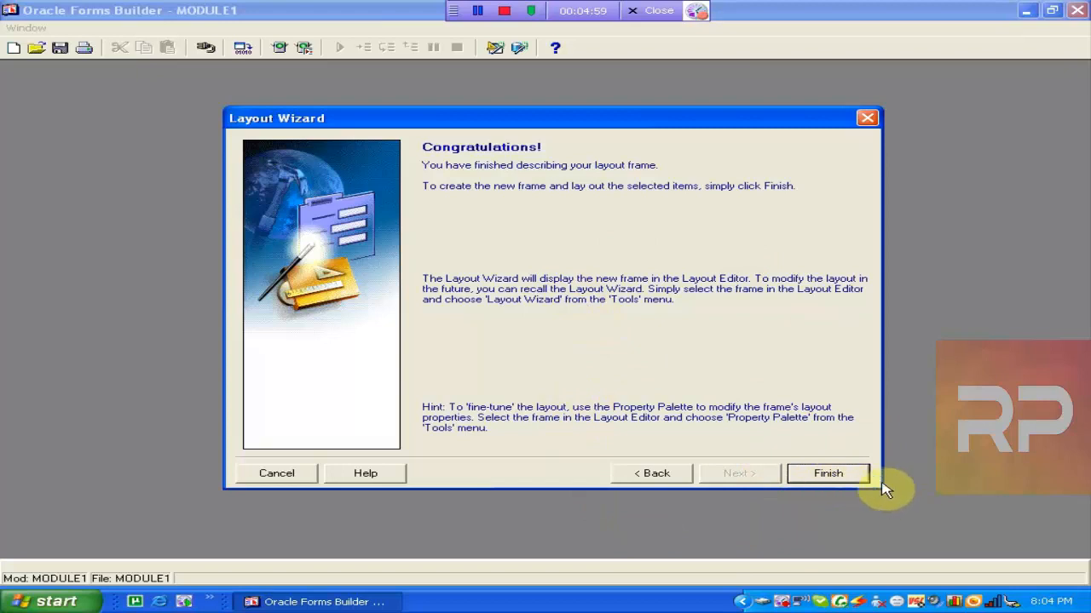
left_click(840, 474)
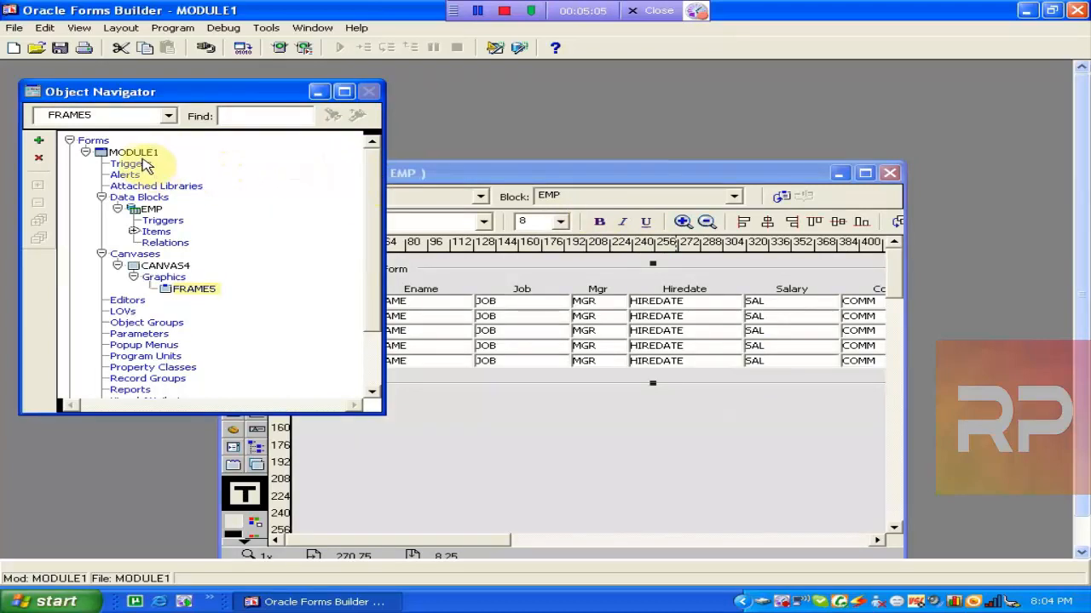
left_click(150, 212)
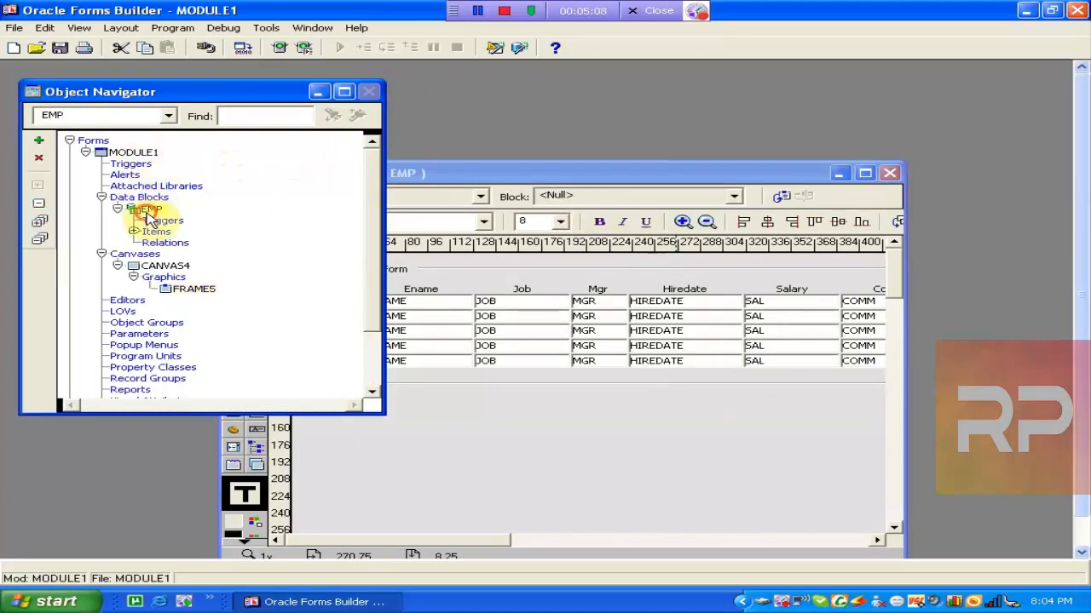
double_click(165, 265)
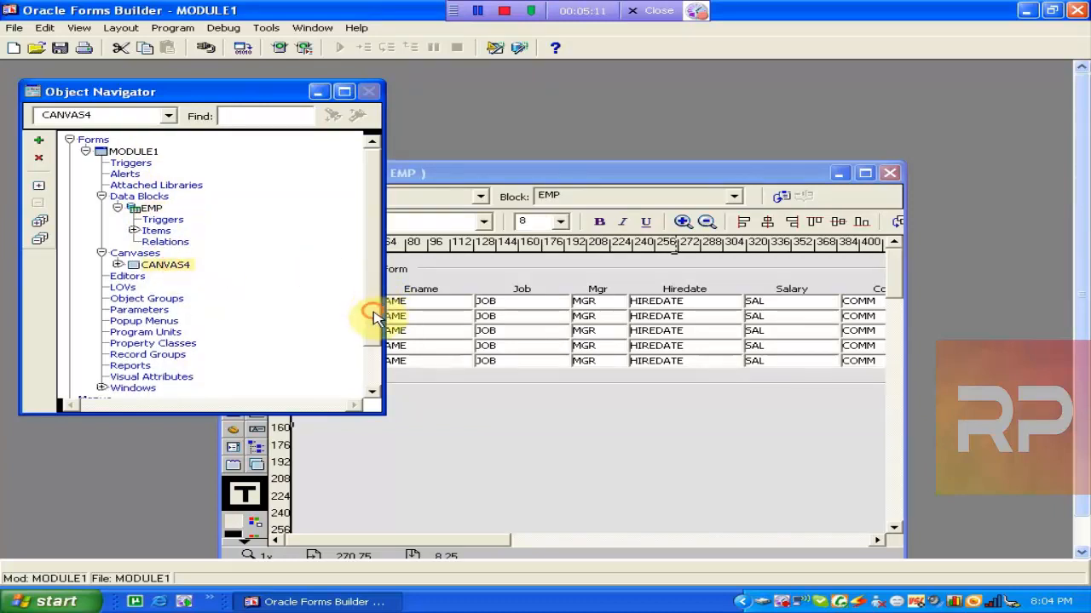
left_click_drag(370, 312, 377, 370)
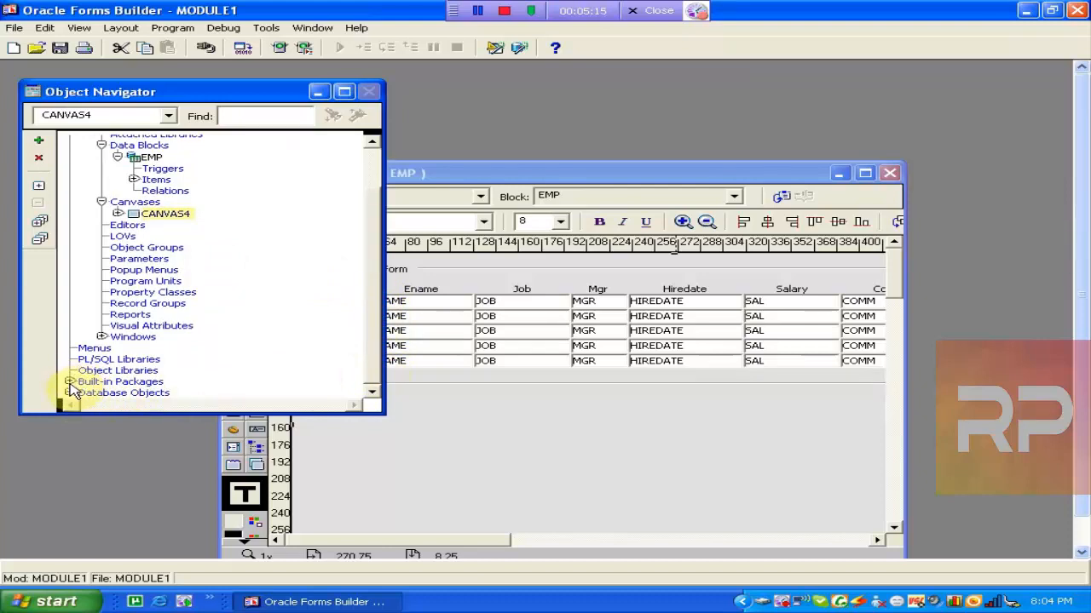
left_click(102, 338)
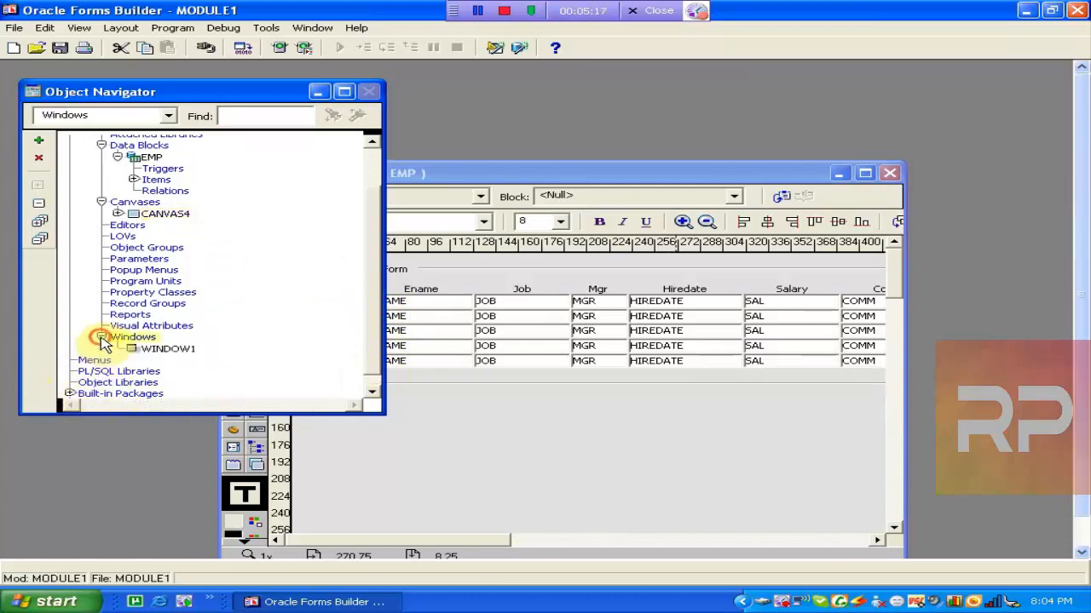
left_click(101, 337)
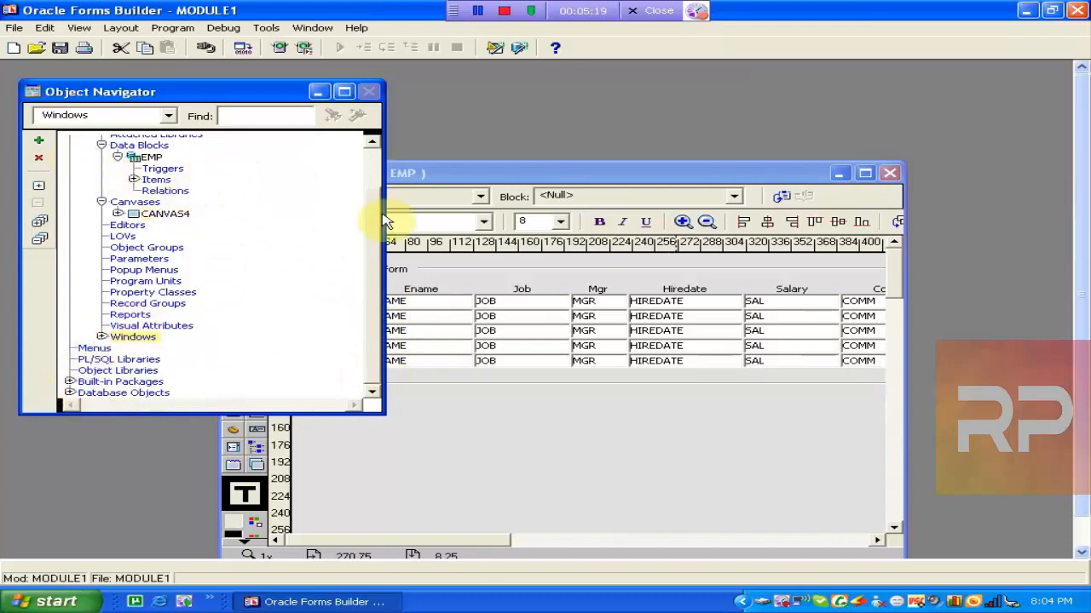
left_click_drag(370, 219, 368, 175)
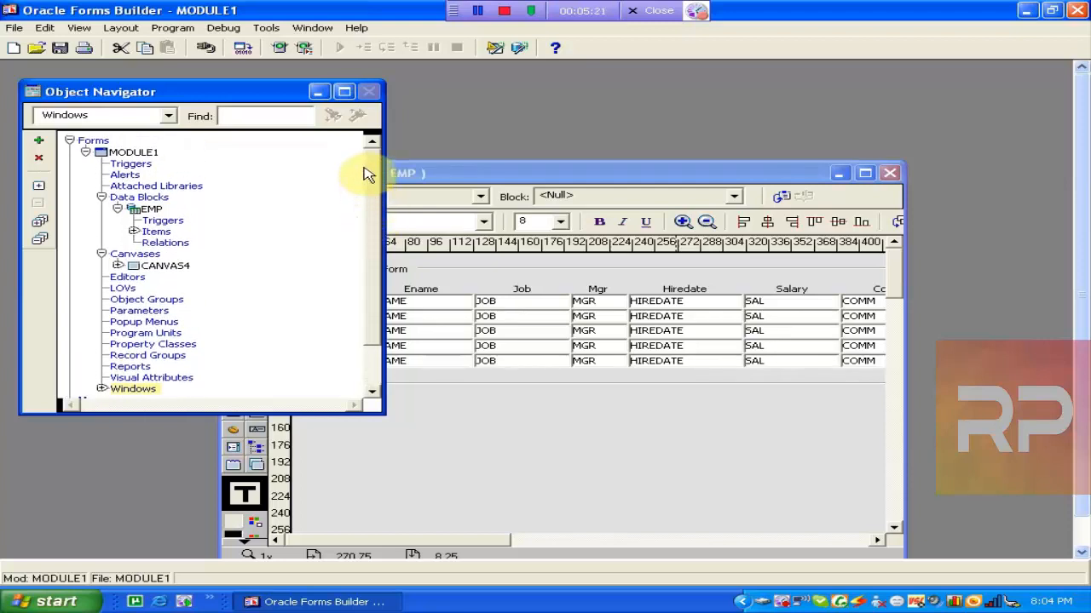
left_click(124, 152)
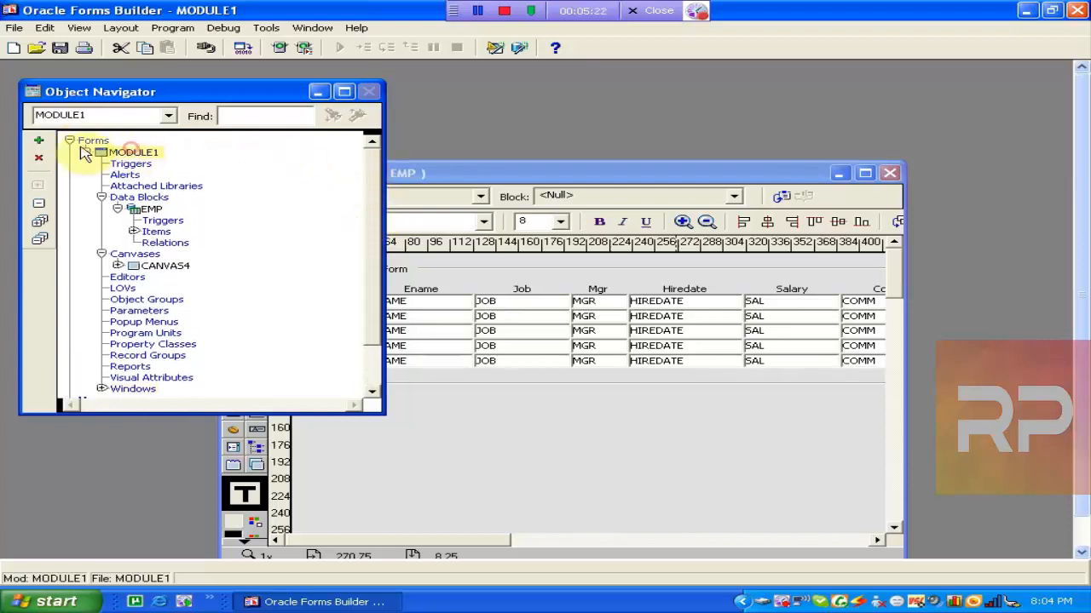
left_click(39, 139)
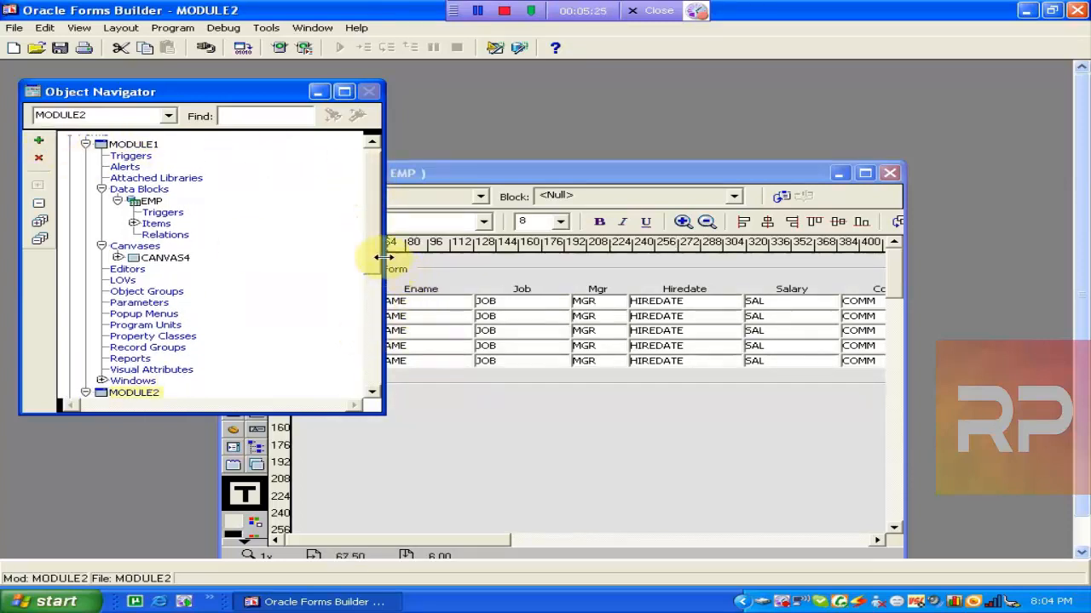
left_click_drag(377, 257, 377, 377)
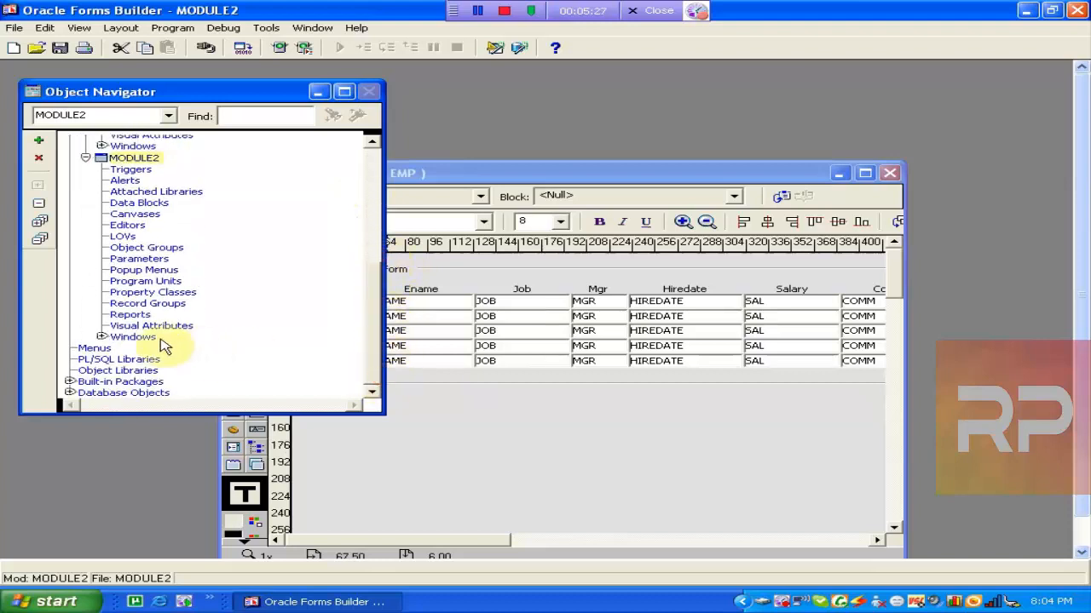
left_click(102, 337)
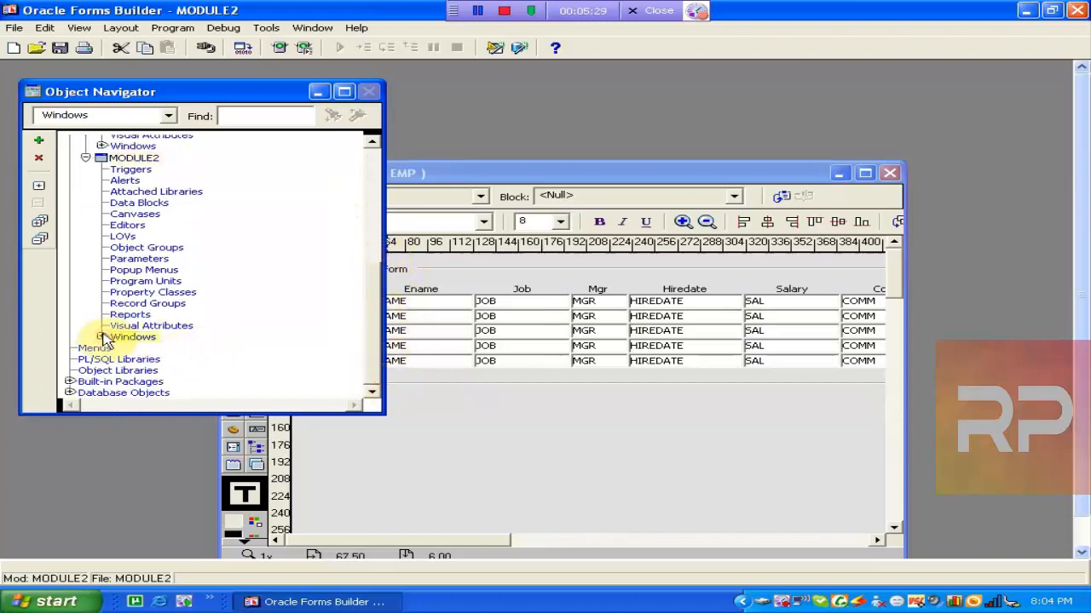
left_click(101, 337)
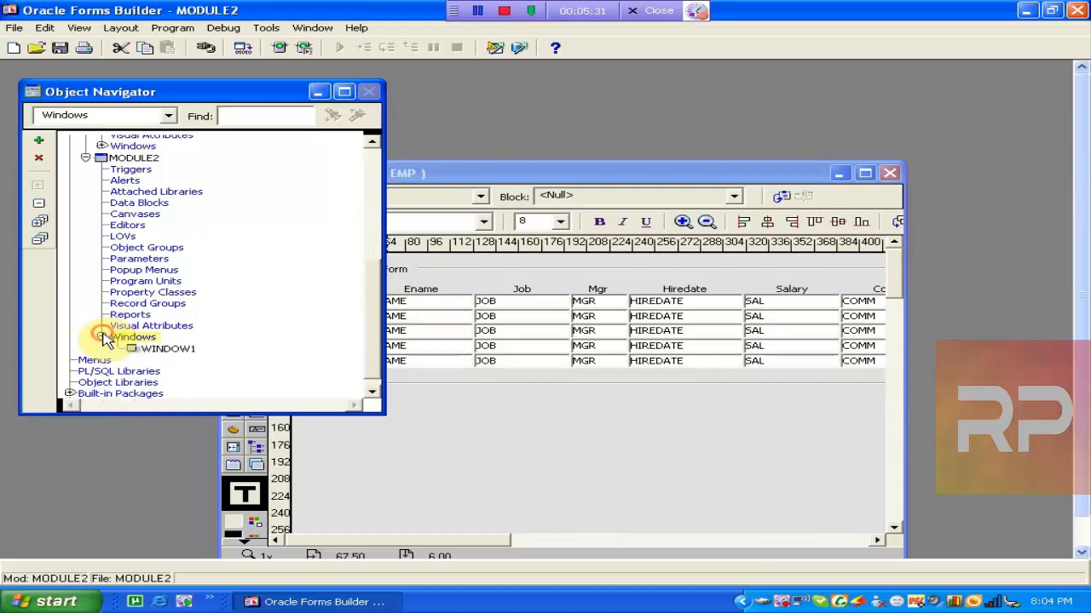
left_click_drag(370, 263, 365, 215)
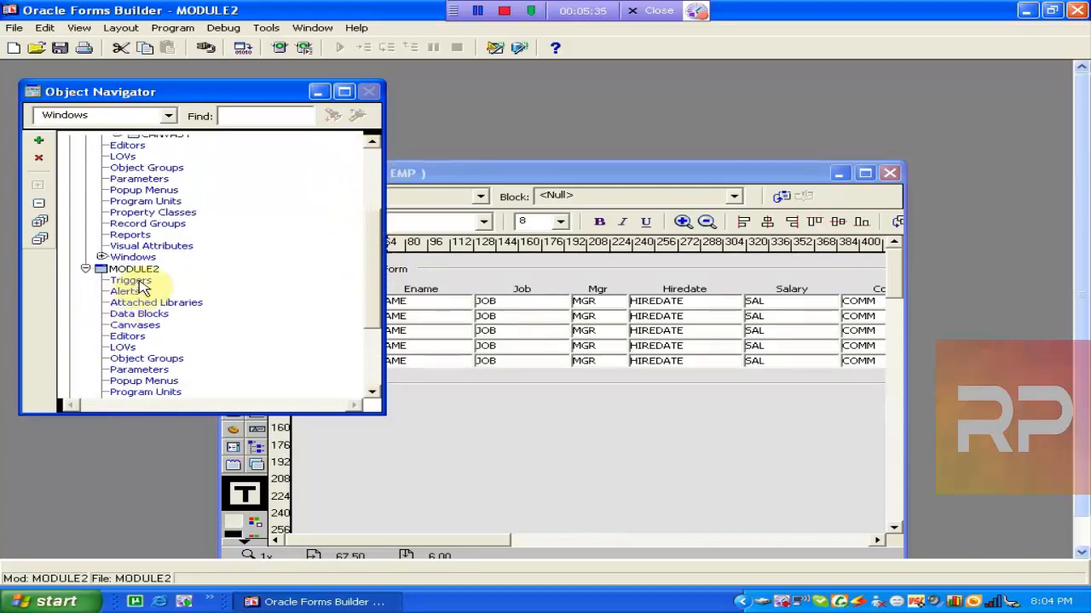
left_click(107, 271)
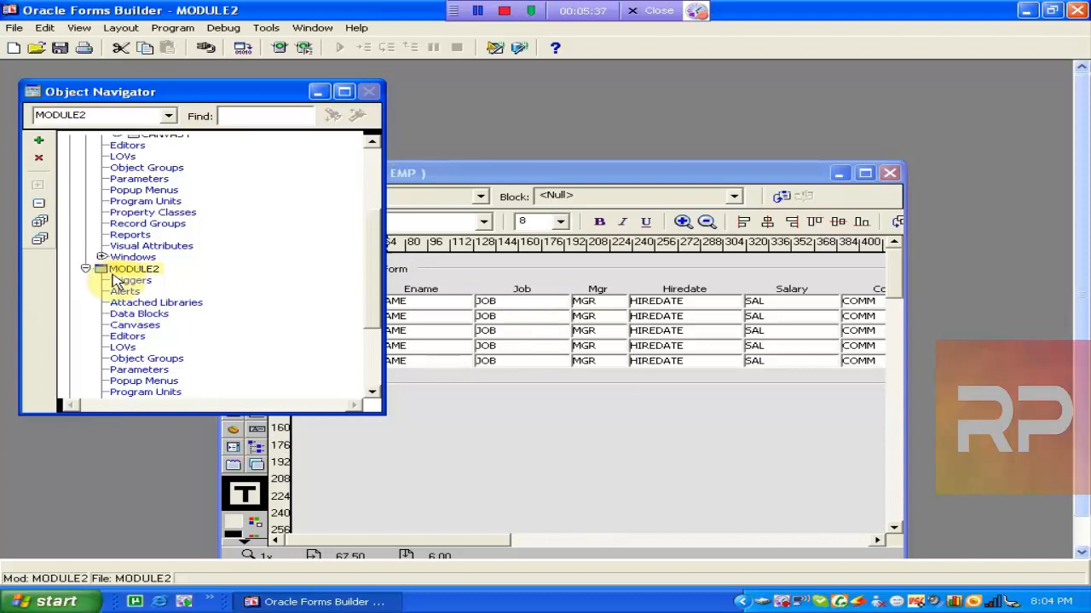
key("Delete")
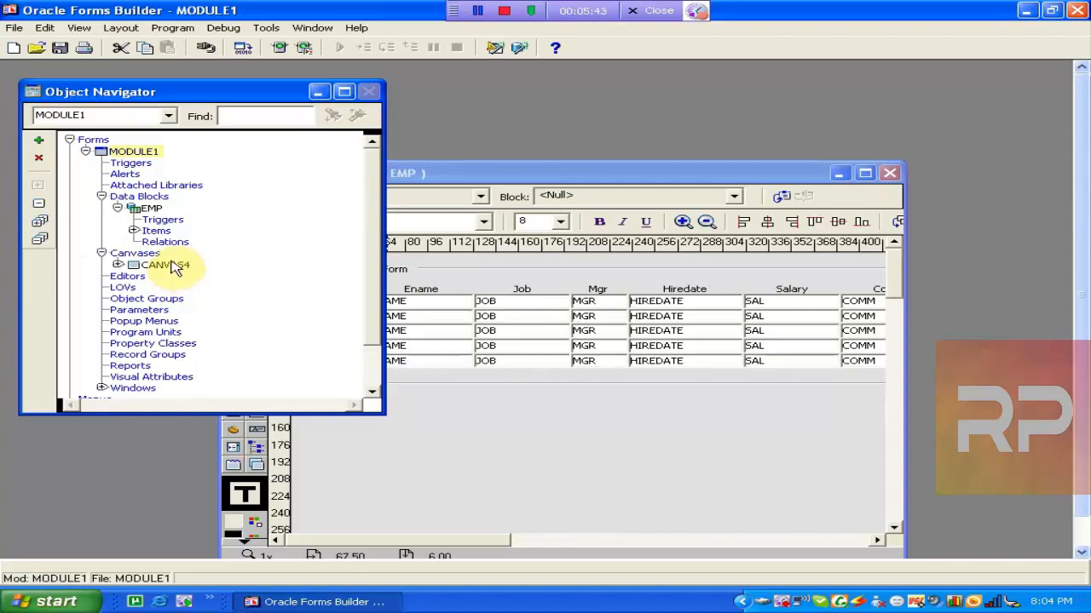
List the EMP block's items, then bring the CANVAS4 window forward, shifted up-left.
left_click(144, 210)
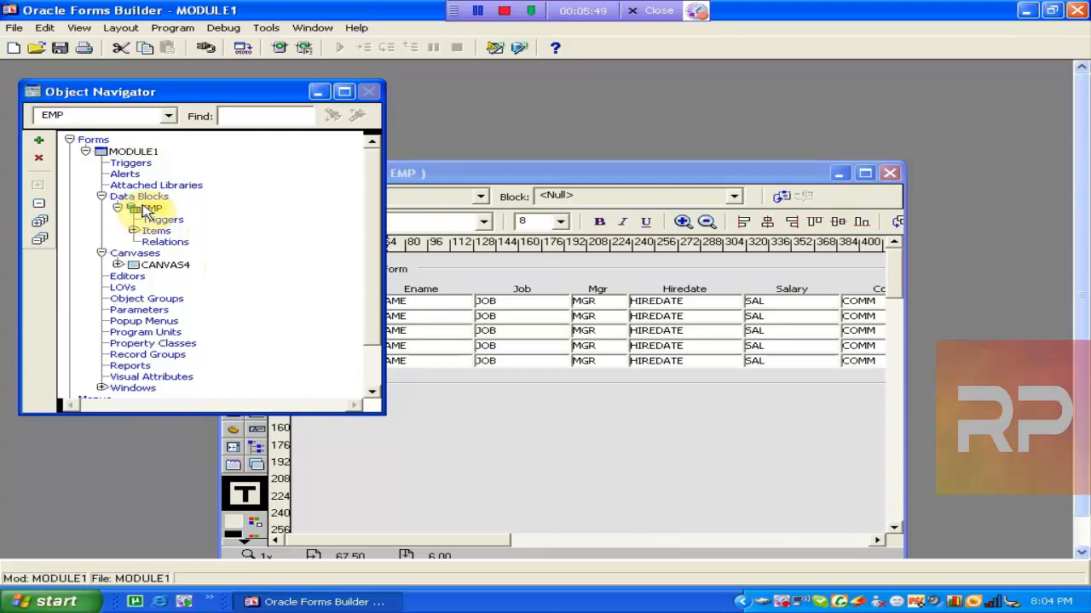
left_click(133, 231)
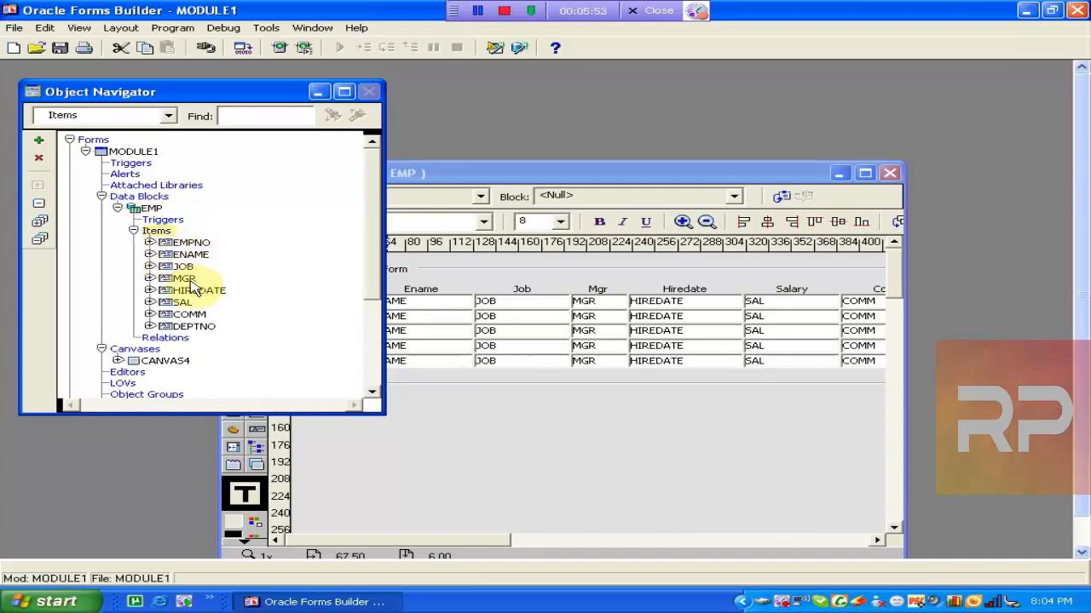
left_click(552, 176)
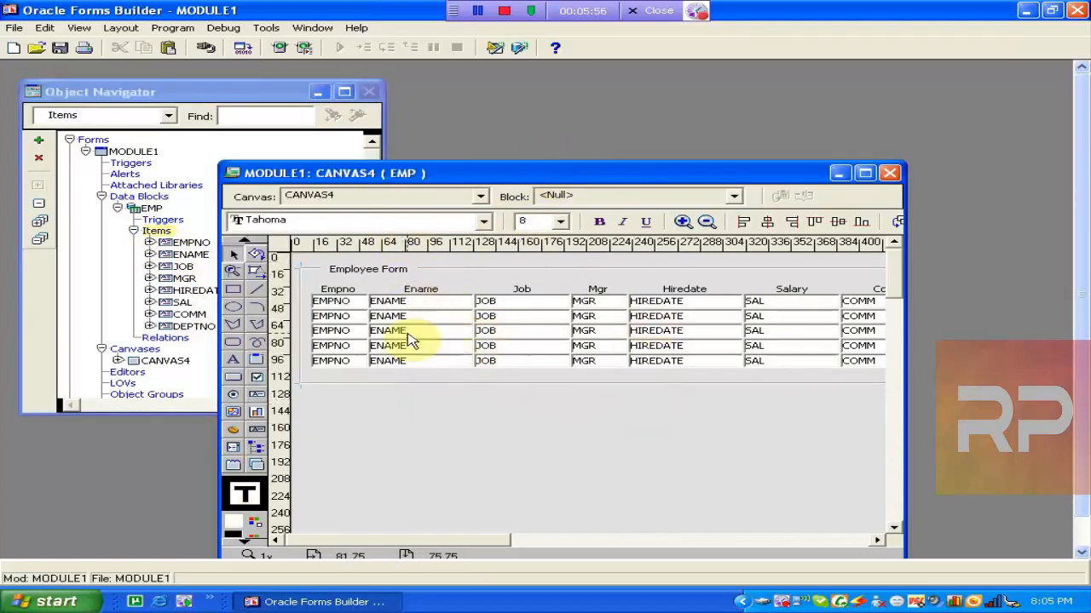
left_click(234, 101)
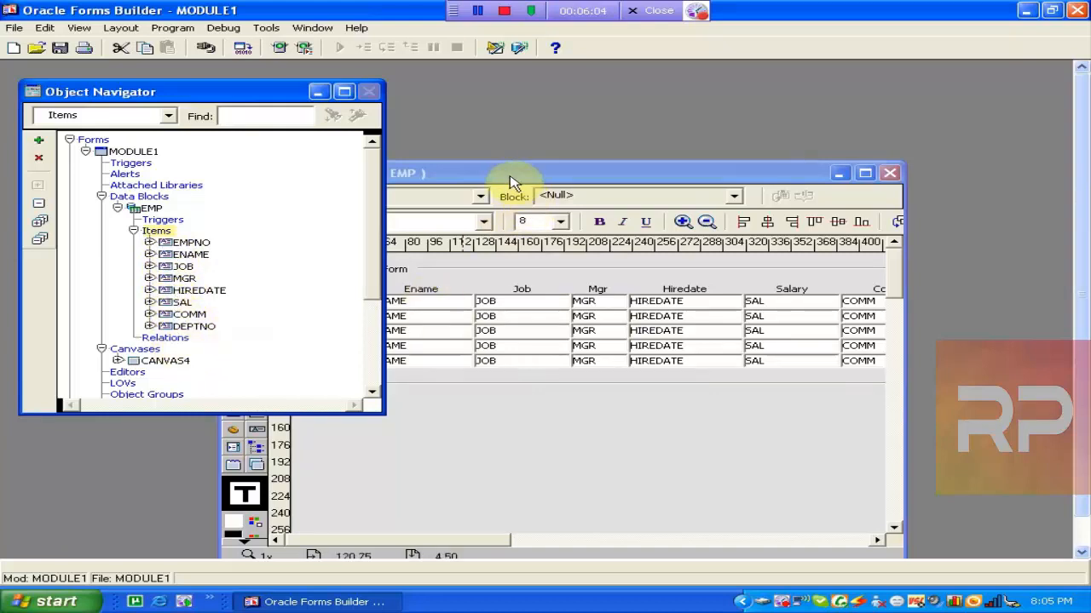
left_click_drag(502, 174, 477, 152)
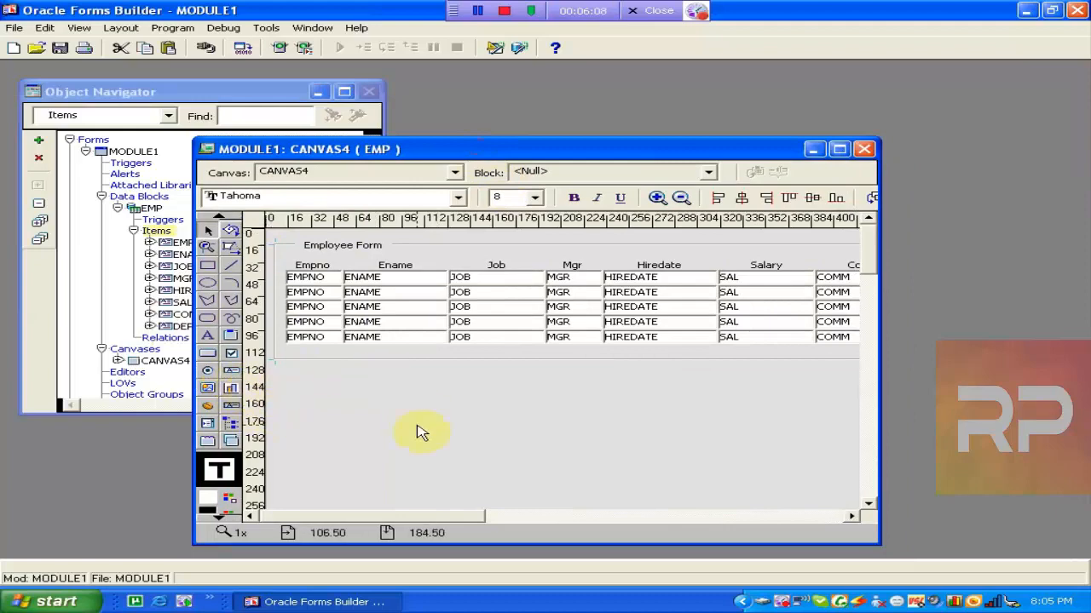
Maximise the canvas window and check the Block dropdown, leaving it at <Null>.
double_click(316, 151)
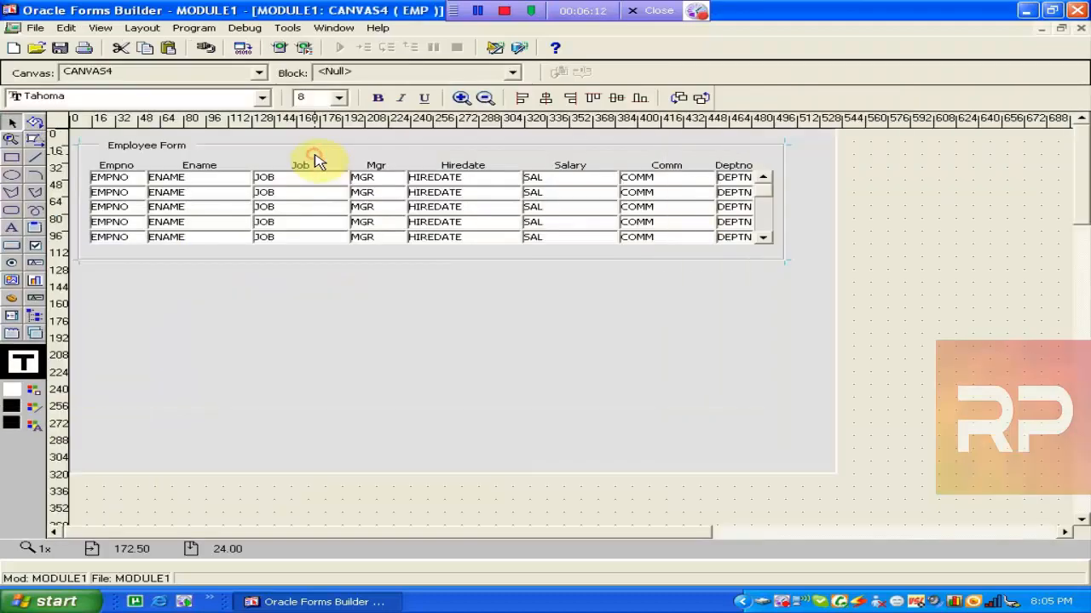
left_click(260, 73)
left_click(261, 73)
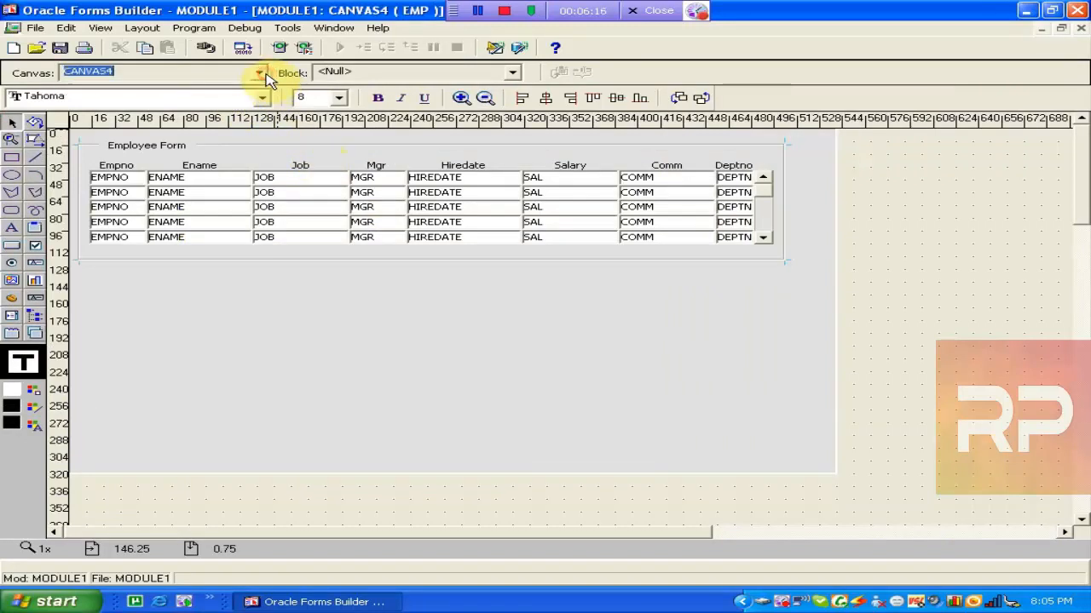
left_click(512, 74)
left_click(512, 74)
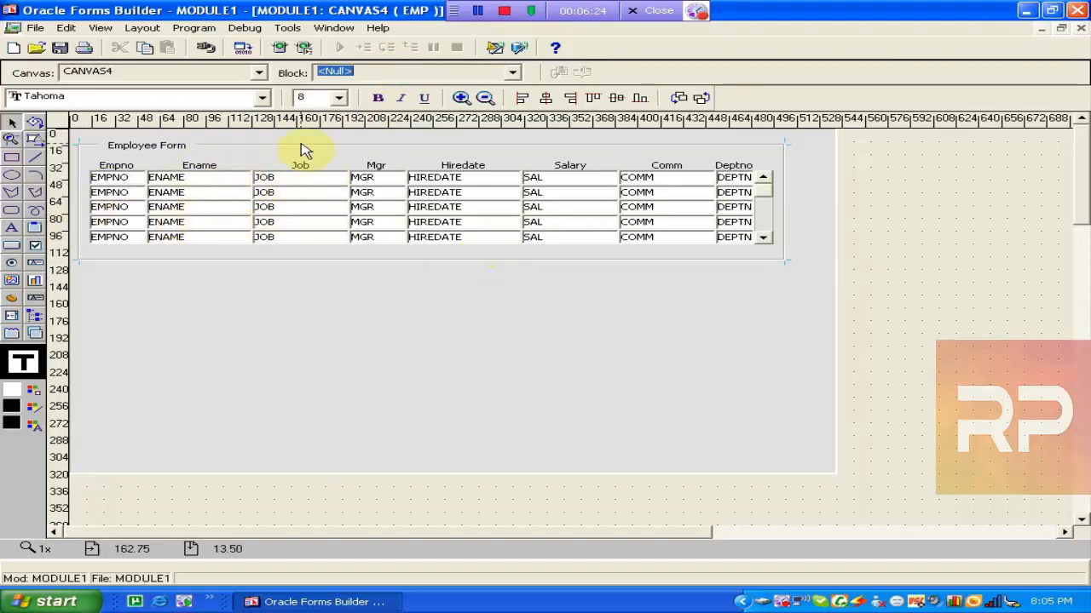
Shift the Hiredate, Salary, Comm and Deptno columns leftward, away from the scrollbar.
left_click(202, 203)
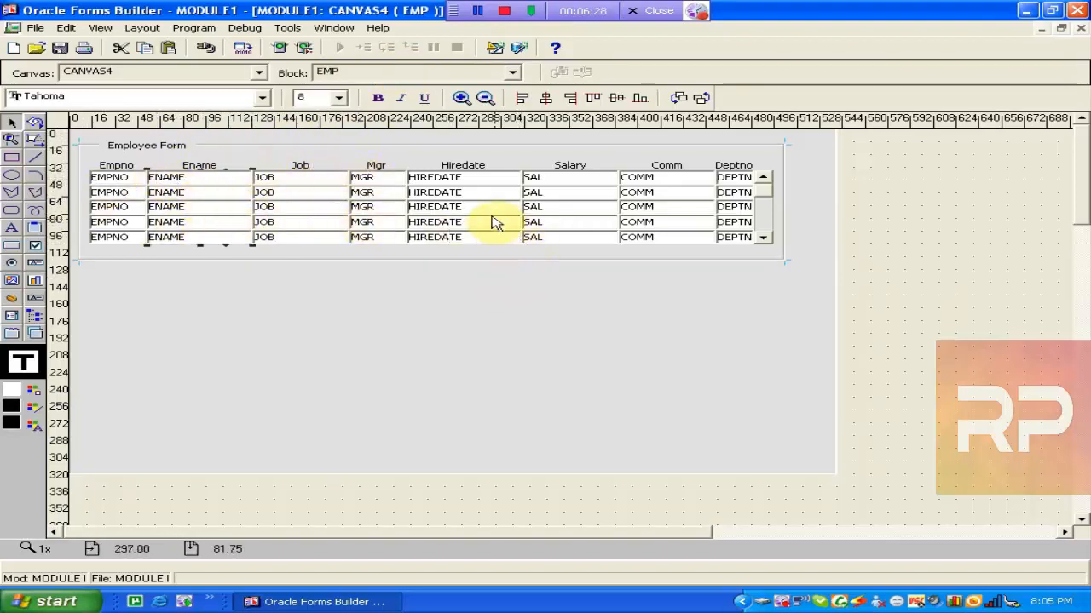
mouse_move(488, 211)
left_mouse_down()
mouse_move(471, 254)
mouse_move(500, 248)
mouse_move(464, 253)
mouse_move(485, 202)
mouse_move(466, 213)
mouse_move(479, 210)
left_mouse_up()
left_click(532, 211)
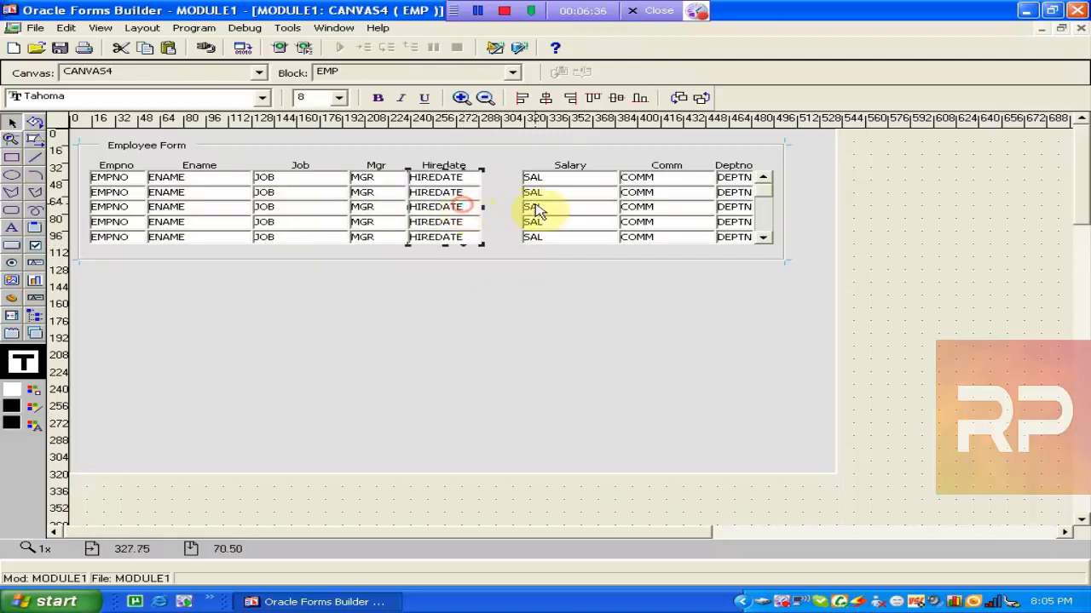
left_click_drag(545, 211, 511, 208)
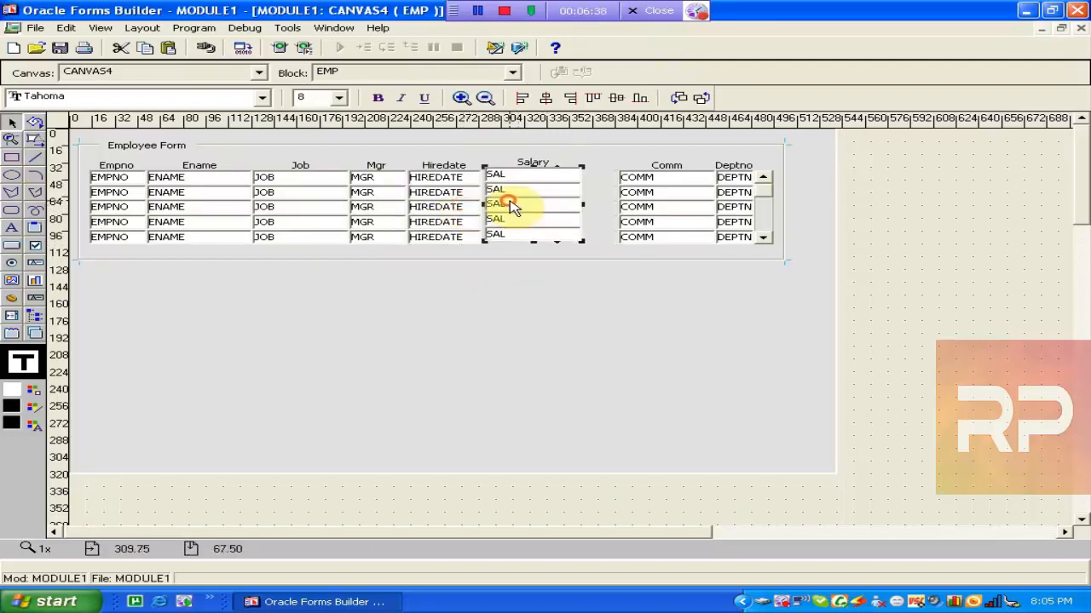
left_click(623, 207)
left_click_drag(623, 207, 588, 205)
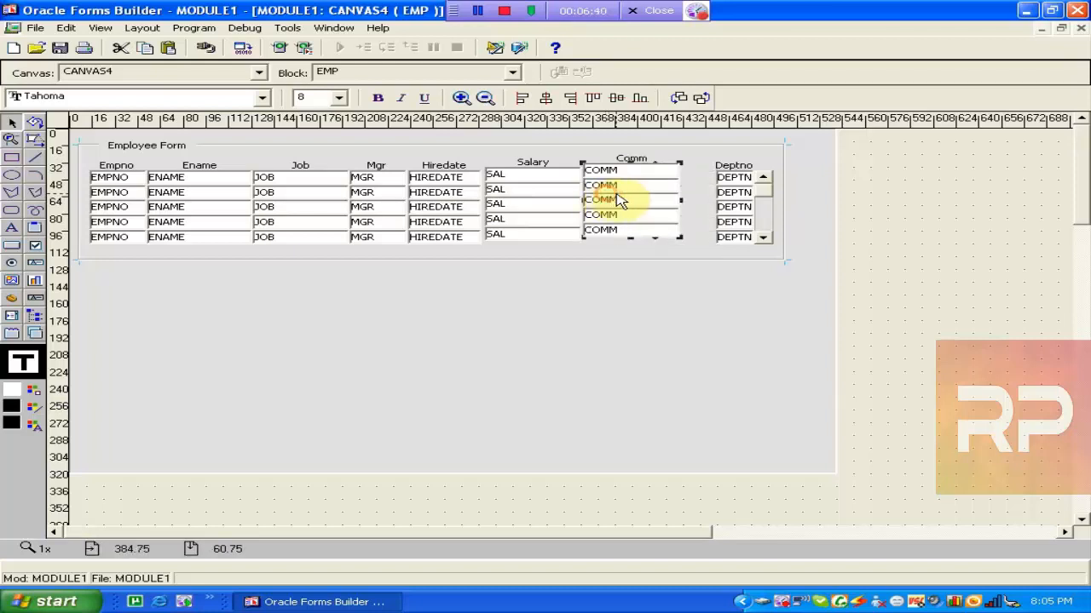
left_click(700, 218)
left_click_drag(700, 218, 699, 230)
left_click(782, 260)
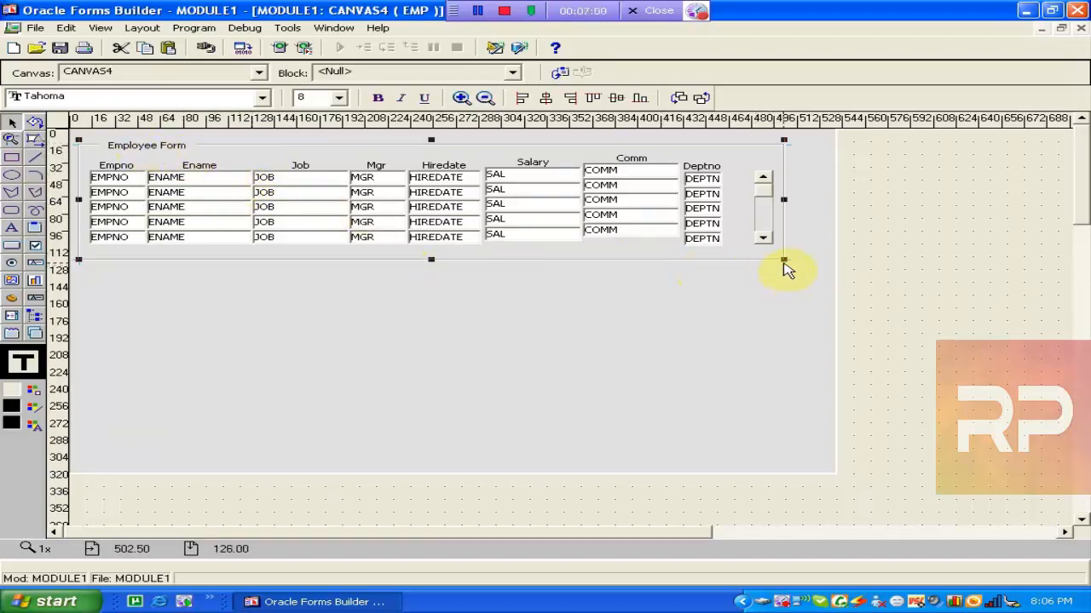
Pull the Ename and Job columns out of the row, narrow Ename, and resize the frame to re-lay them out.
left_click_drag(783, 262, 789, 267)
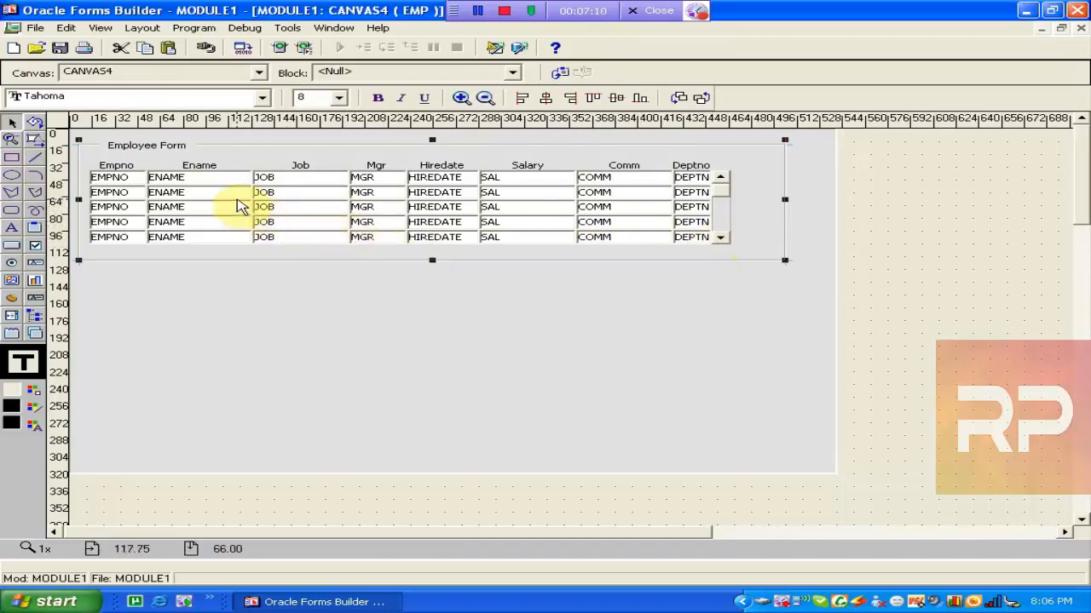
left_click_drag(239, 207, 233, 266)
left_click_drag(316, 231, 328, 284)
left_click(223, 289)
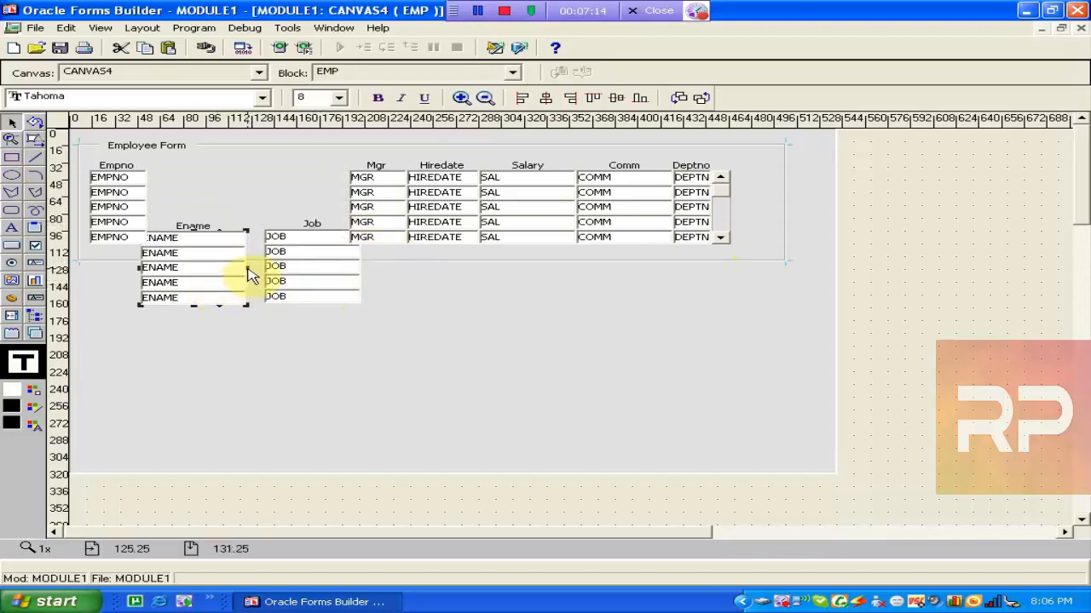
left_click_drag(248, 269, 206, 270)
mouse_move(316, 266)
left_mouse_down()
mouse_move(277, 267)
mouse_move(324, 275)
mouse_move(307, 271)
left_mouse_up()
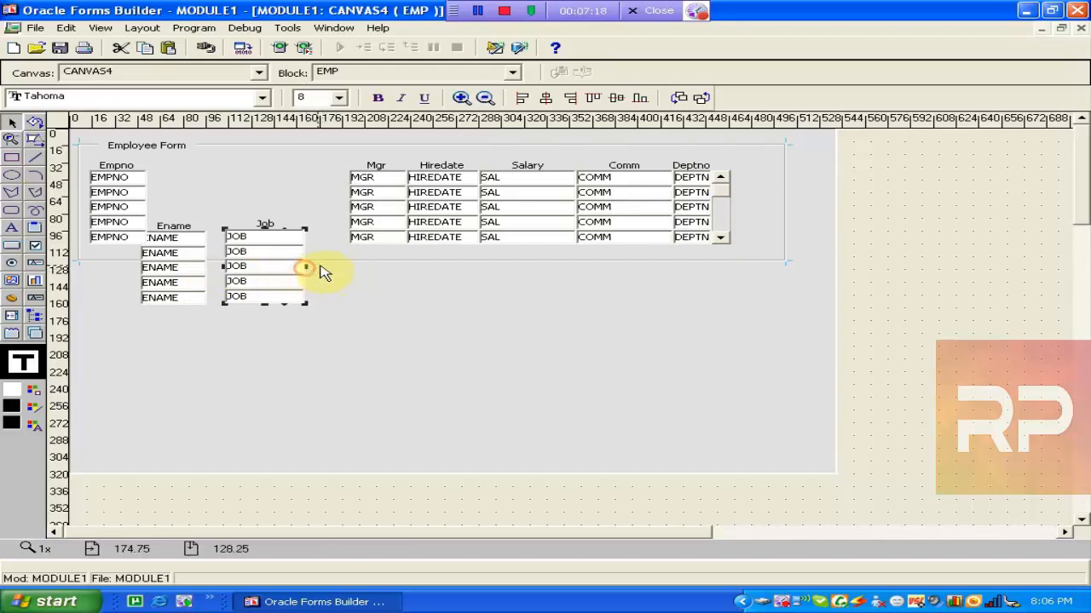
left_click(784, 263)
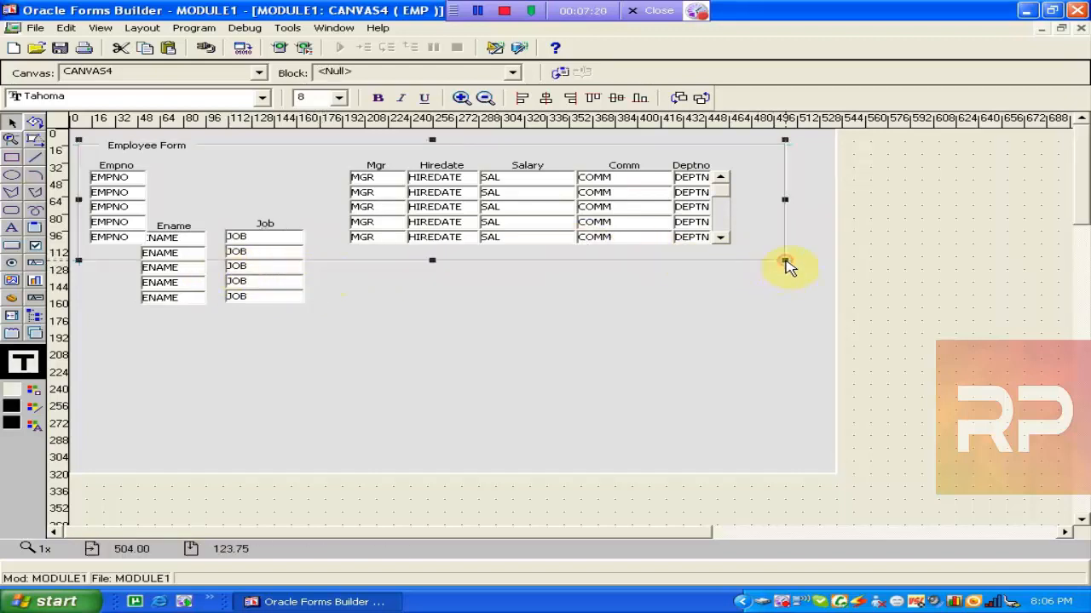
left_click_drag(784, 263, 789, 270)
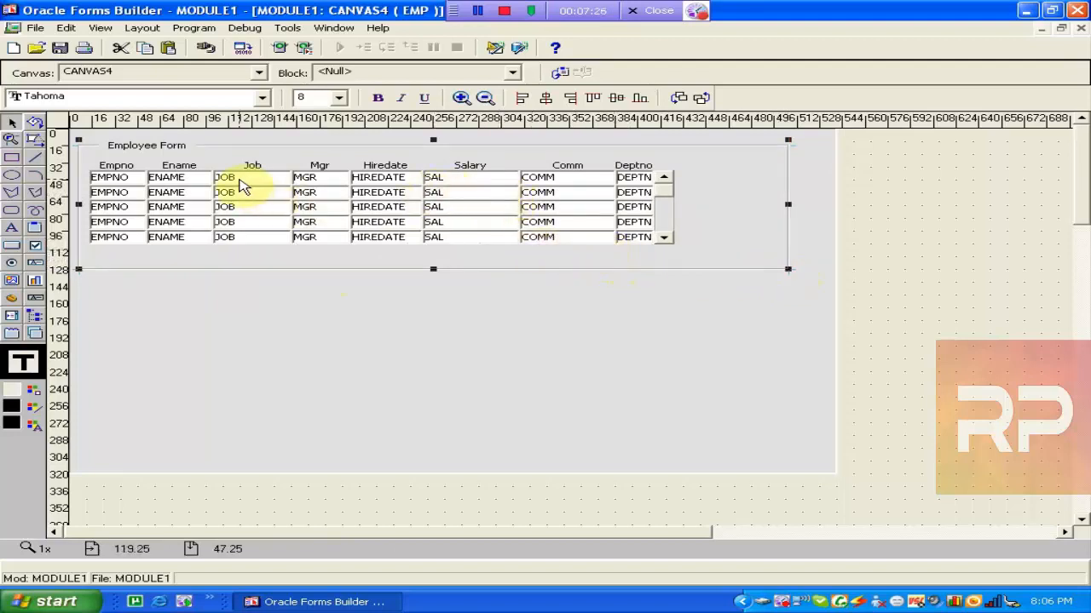
Move the Job, Mgr, Hiredate and Comm columns down, then widen the frame so all eight reflow.
left_click(257, 173)
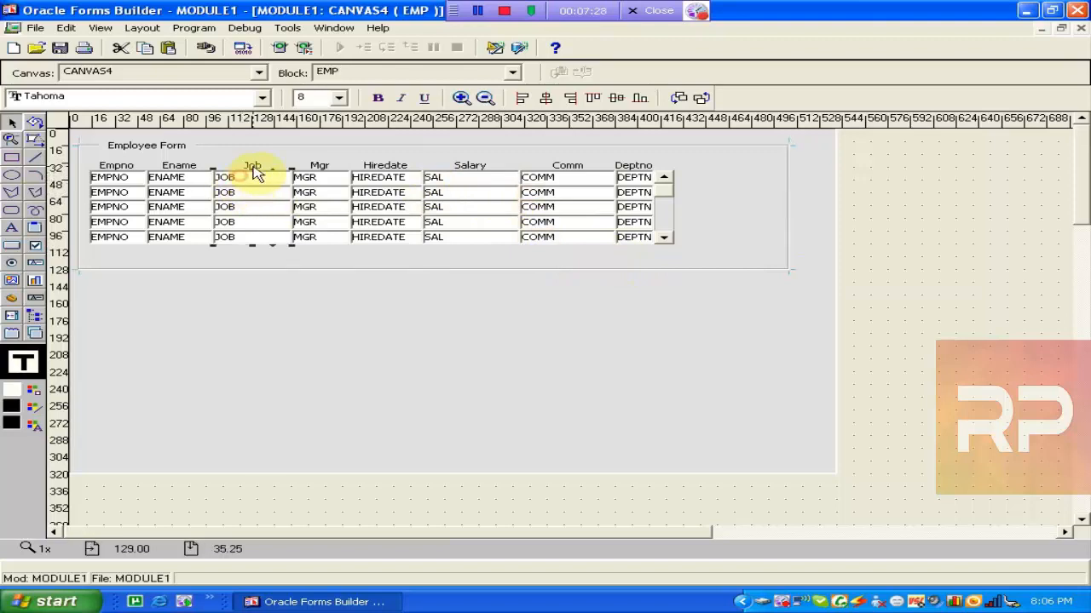
left_click(258, 166)
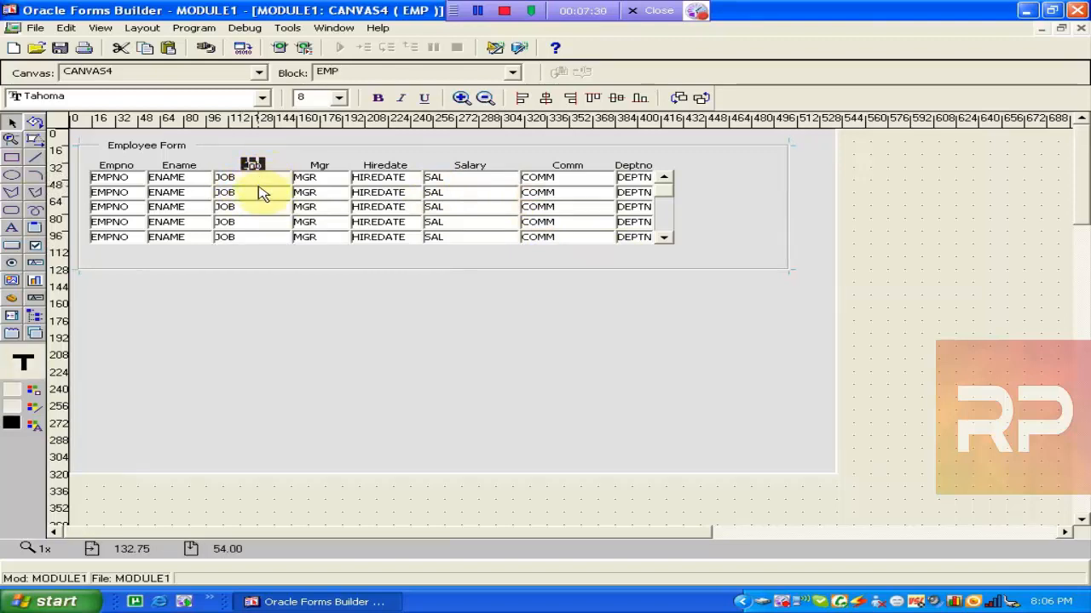
left_click_drag(261, 194, 264, 245)
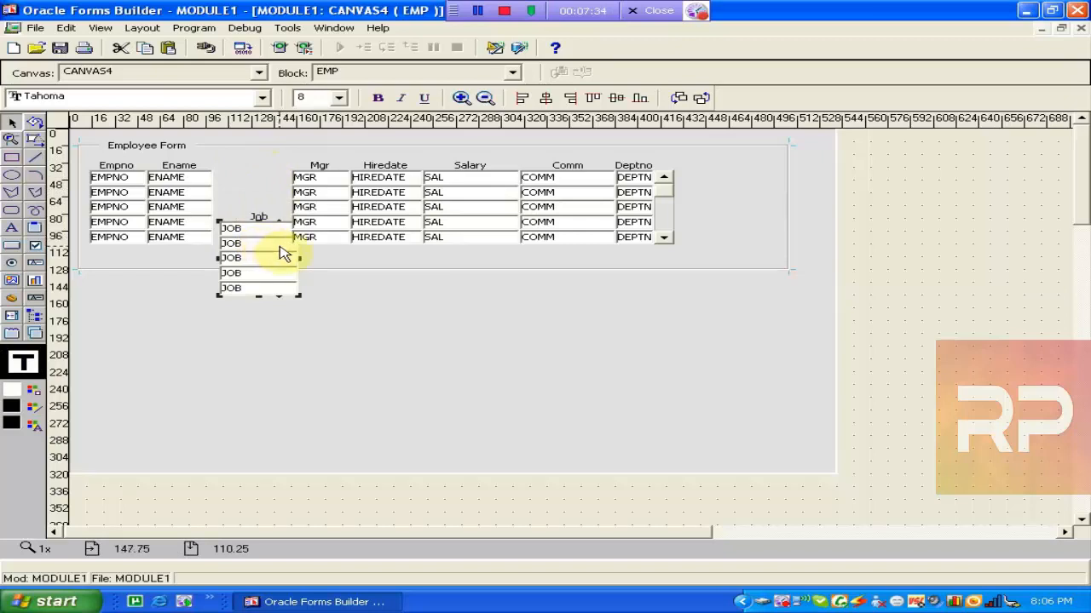
left_click_drag(316, 214, 375, 284)
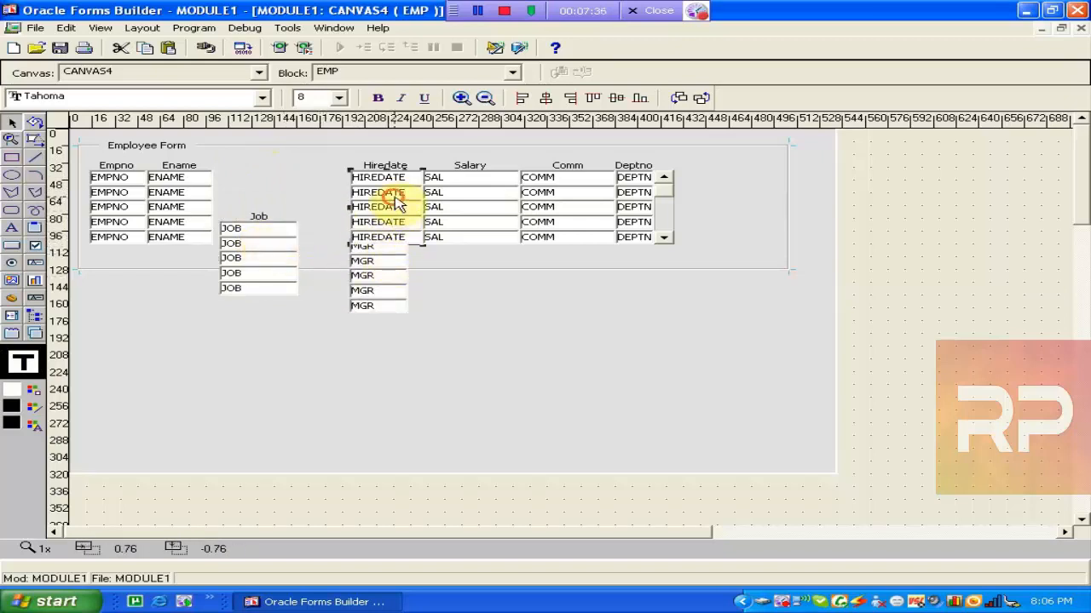
left_click_drag(396, 205, 501, 285)
left_click_drag(568, 226, 599, 270)
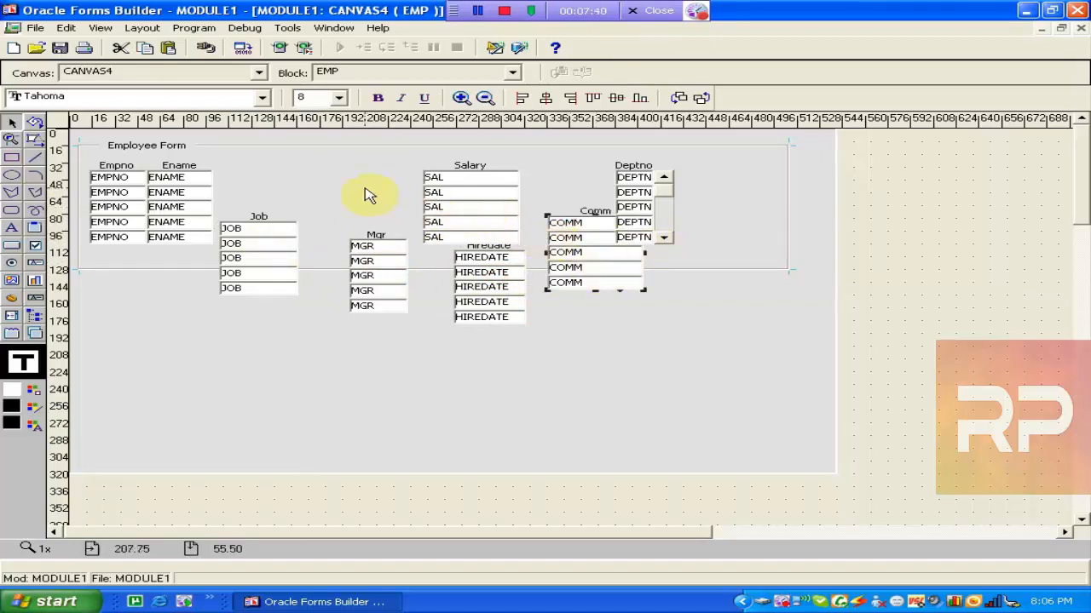
left_click(139, 154)
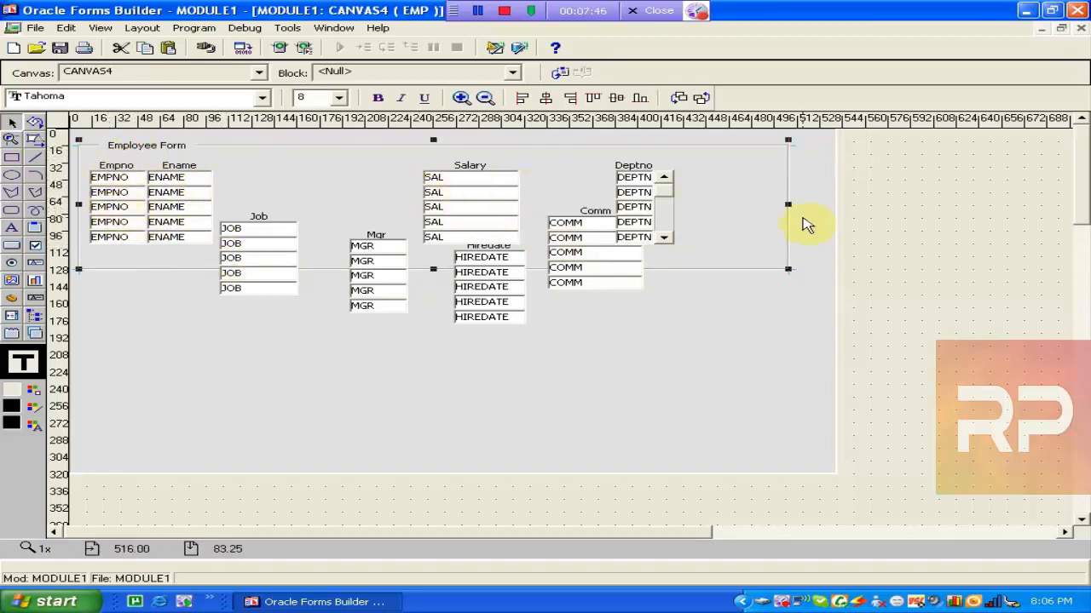
left_click_drag(788, 205, 804, 207)
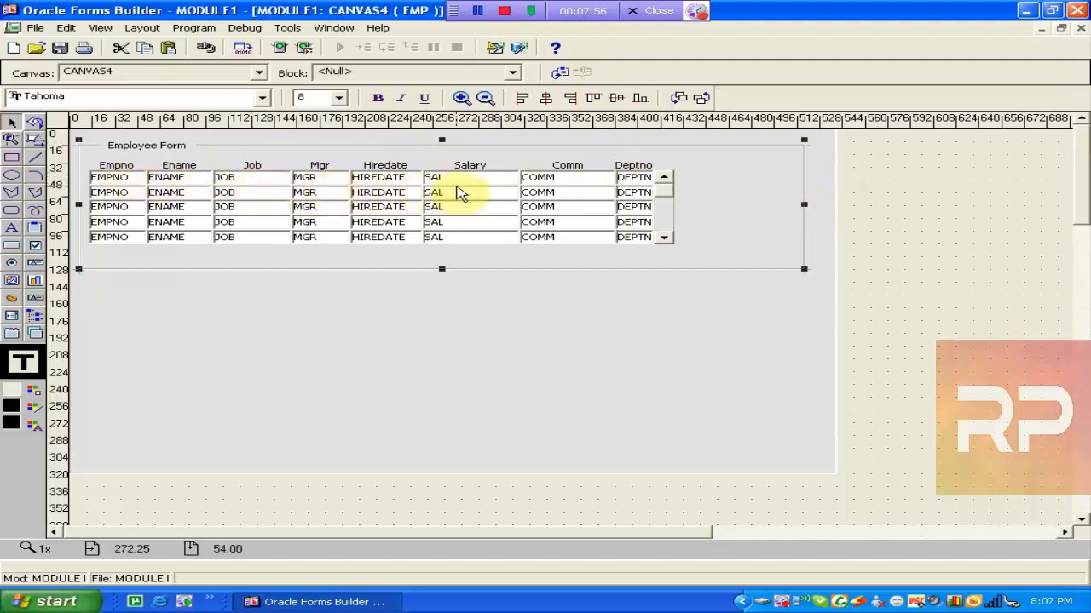
Make the Salary column bold and colour the Employee Form frame title blue.
left_click(458, 193)
left_click(376, 98)
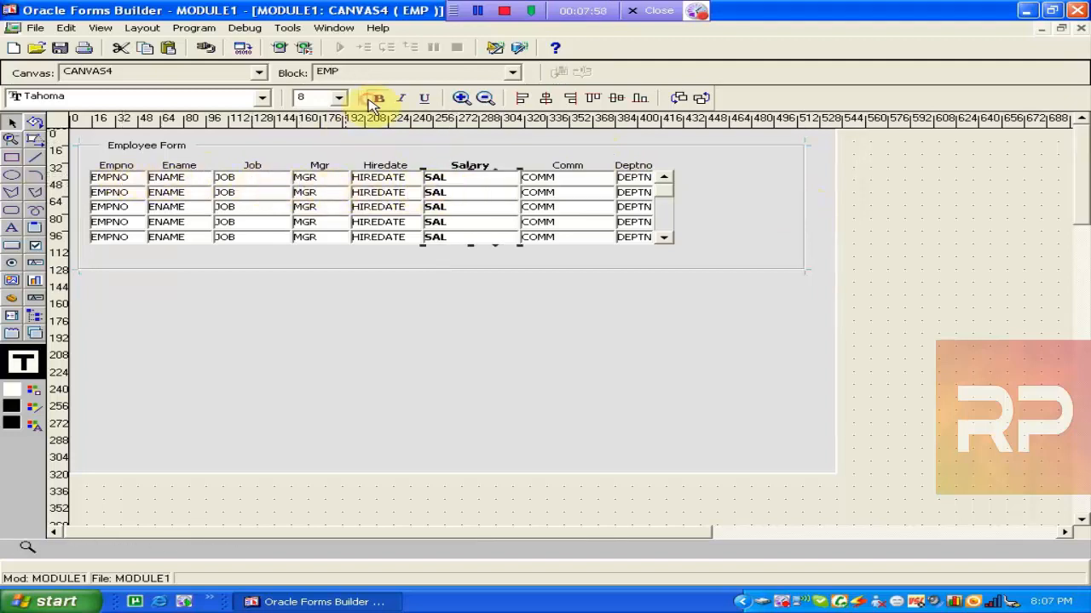
left_click(38, 396)
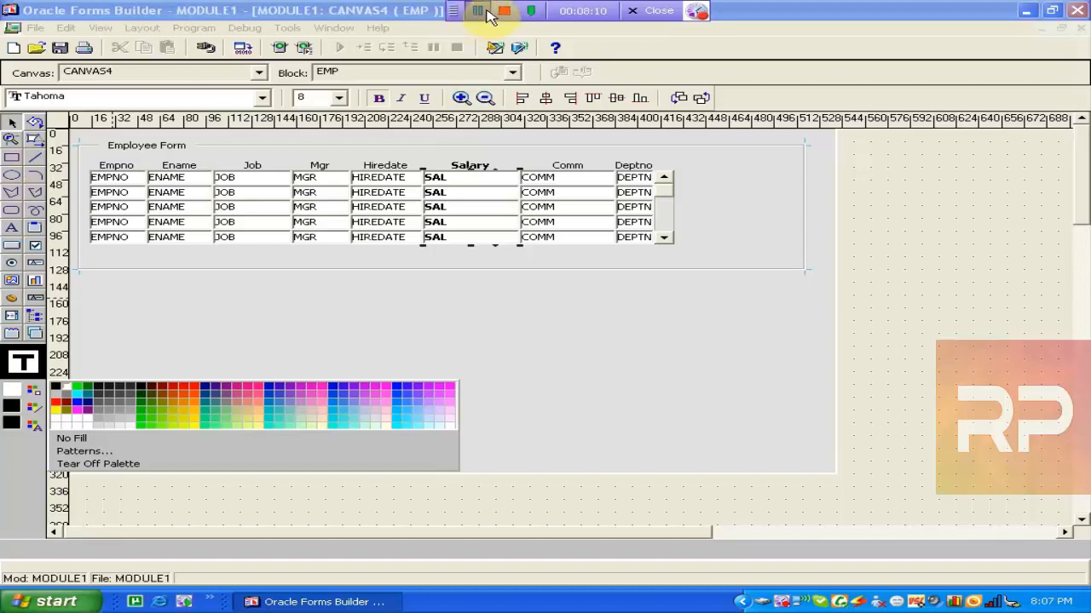
left_click(480, 12)
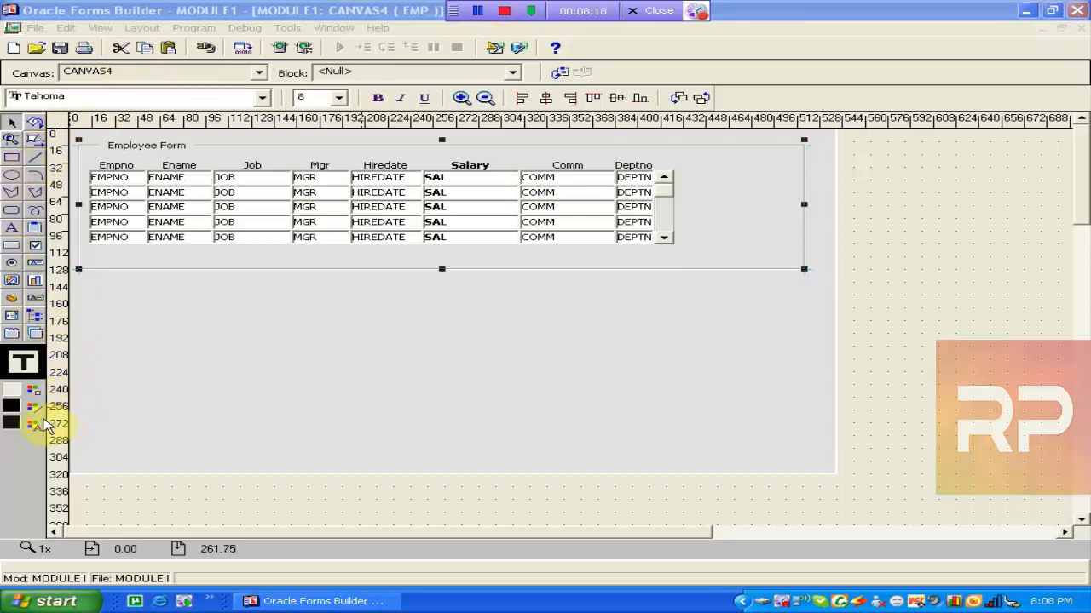
left_click(37, 424)
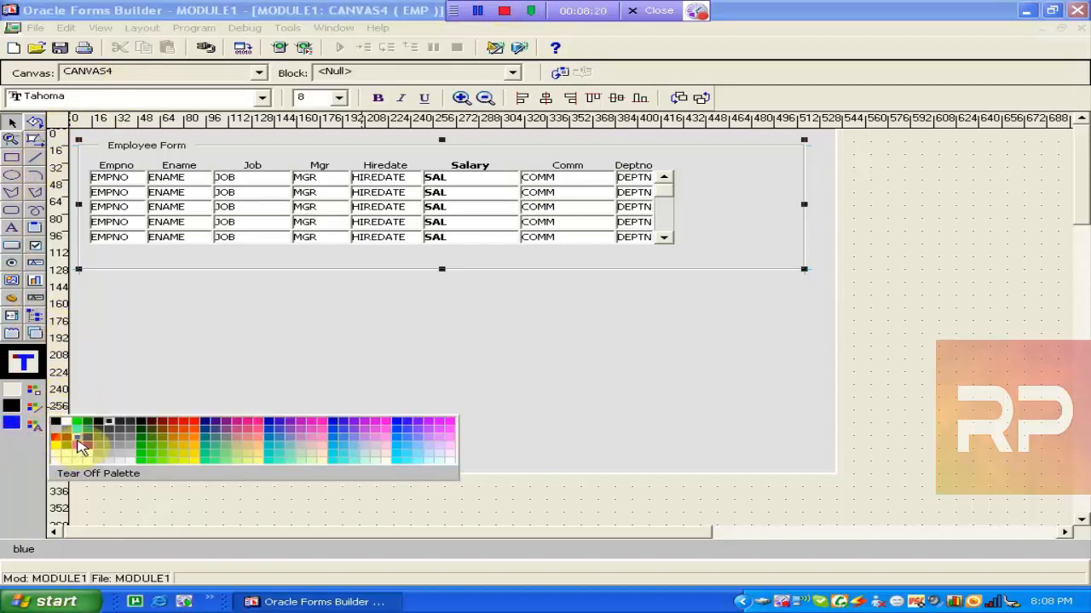
left_click(80, 447)
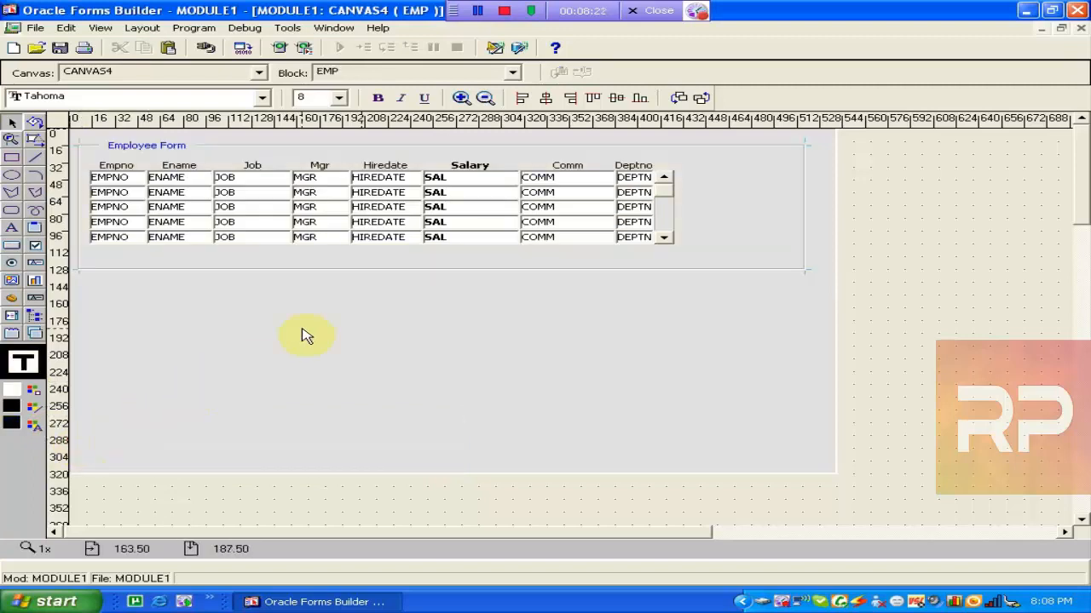
Colour the SAL items and Salary prompt text magenta, after first trying dark red.
left_click(441, 239)
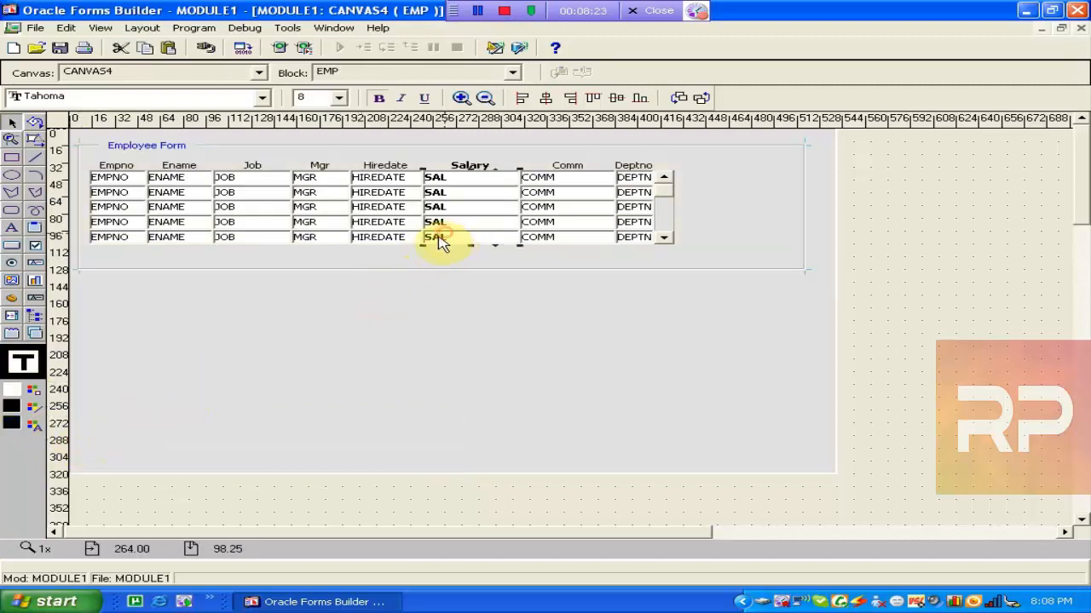
left_click(34, 423)
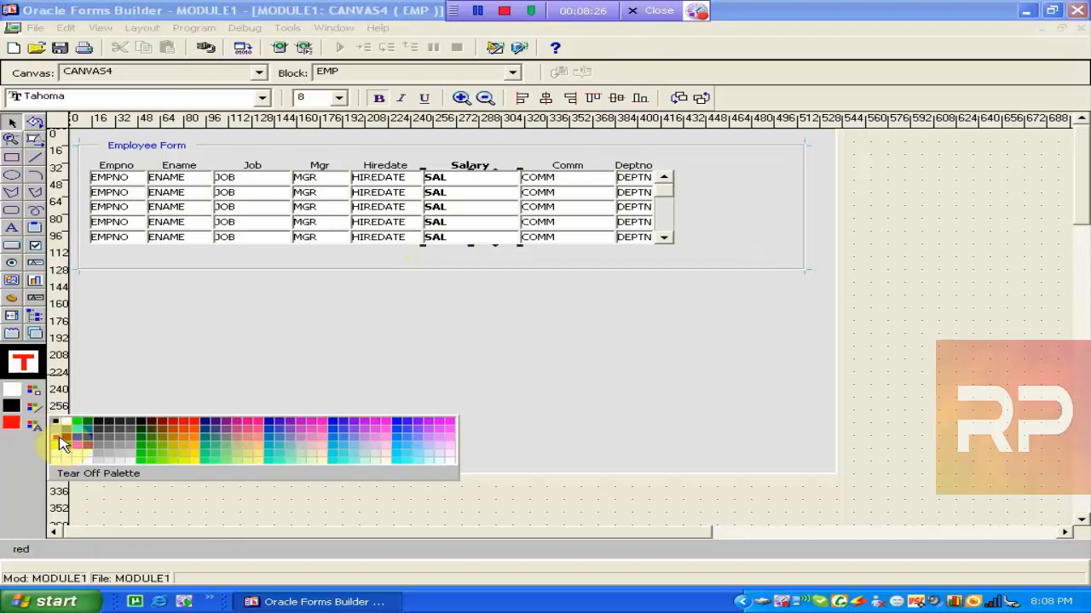
left_click(61, 441)
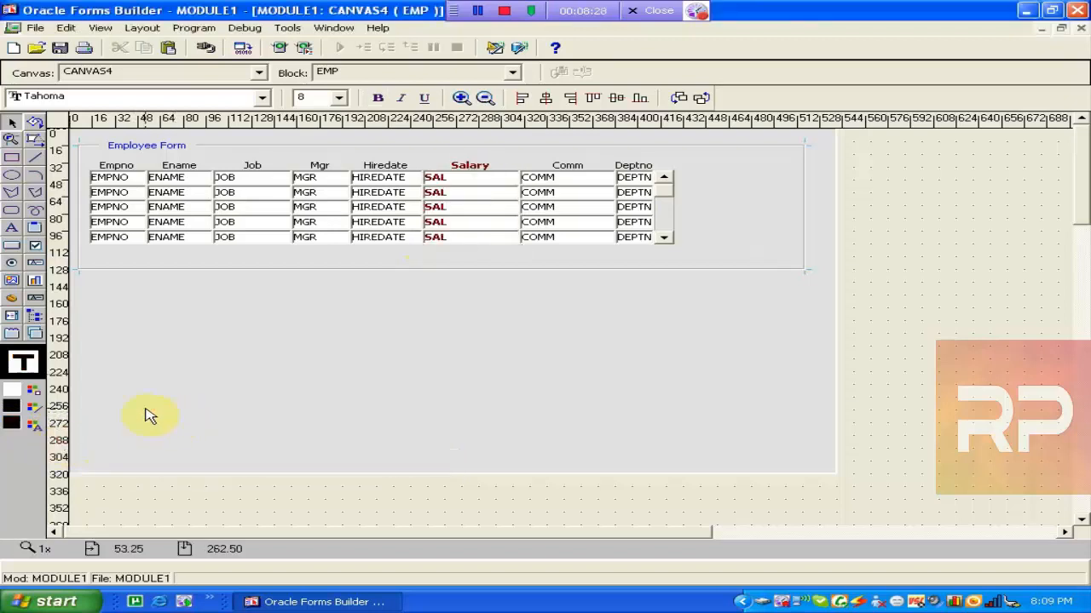
left_click(487, 219)
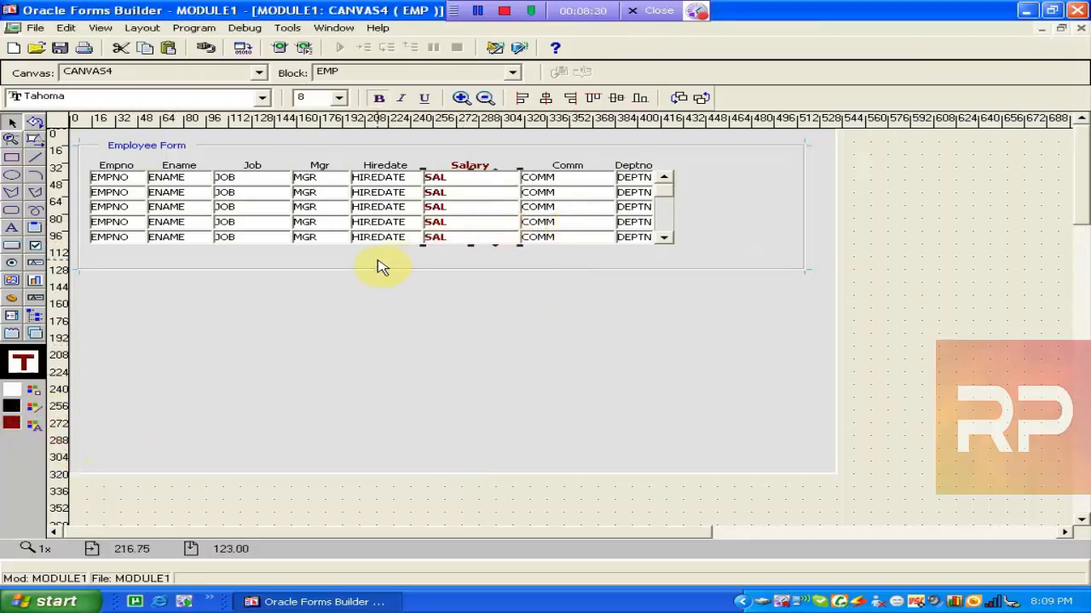
left_click(35, 423)
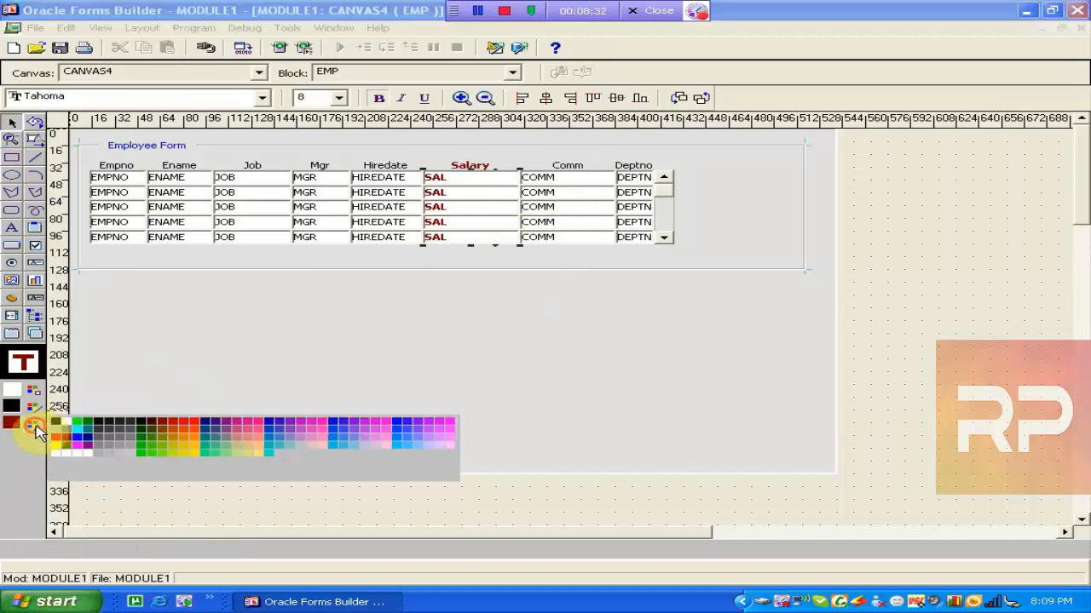
left_click(78, 446)
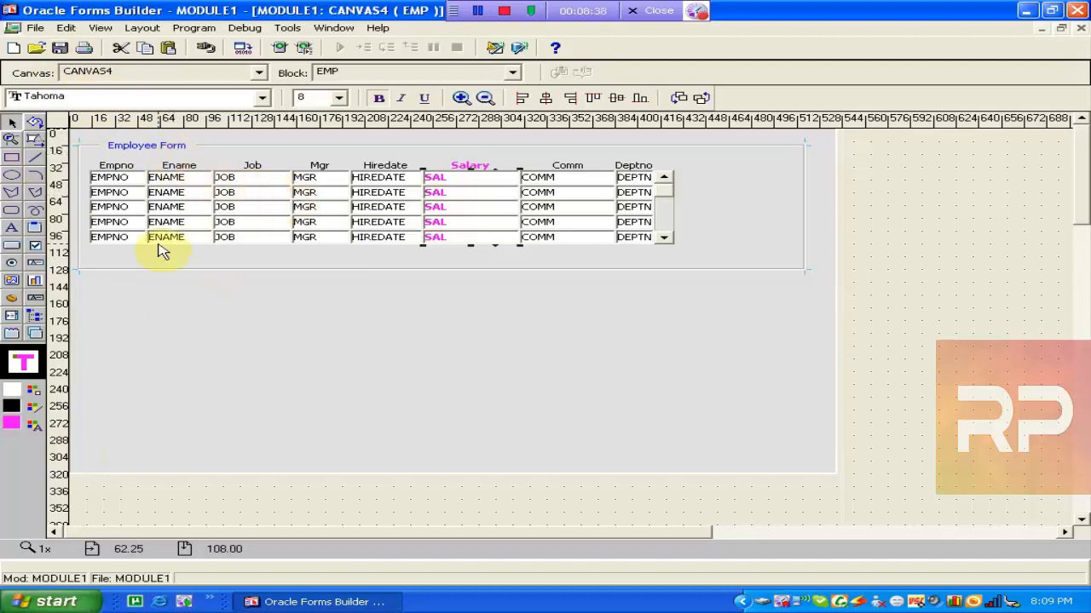
left_click(40, 392)
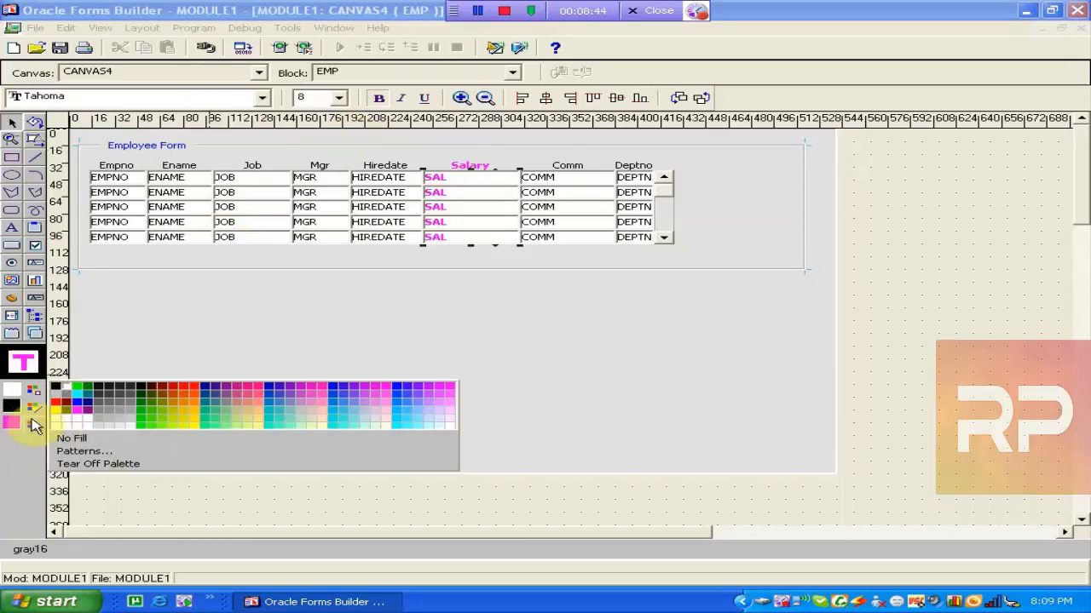
Try yellow, orange, pink, green, grey and cyan fills on the SAL items, settling on near-white.
left_click(116, 464)
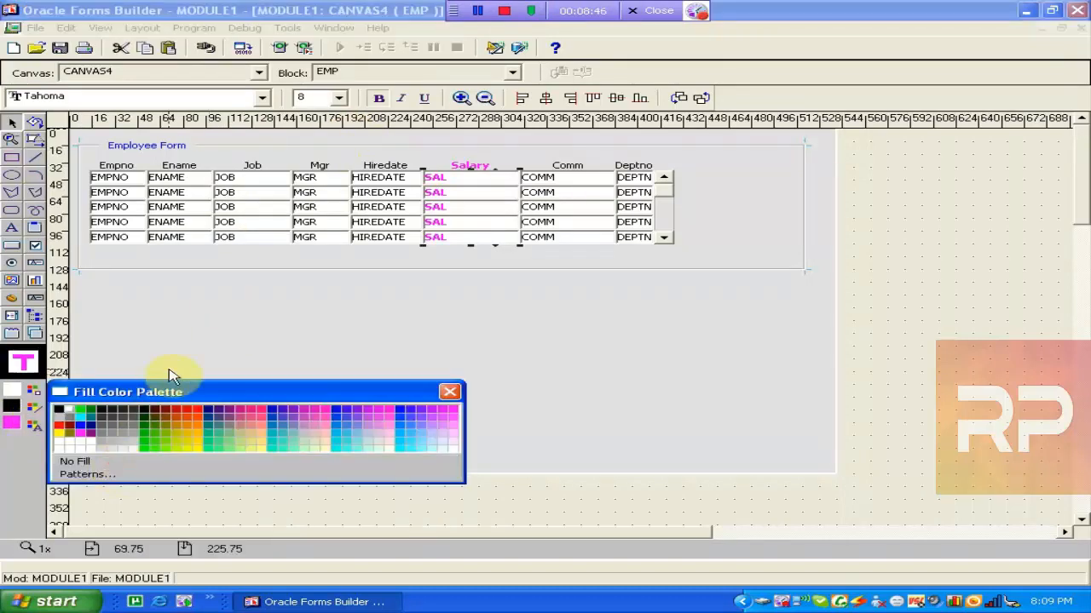
left_click_drag(172, 389, 270, 394)
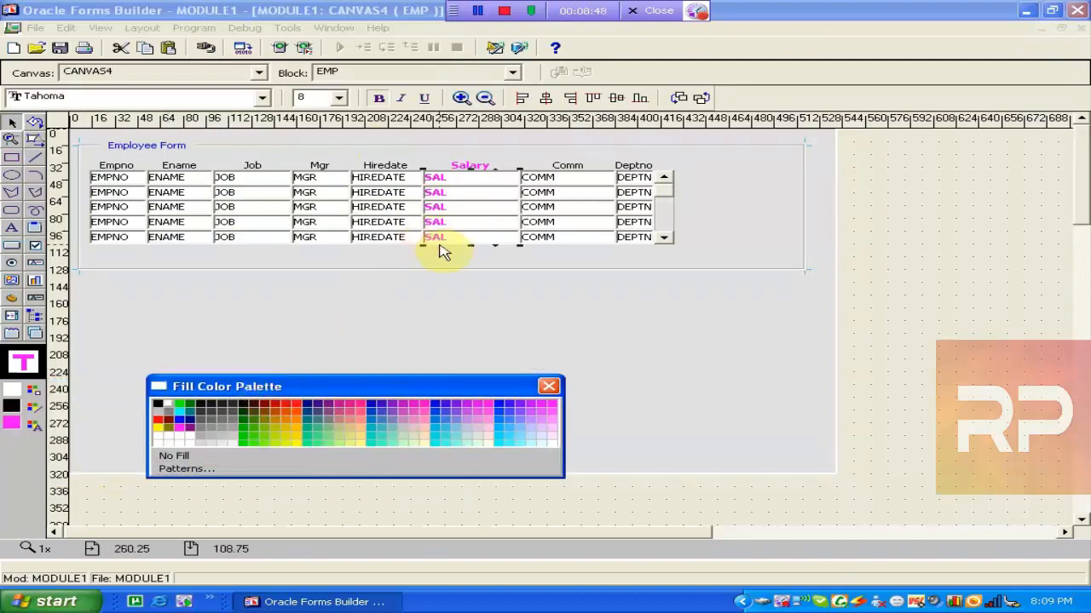
left_click(284, 433)
left_click(299, 418)
left_click(343, 418)
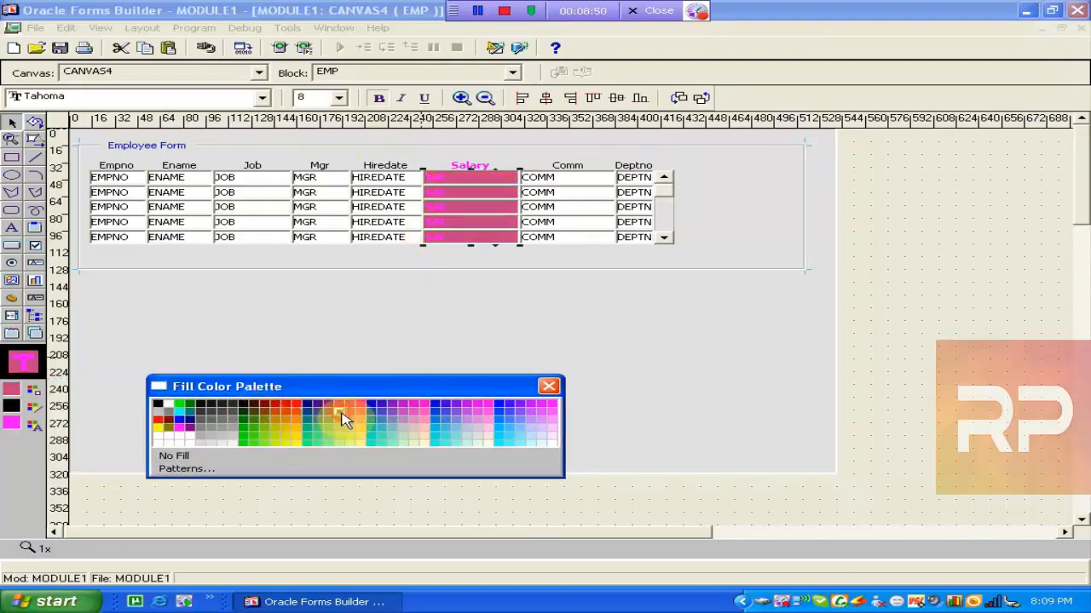
left_click(243, 438)
left_click(219, 428)
left_click(202, 426)
left_click(180, 413)
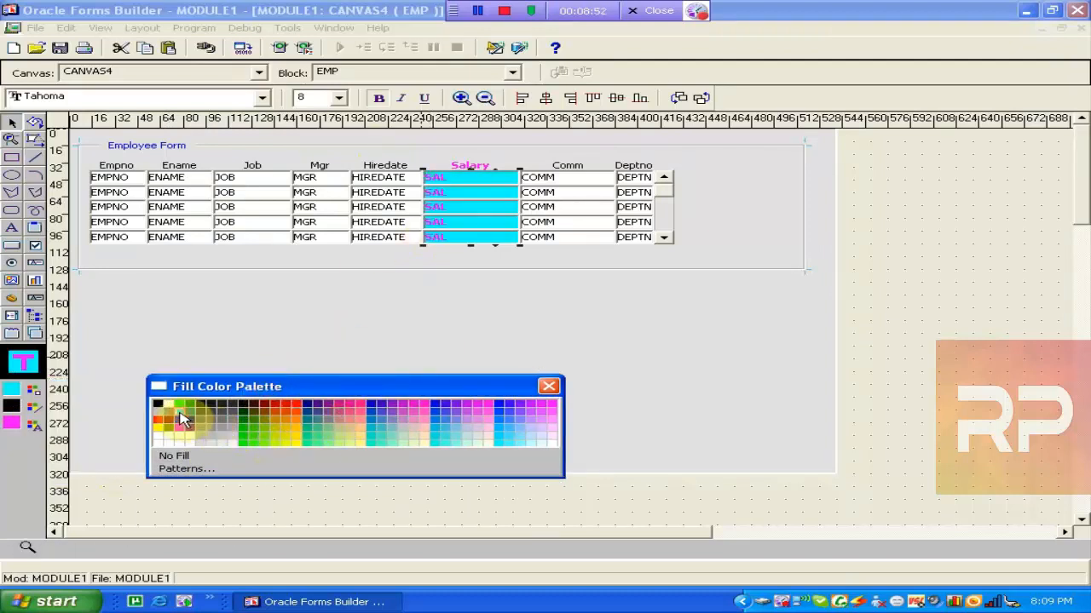
left_click(170, 412)
left_click(159, 411)
left_click(500, 405)
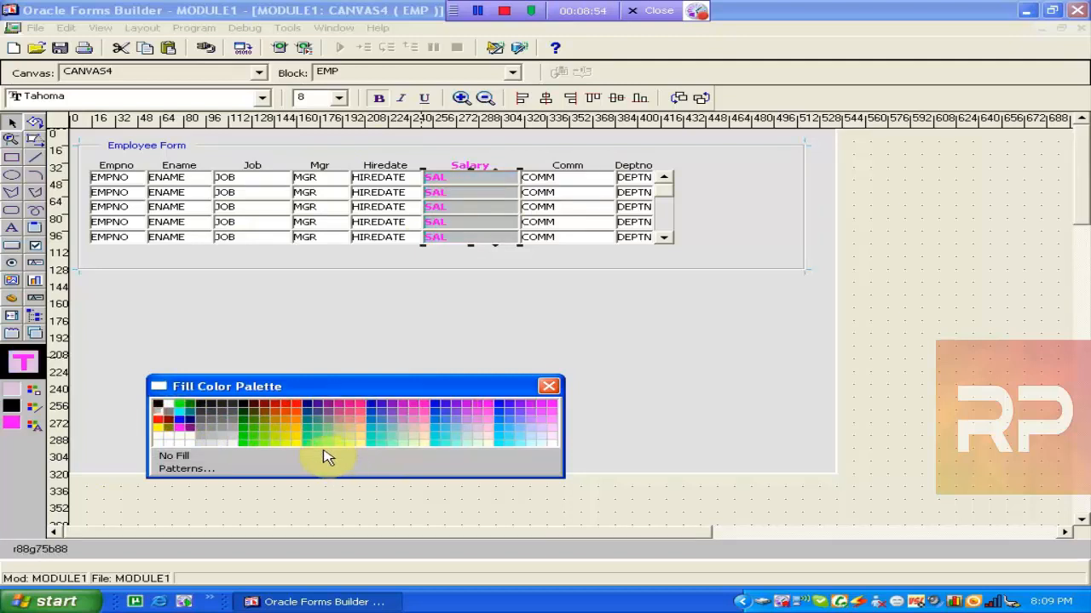
left_click(227, 443)
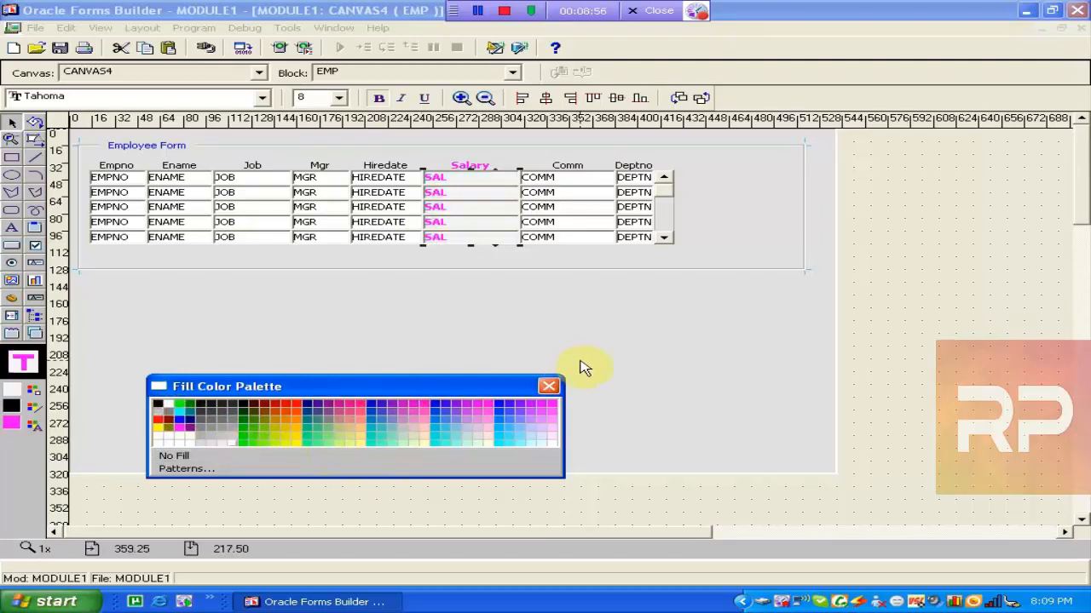
left_click(548, 386)
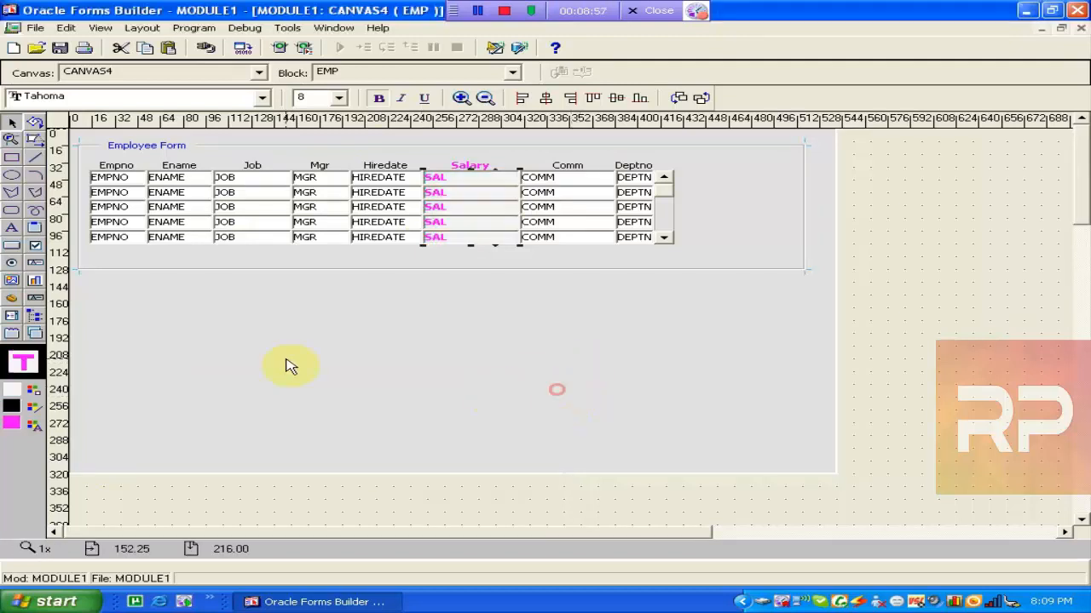
Check the line, text and fill colour choices, then deselect the Salary column.
left_click(33, 408)
left_click(36, 425)
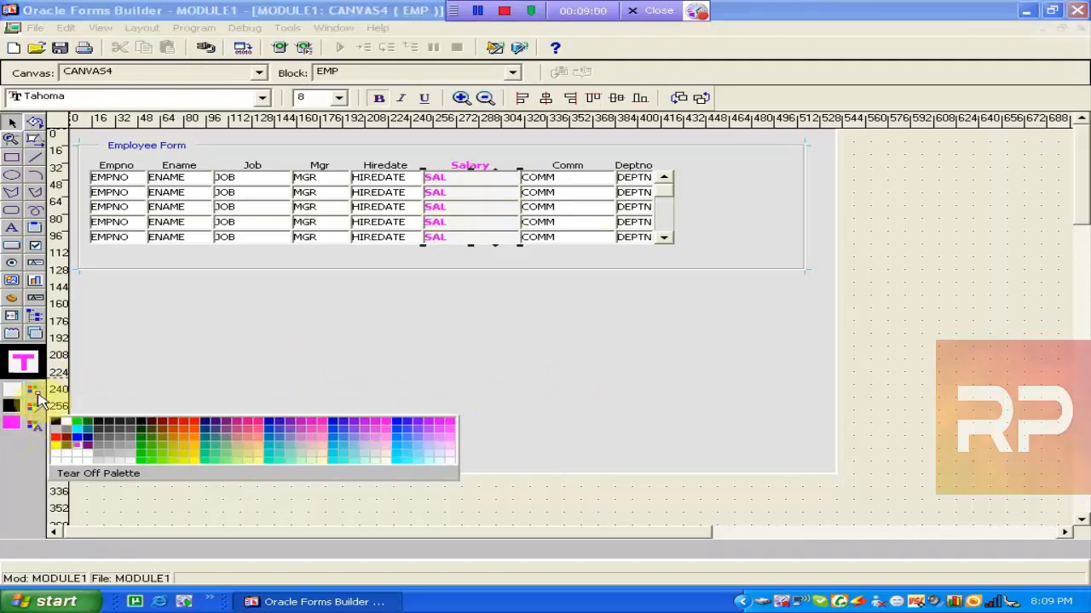
left_click(34, 389)
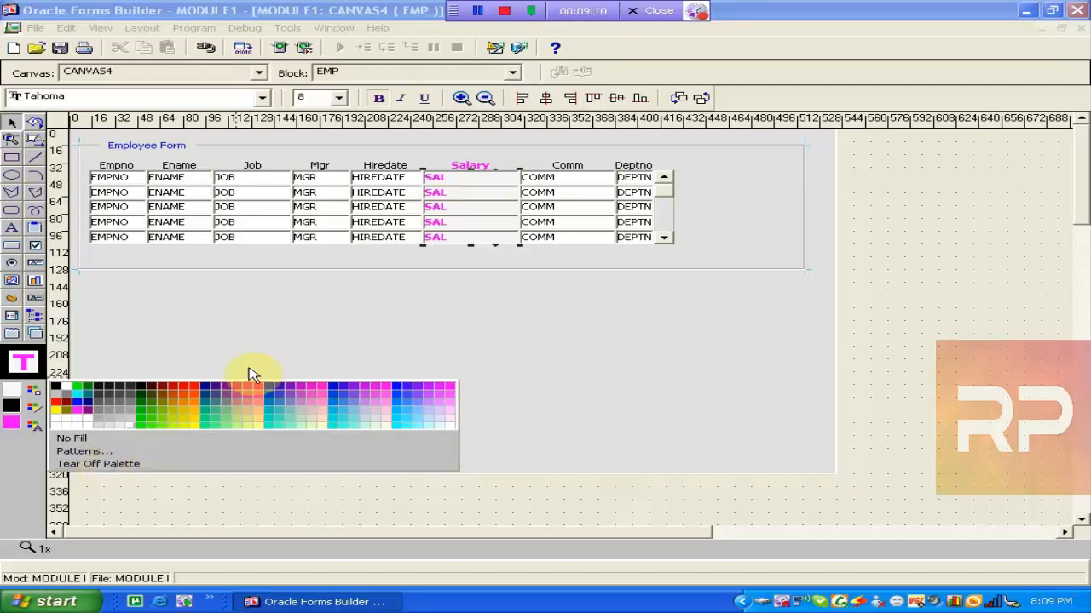
left_click(335, 332)
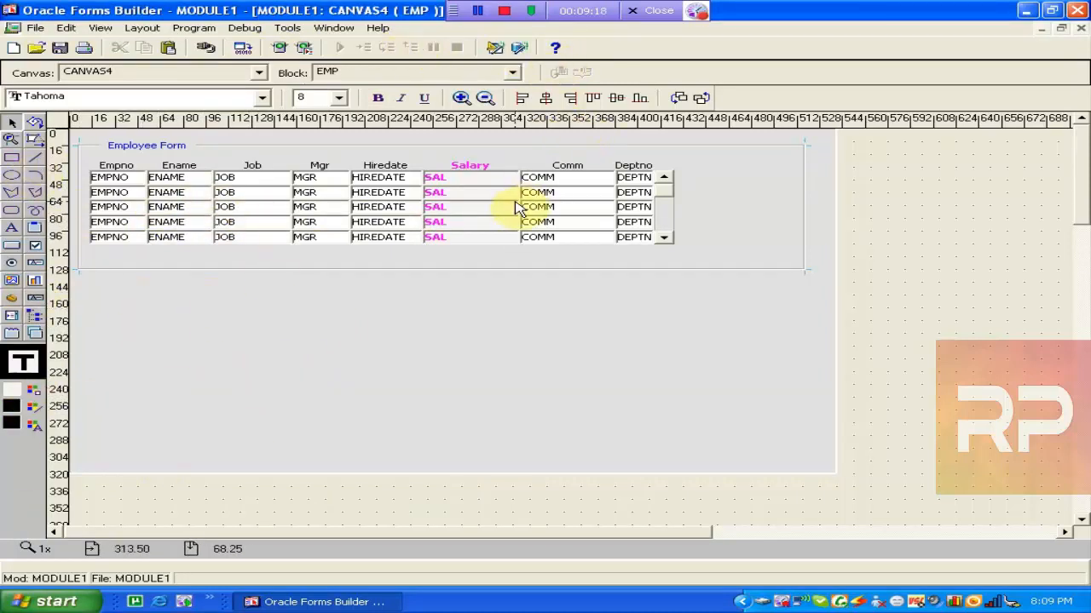
Move the SAL and HIREDATE columns lower and drop the MGR column below the row.
left_click_drag(479, 210, 488, 251)
left_click_drag(412, 215, 415, 239)
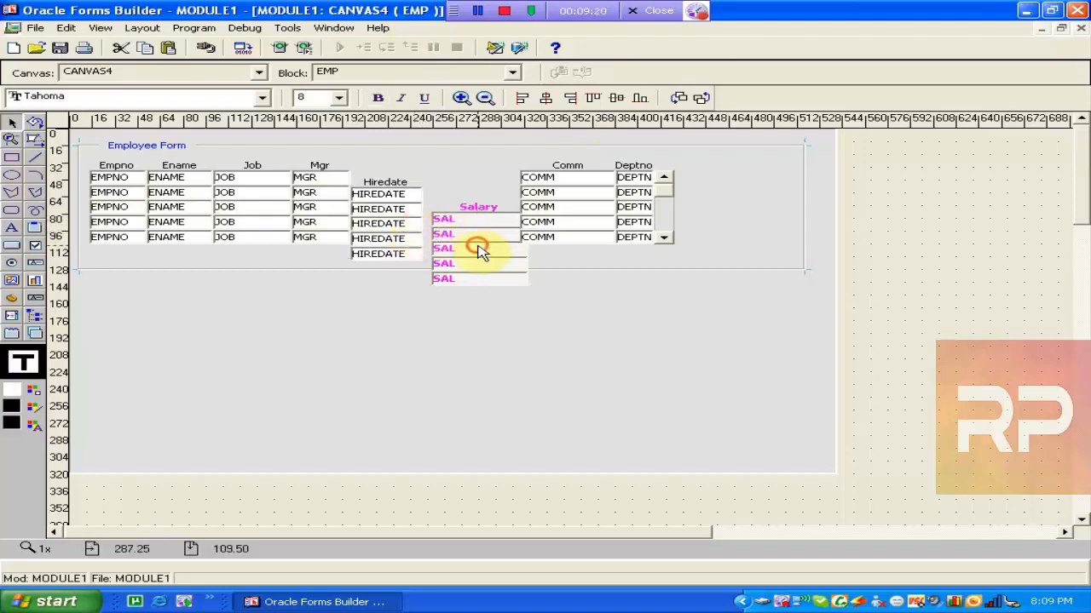
left_click(435, 238)
left_click_drag(309, 224, 324, 264)
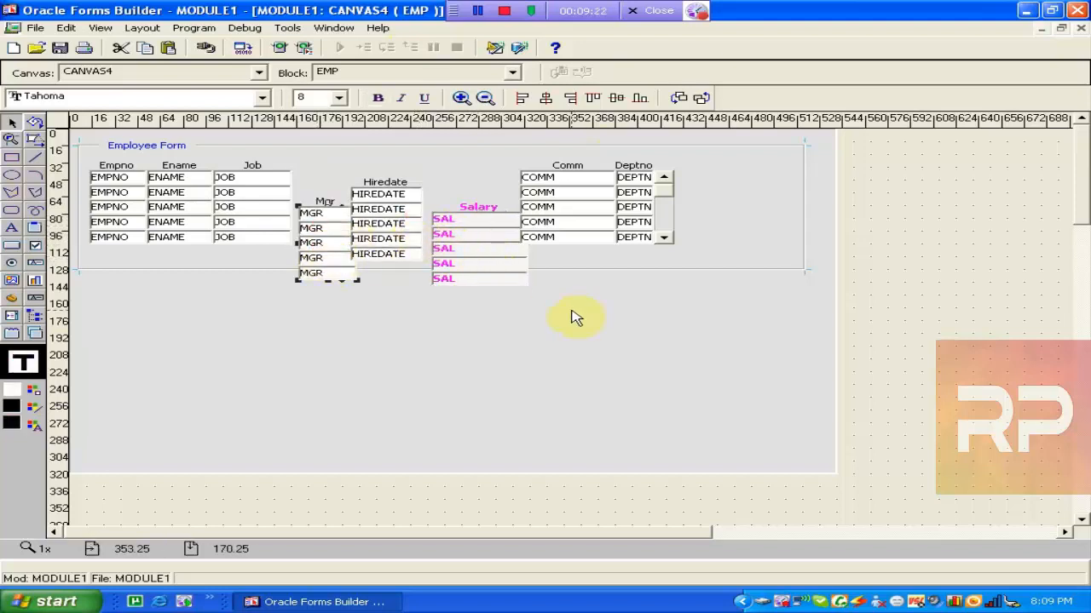
Select all items and prompts and apply Align Bottom, Align Top, then Align Center.
left_click(142, 149)
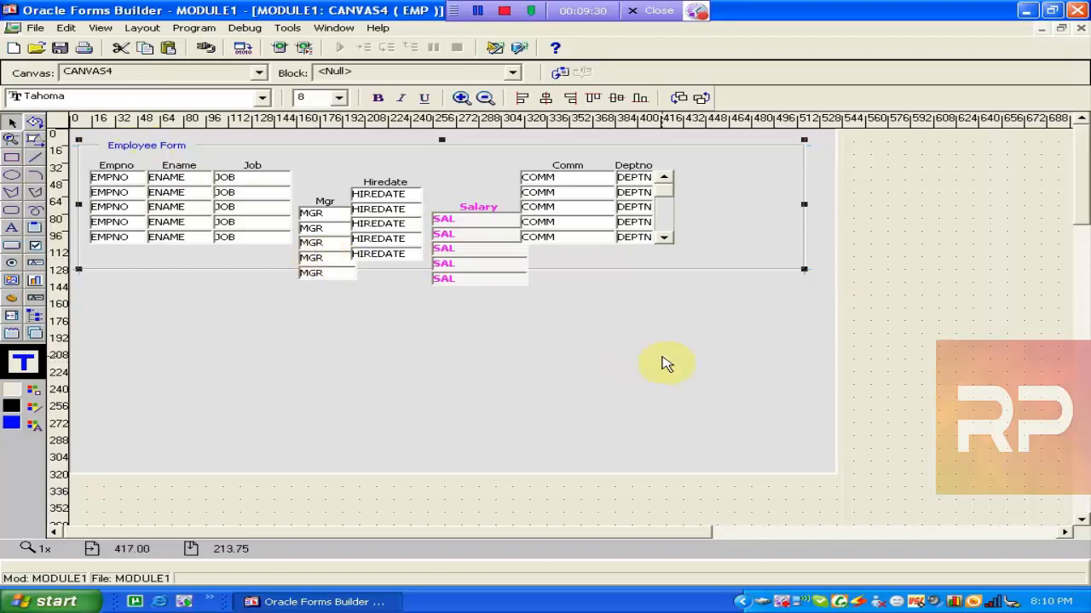
left_click_drag(731, 328, 73, 146)
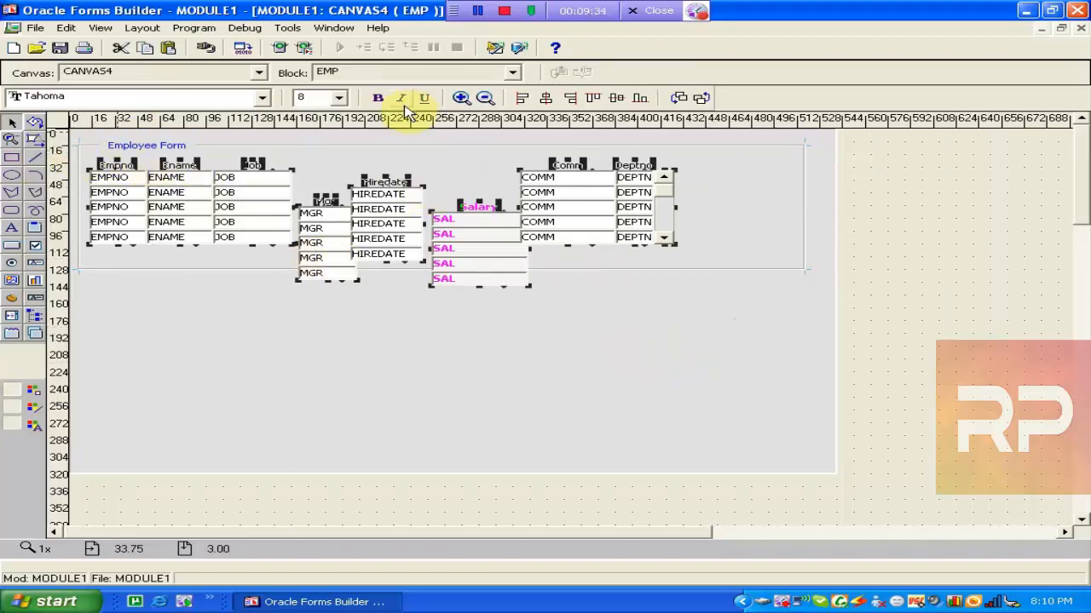
left_click(641, 99)
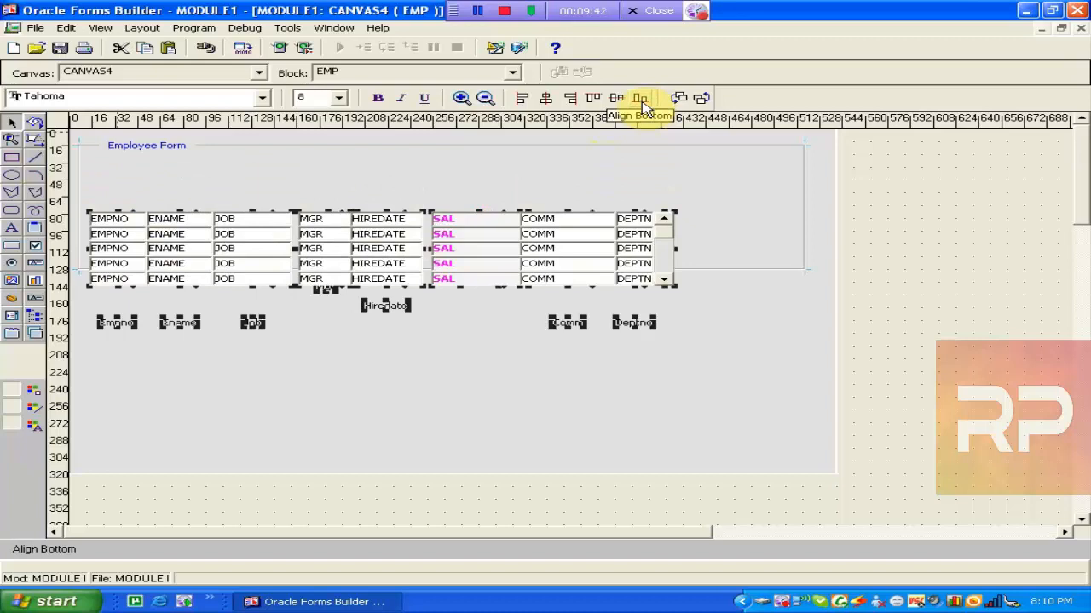
left_click(602, 98)
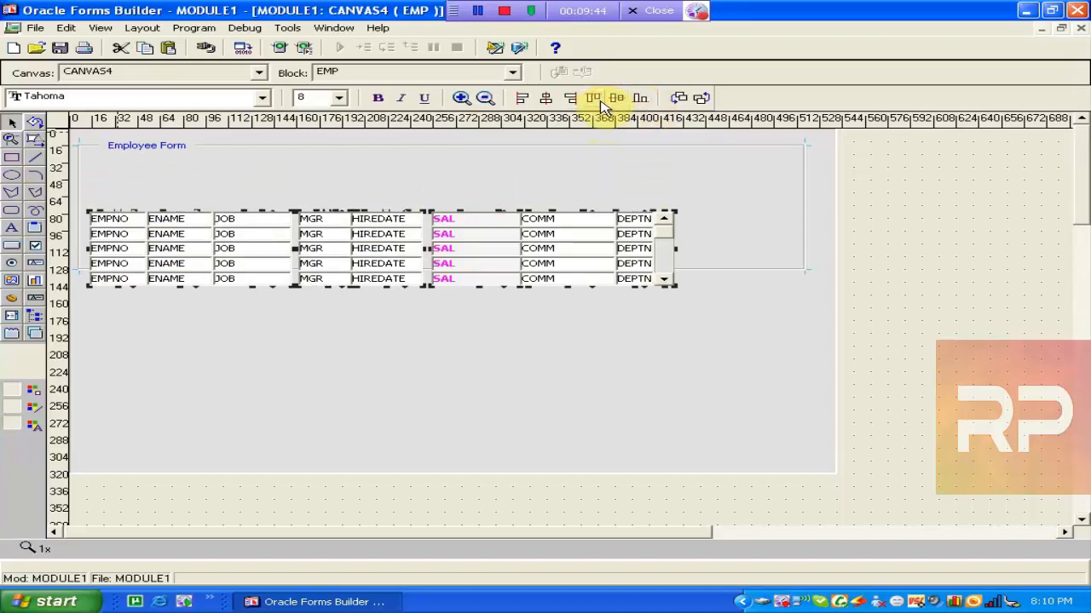
left_click(542, 100)
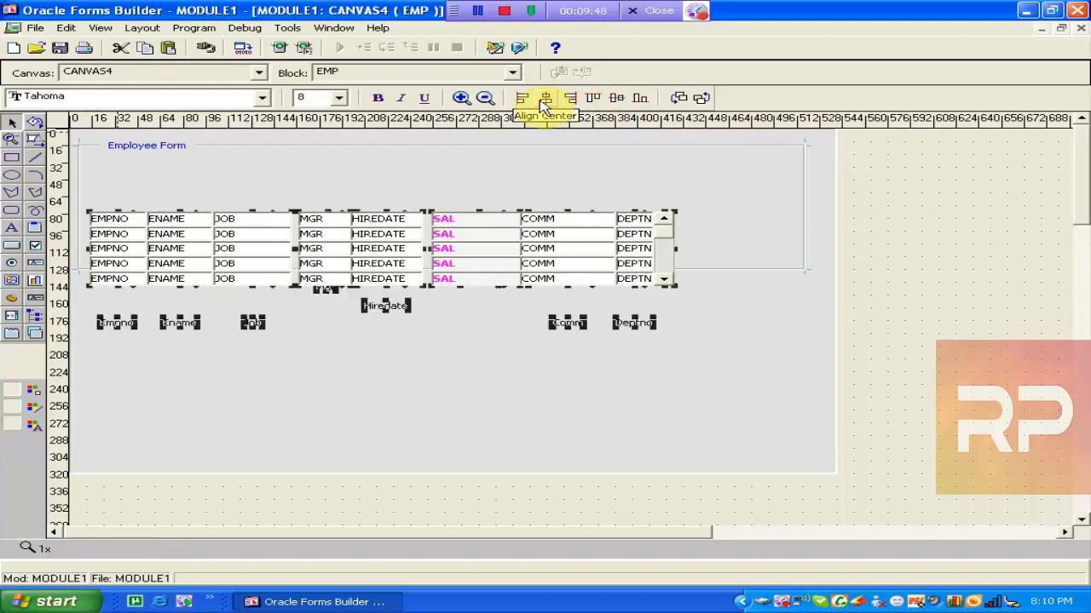
Resize the Employee Form frame so the columns re-lay out, and reselect its items.
left_click(396, 156)
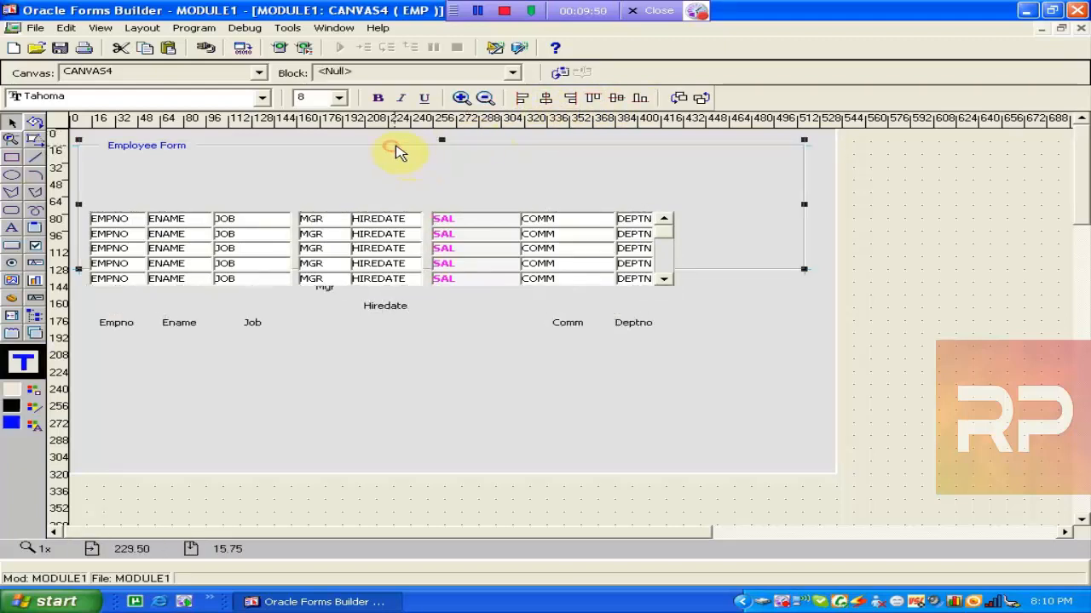
left_click_drag(805, 273, 812, 284)
left_click_drag(761, 323, 53, 175)
Shift Job and Mgr down, bottom-align Ename through Hiredate, then undo and nudge them up.
left_click(238, 331)
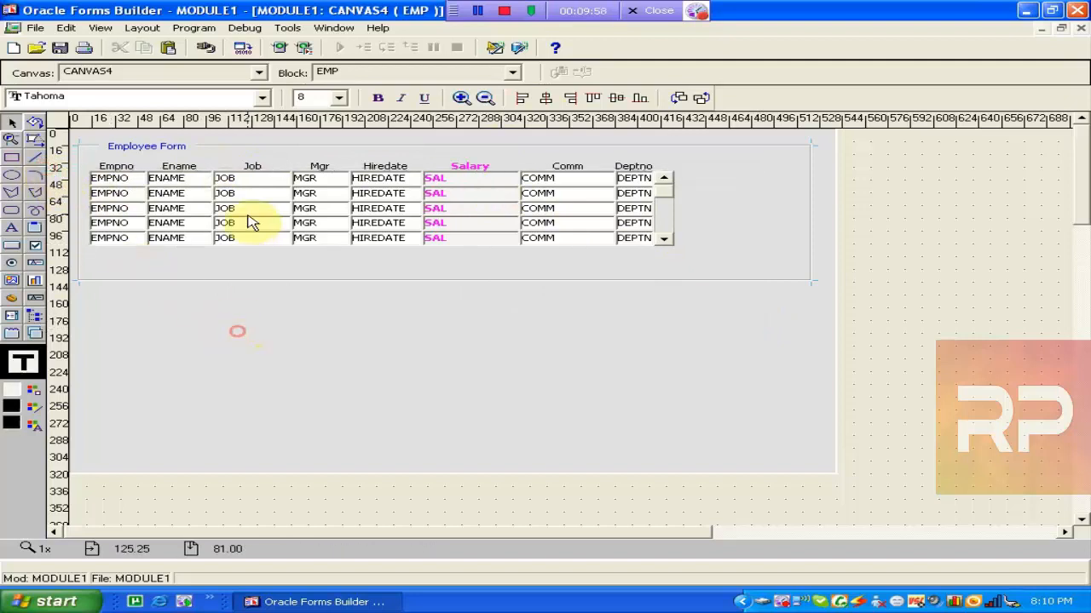
left_click_drag(241, 210, 249, 252)
left_click_drag(317, 227, 340, 251)
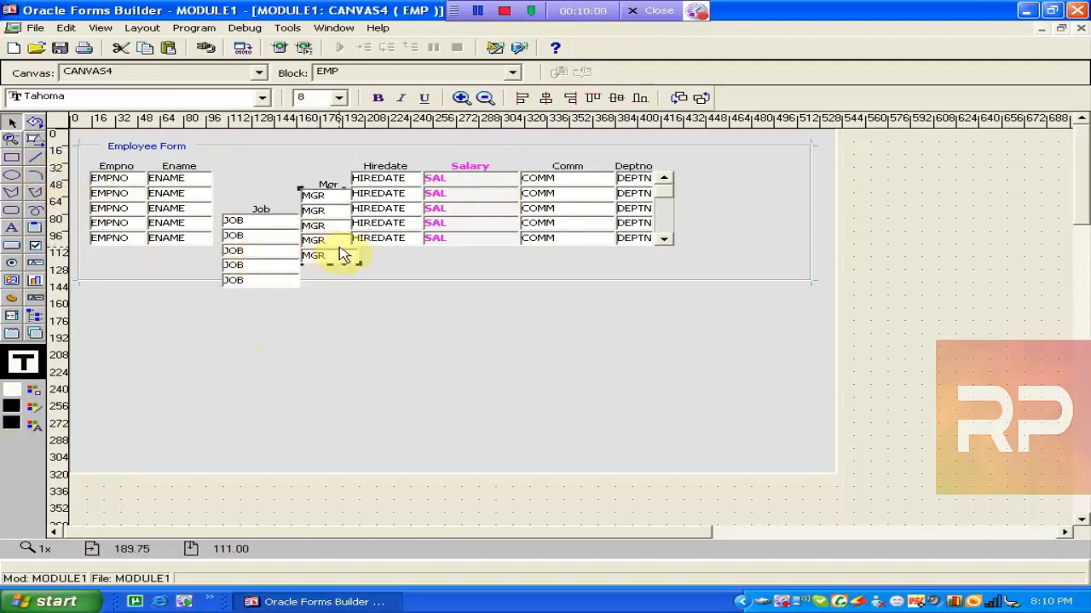
left_click(202, 234)
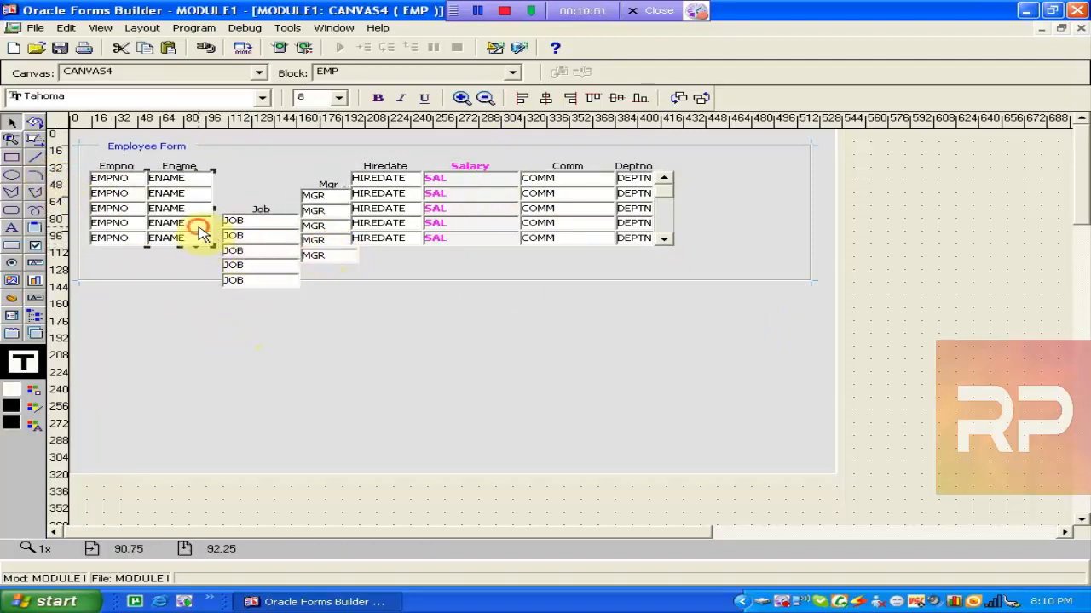
left_click(256, 250, "shift")
left_click(315, 232, "shift")
left_click(373, 224, "shift")
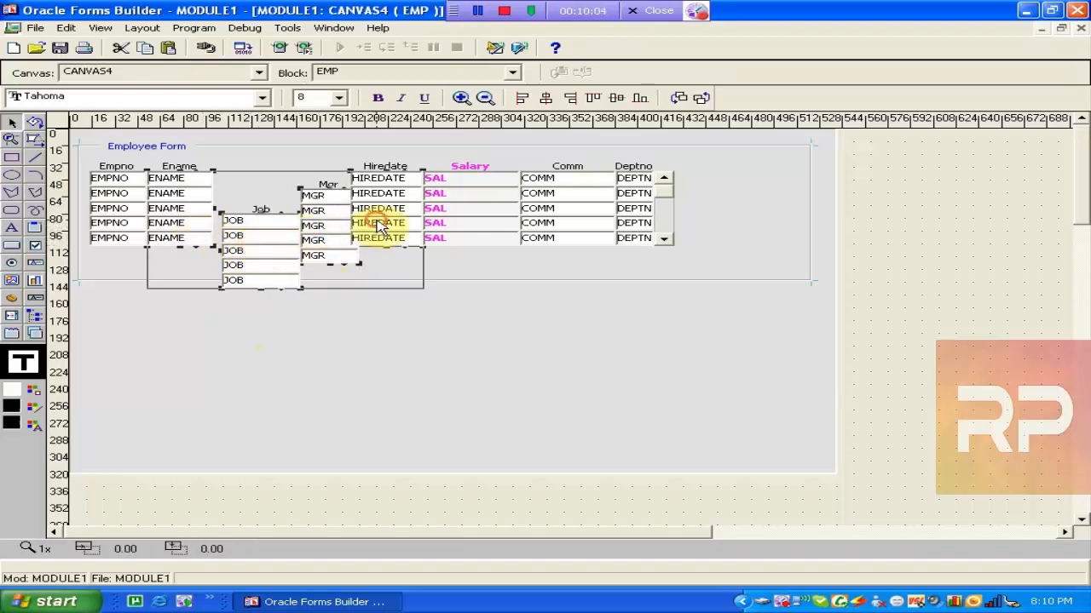
left_click(640, 99)
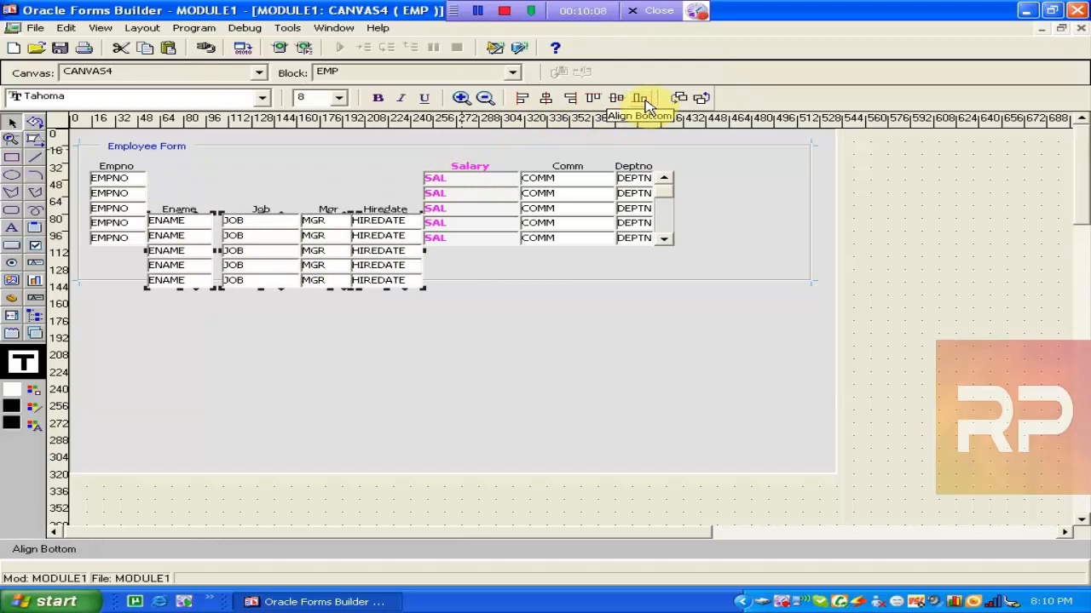
key("ctrl+z")
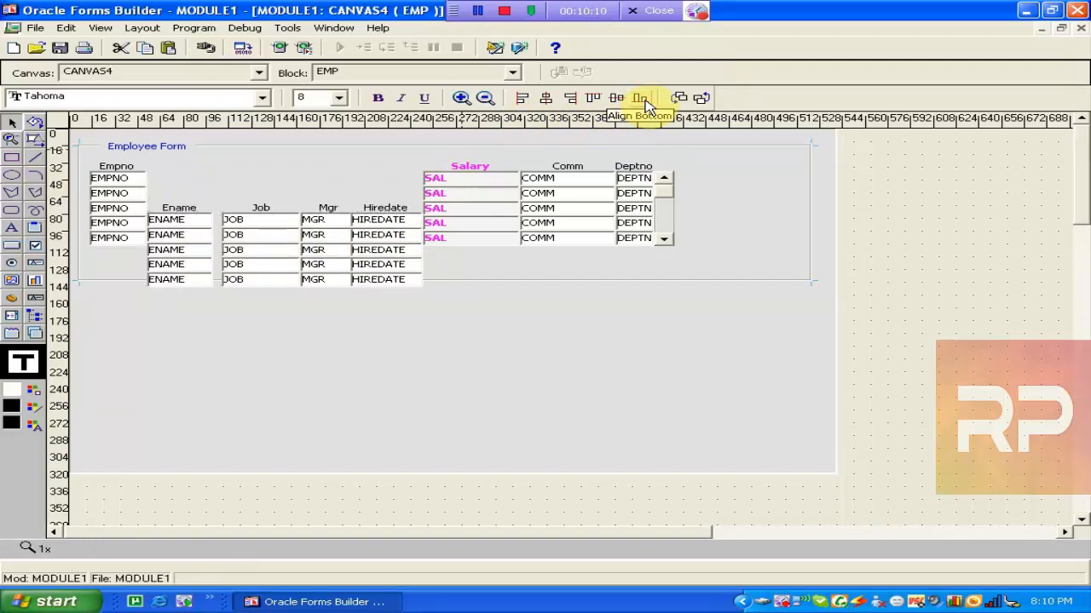
key("Up")
key("Up")
key("Up")
key("Up")
key("Up")
key("Up")
key("Up")
key("Up")
key("Up")
key("Up")
key("Up")
key("Up")
key("Up")
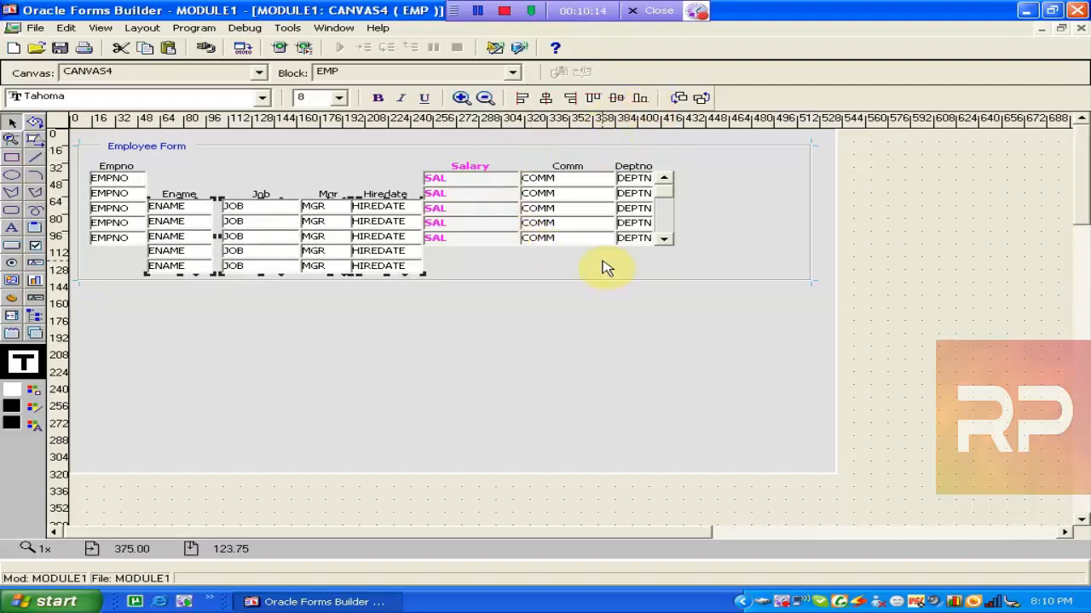
Select all eight columns, Empno through Deptno, and align them on their tops.
left_click_drag(724, 316, 345, 166)
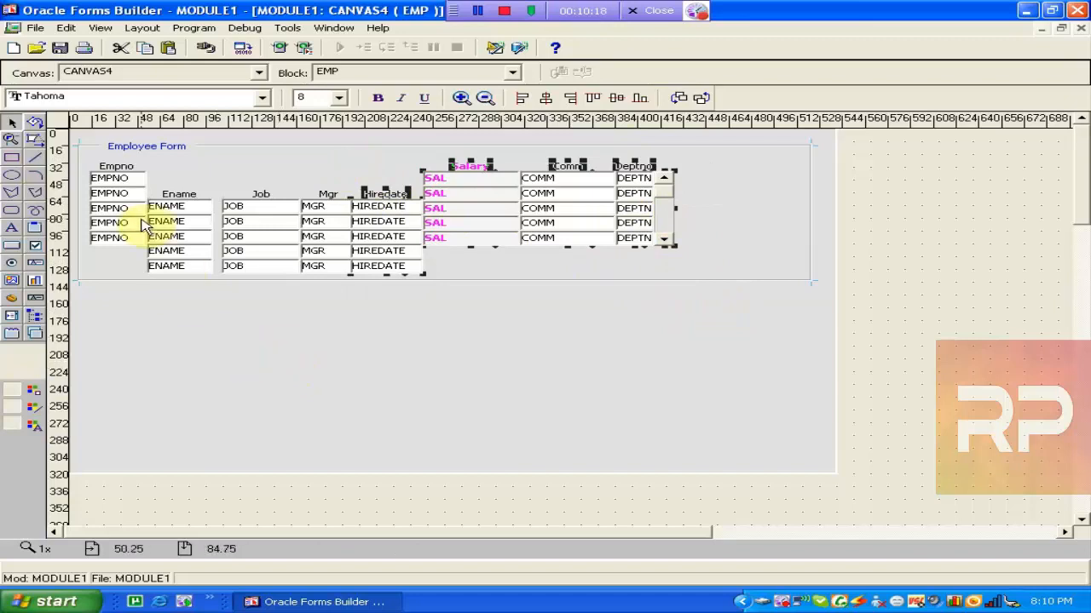
left_click(110, 208)
left_click(194, 267, "shift")
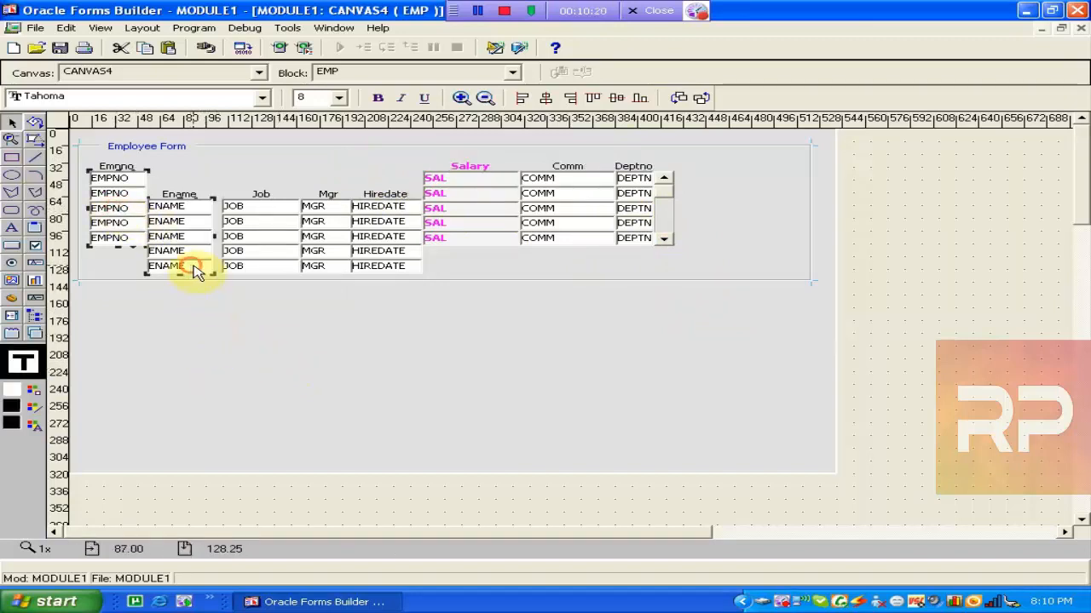
left_click(250, 255, "shift")
left_click(322, 257, "shift")
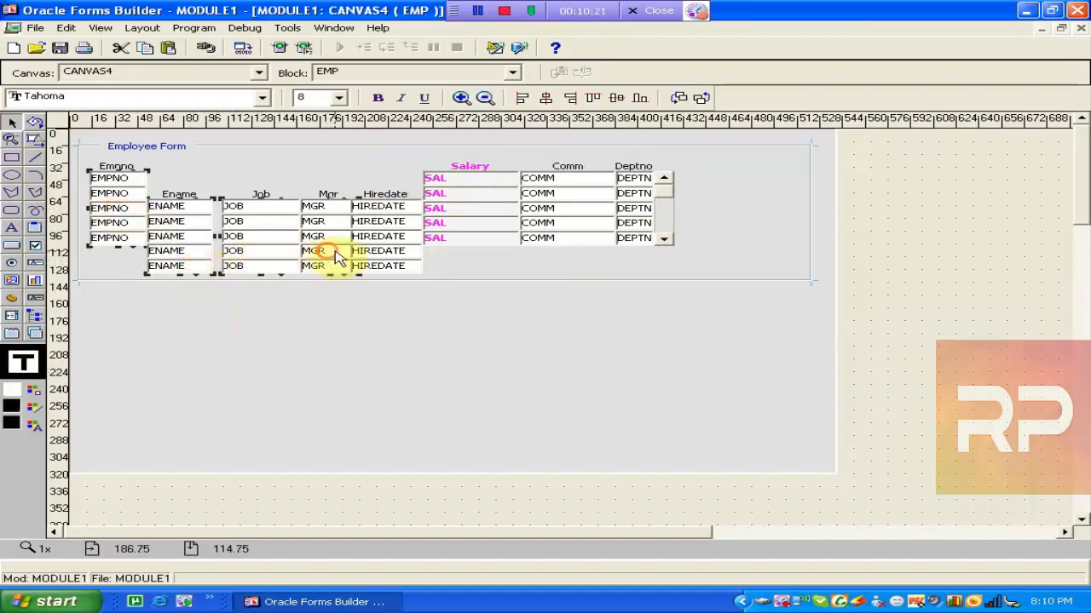
left_click(385, 256, "shift")
left_click(463, 227, "shift")
left_click(567, 220, "shift")
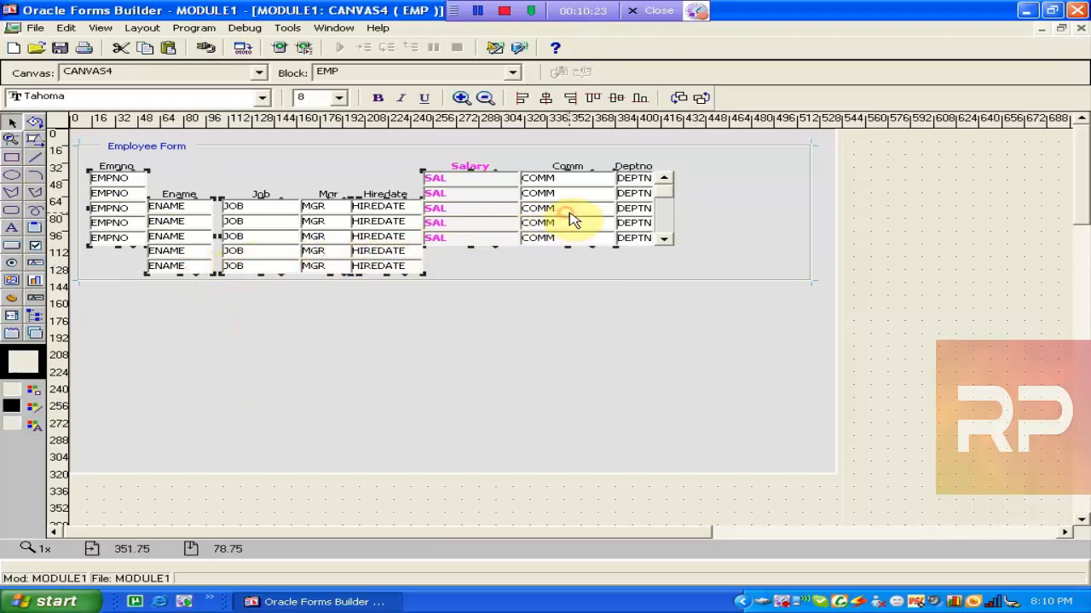
left_click(645, 219, "shift")
left_click(594, 98)
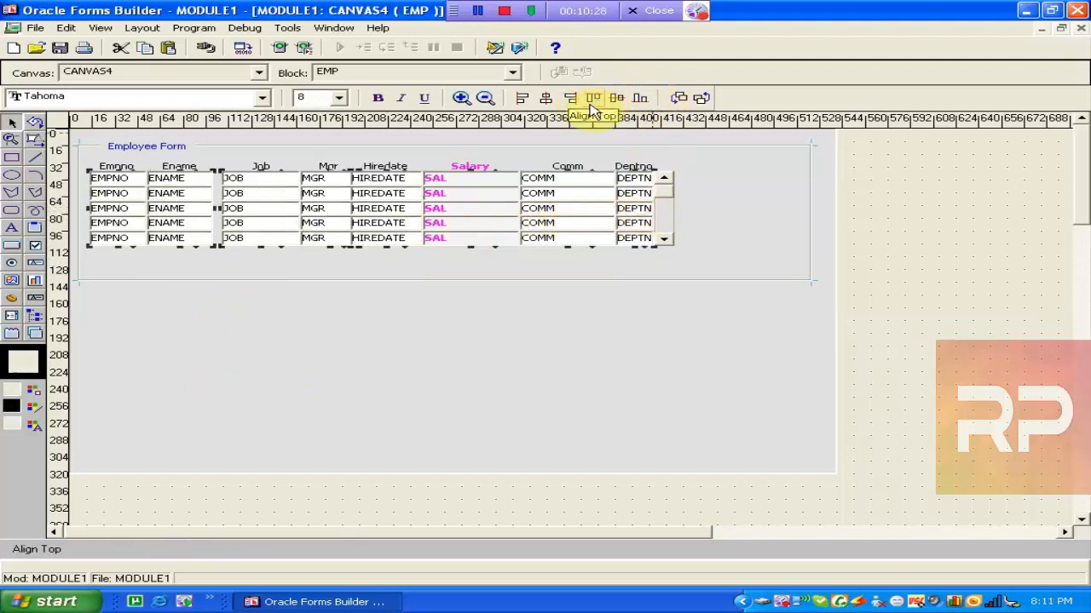
left_click(438, 316)
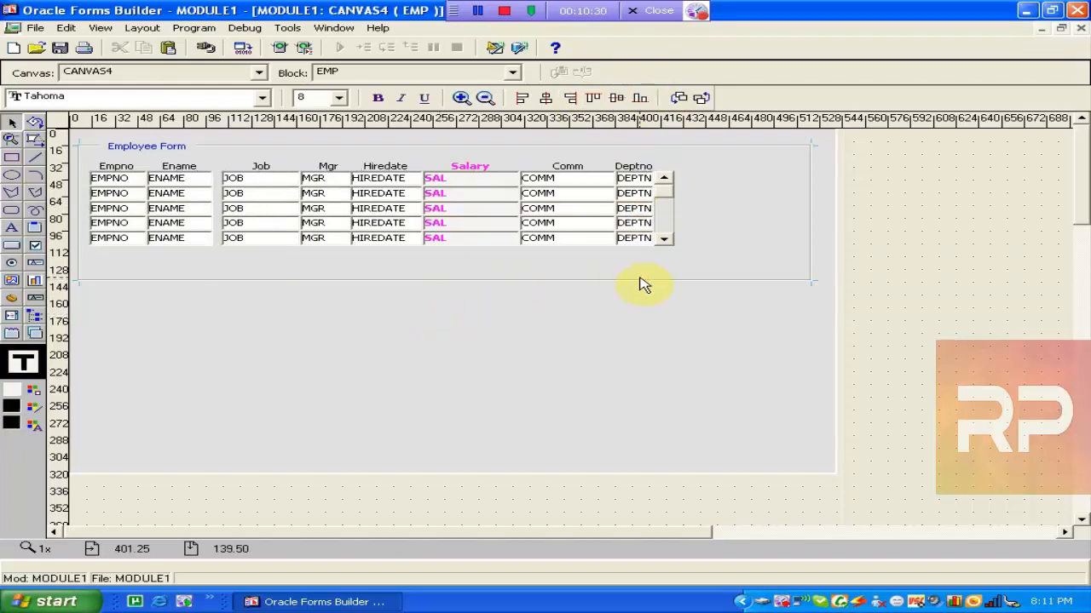
left_click(638, 281)
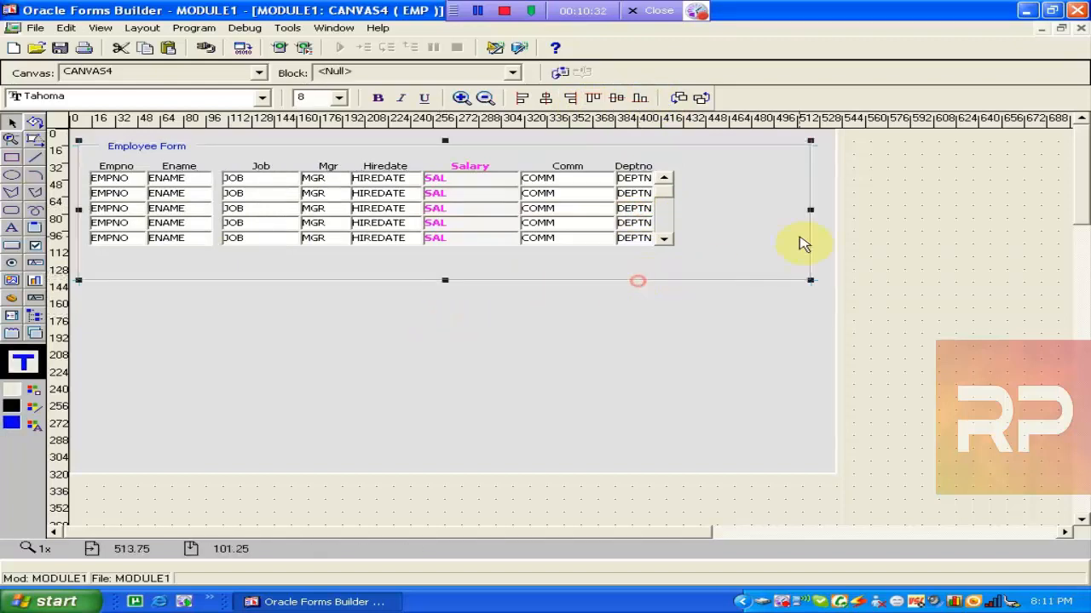
Narrow the Employee Form frame from the right, switch between windows, and close the layout editor.
left_click_drag(810, 211, 746, 217)
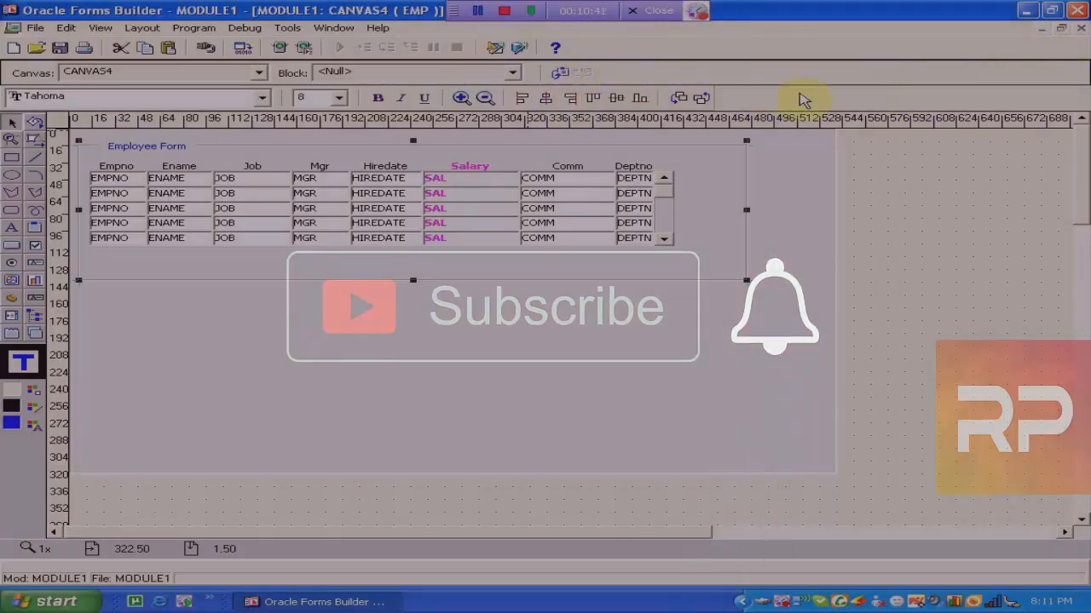
left_click(334, 27)
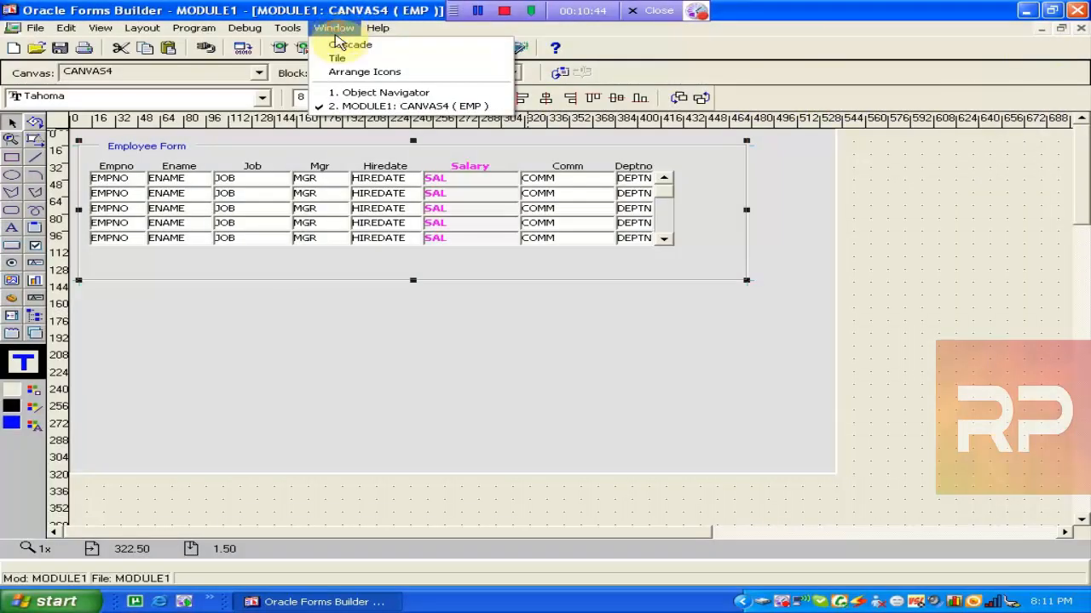
left_click(353, 94)
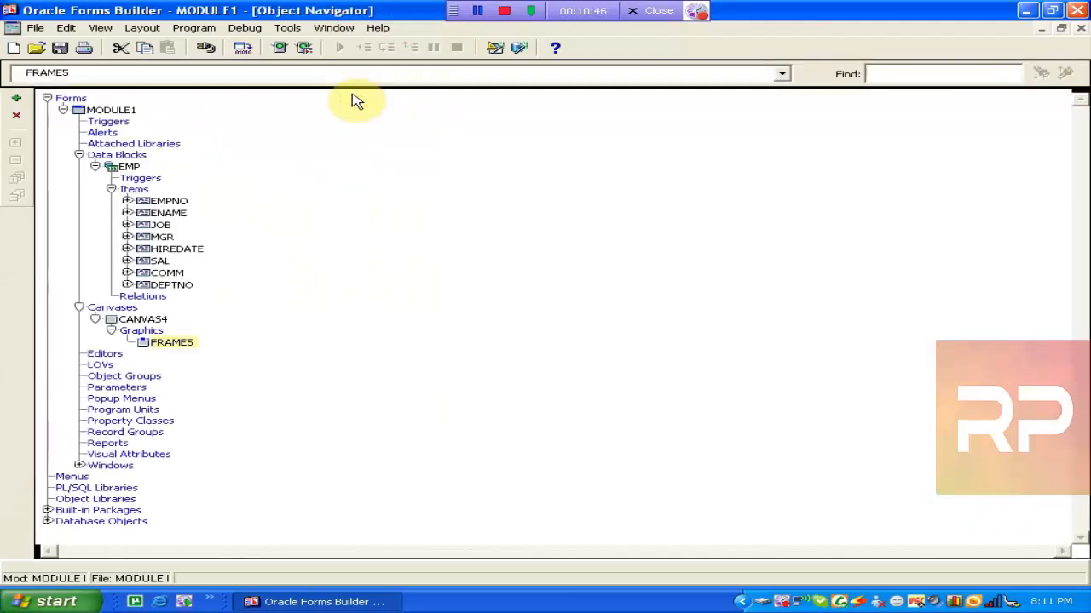
left_click(334, 28)
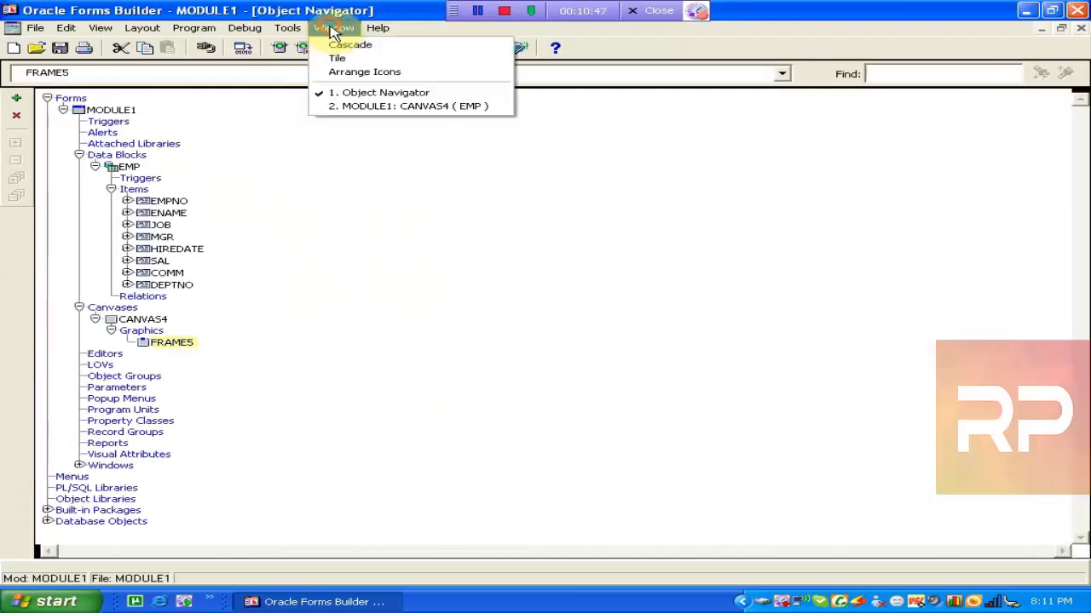
left_click(372, 106)
left_click(332, 34)
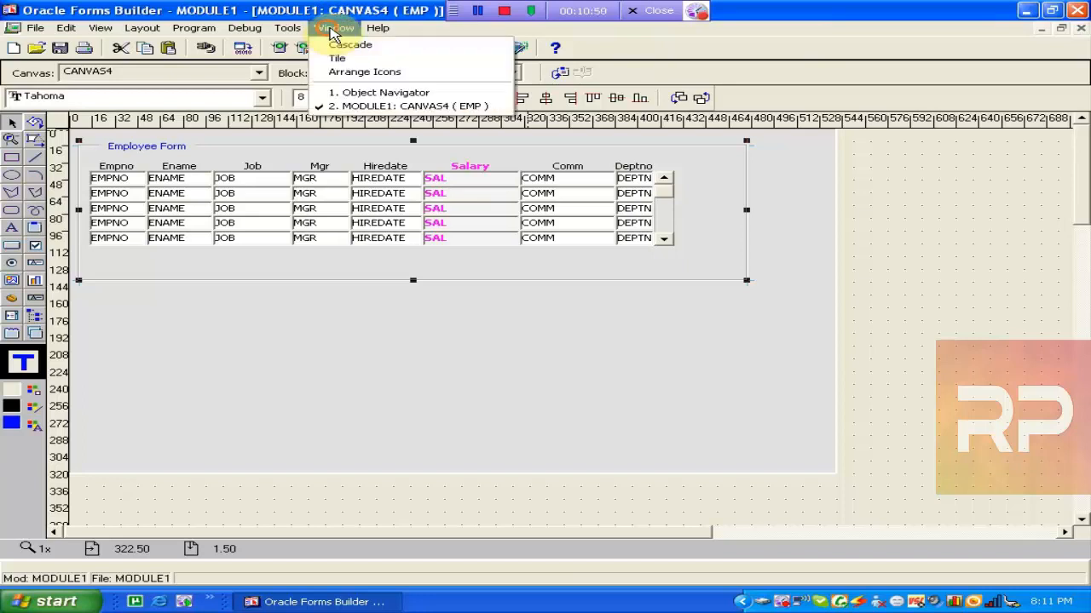
left_click(801, 60)
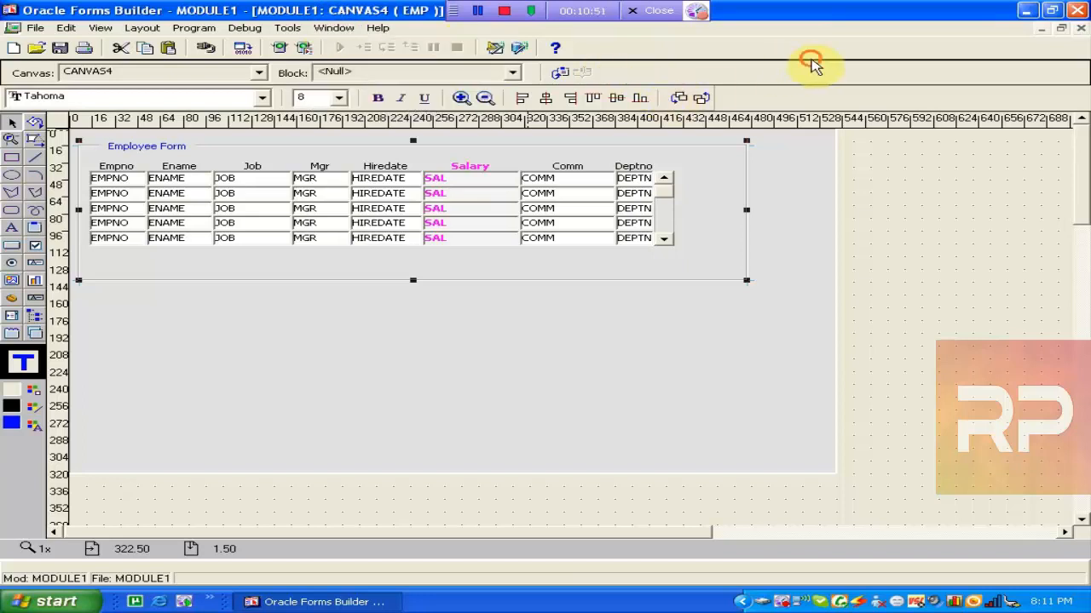
left_click(1080, 28)
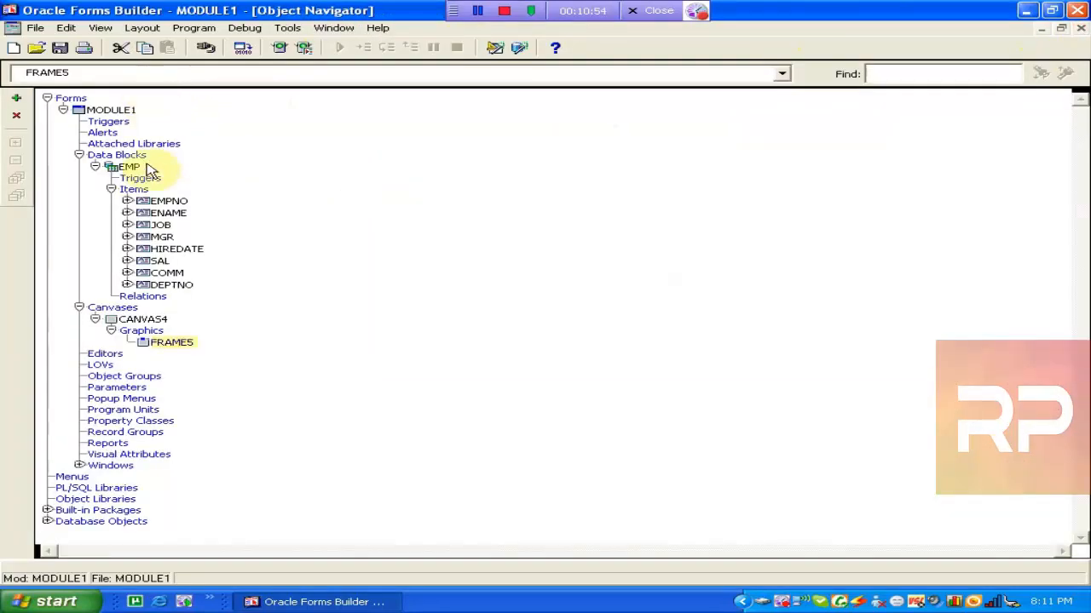
Select CANVAS4, MODULE1 and the EMP block in the Object Navigator and review EMP's properties.
left_click(324, 31)
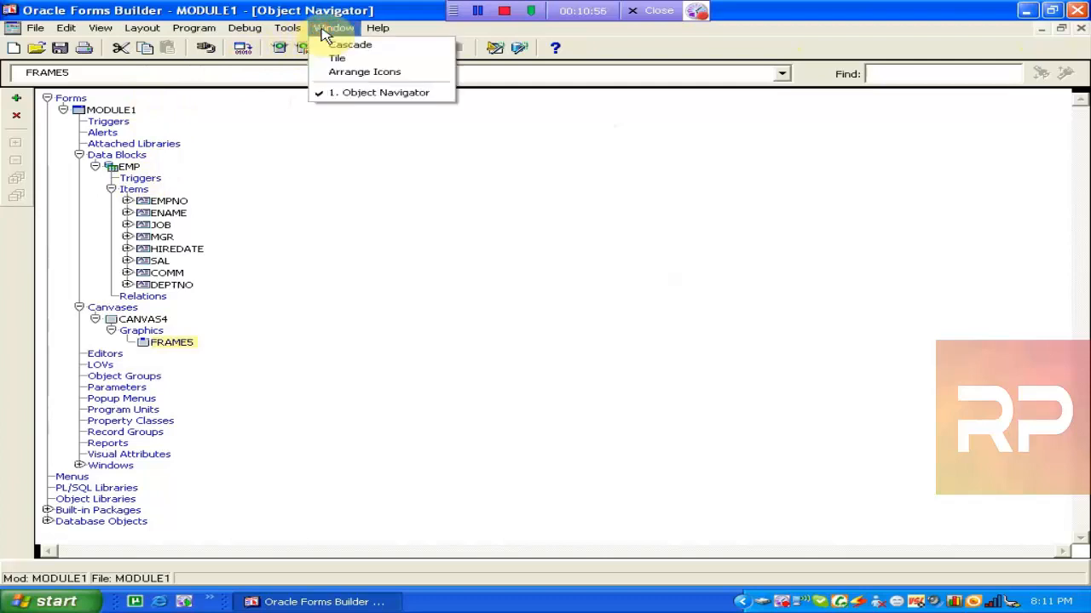
left_click(111, 323)
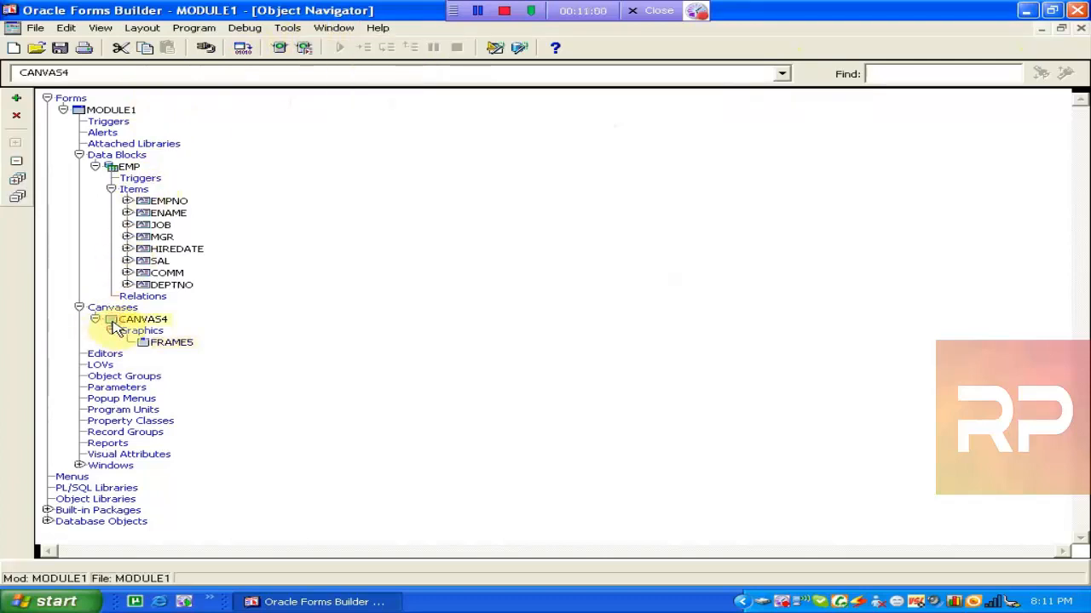
left_click(86, 112)
left_click(113, 170)
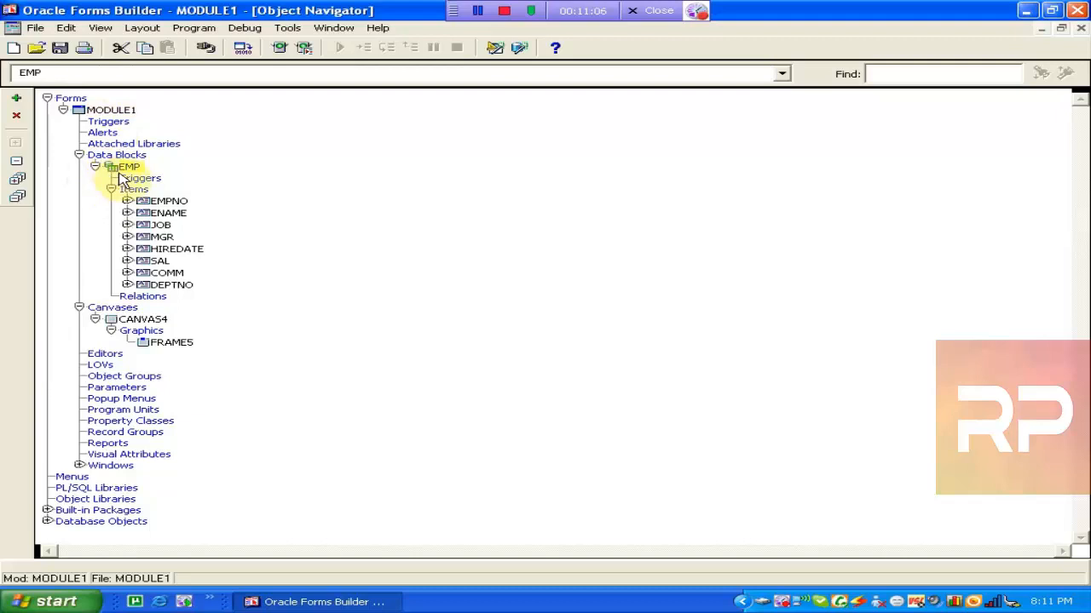
double_click(117, 173)
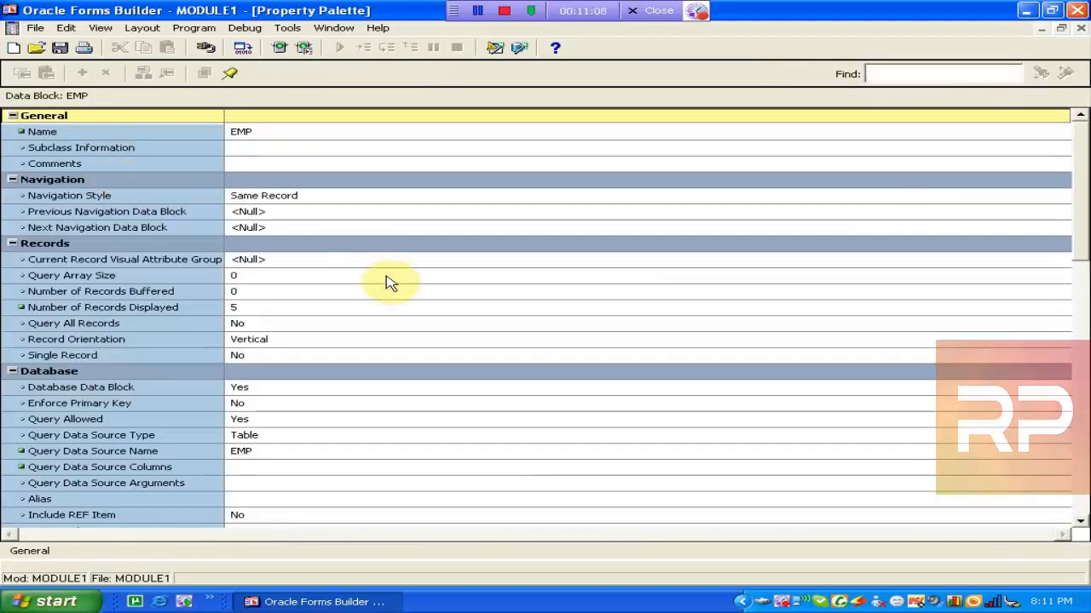
left_click(1080, 29)
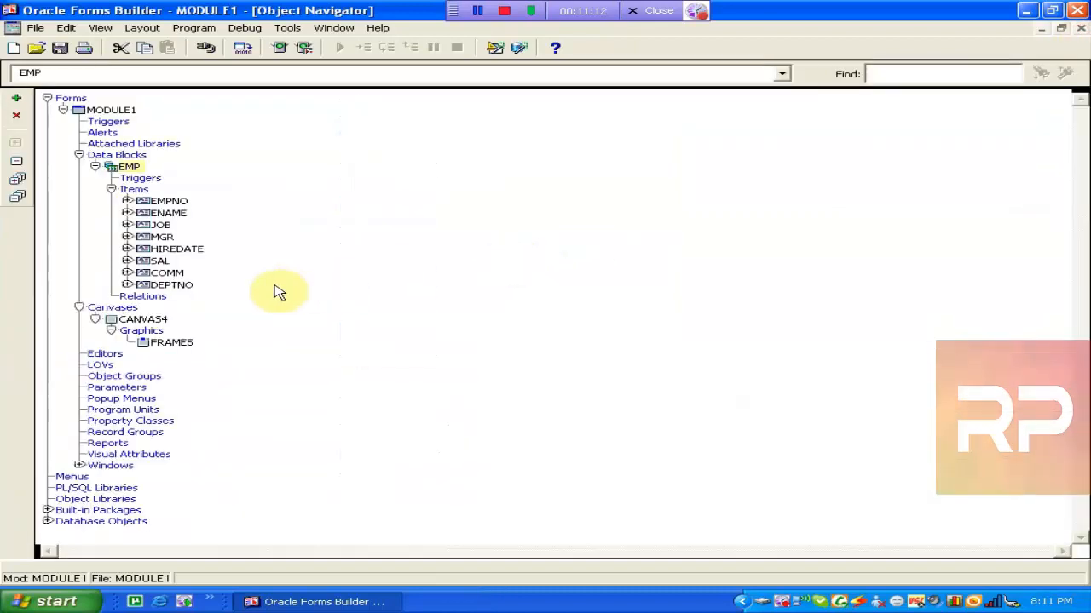
Reopen and close the CANVAS4 layout, collapse MODULE1, and bring up the Save As dialog.
double_click(143, 318)
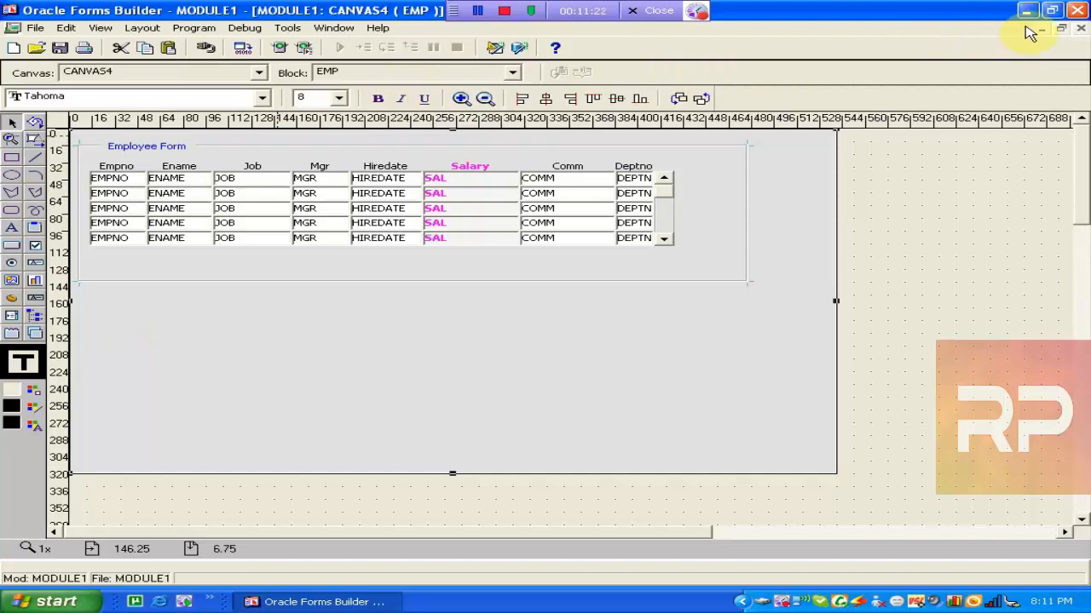
left_click(1080, 28)
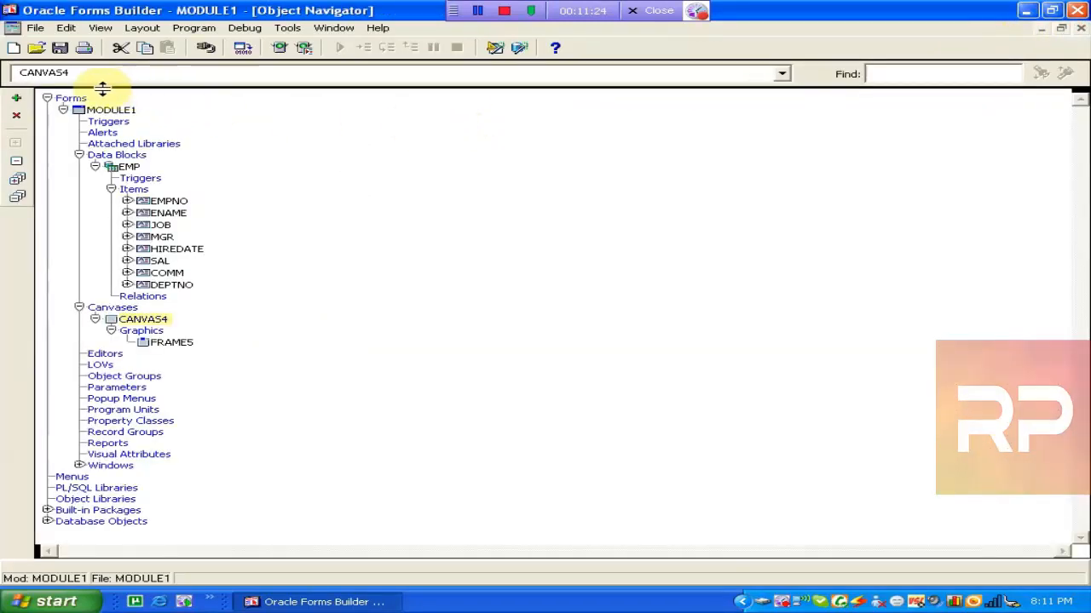
left_click(63, 110)
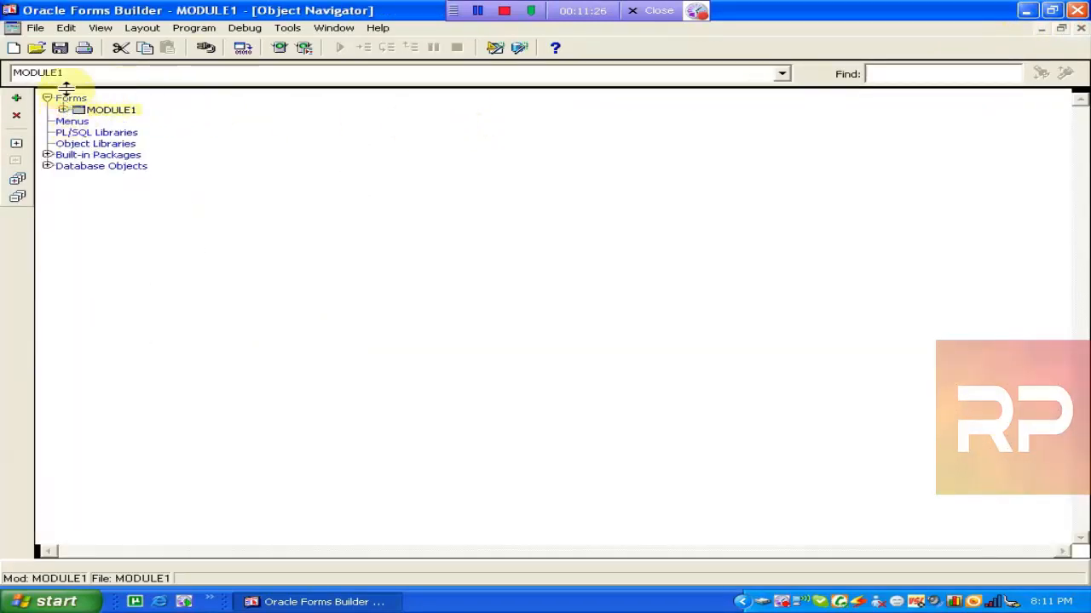
left_click(59, 48)
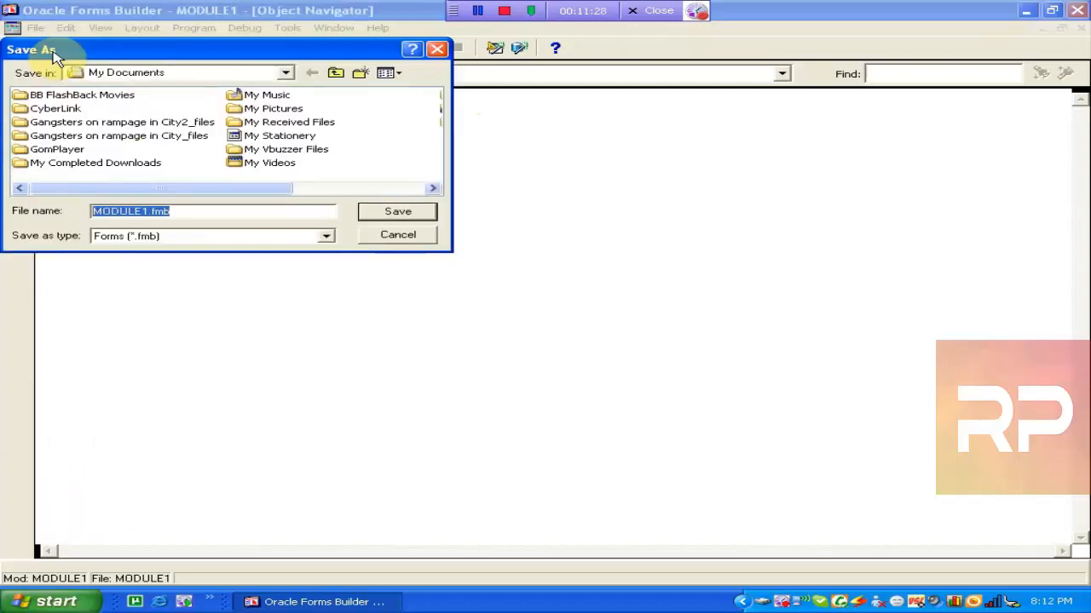
Save the form as emp.fmb in F:\form with Forms (*.fmb) as the file type.
left_click_drag(97, 49, 208, 125)
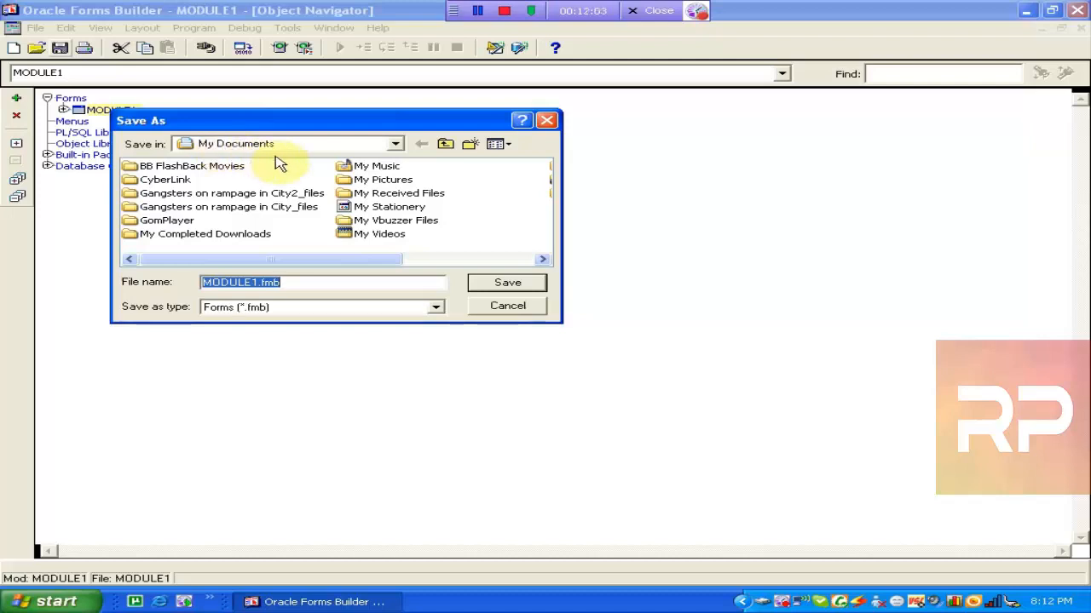
left_click(397, 146)
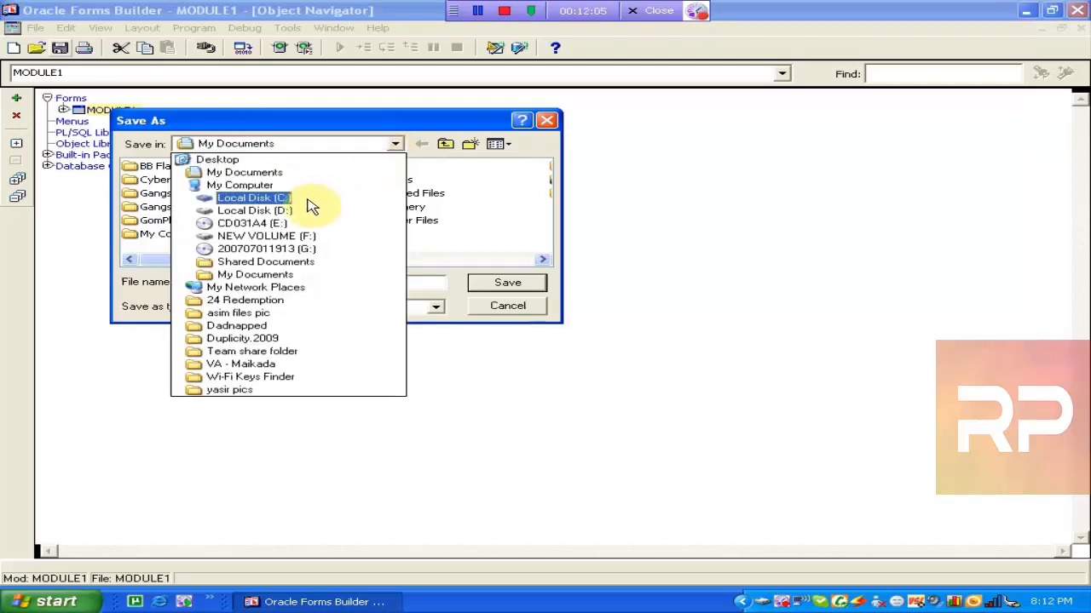
left_click(266, 236)
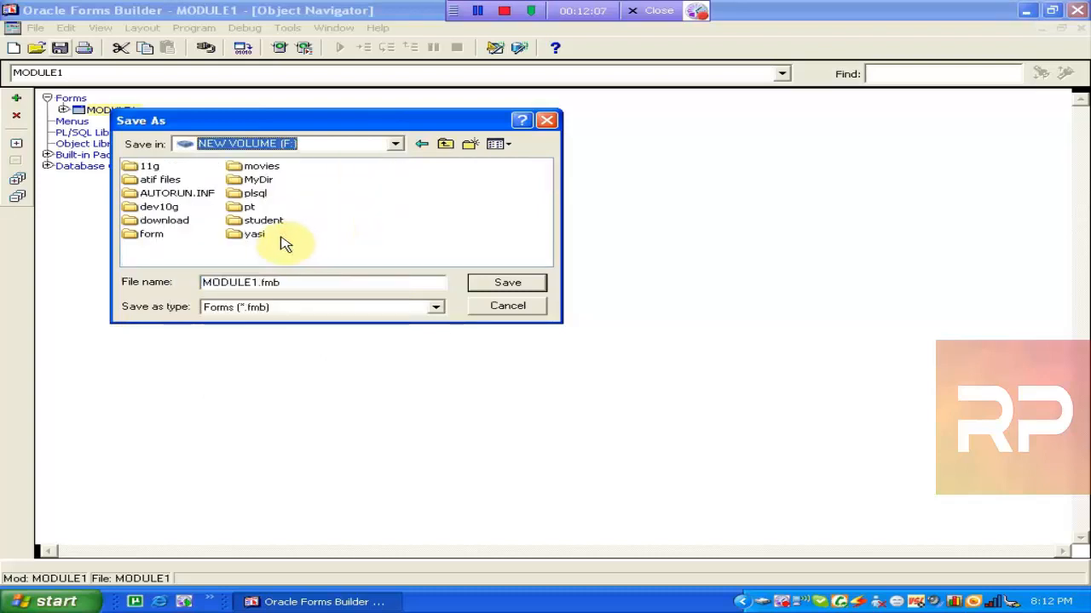
double_click(147, 241)
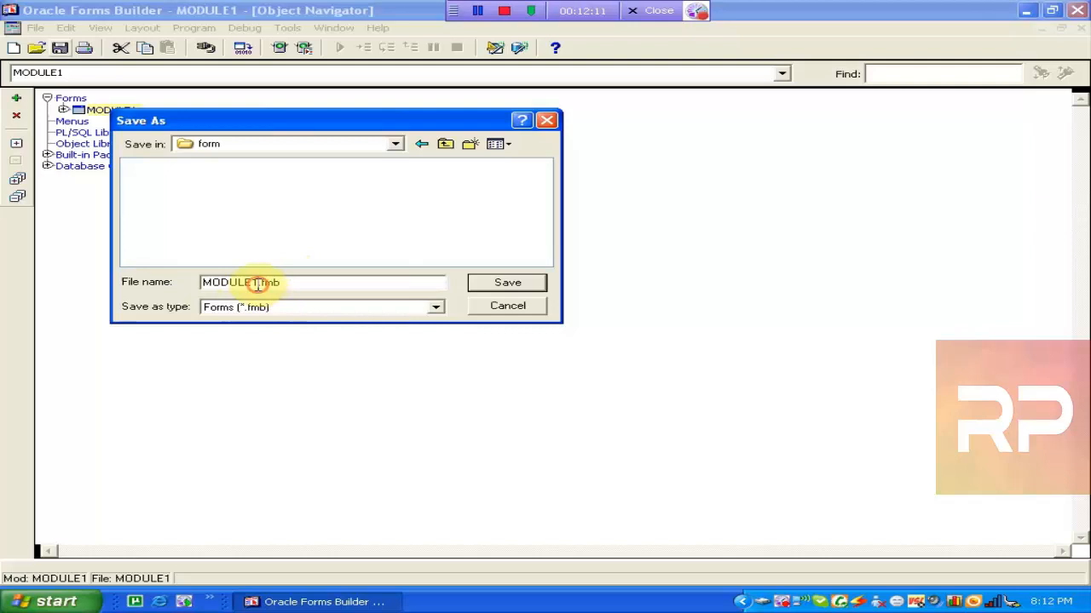
left_click_drag(258, 284, 159, 285)
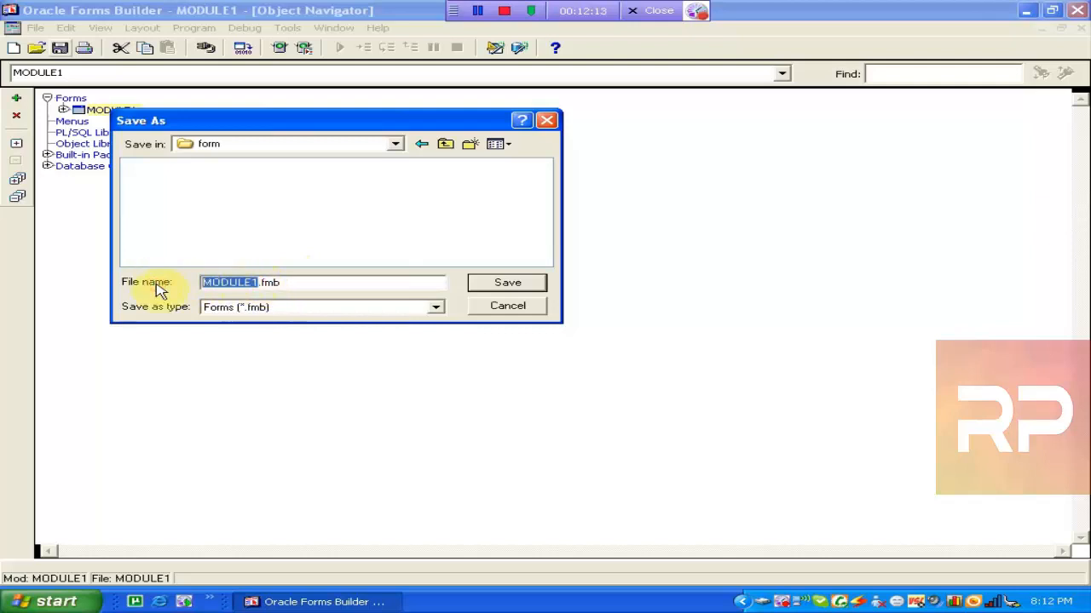
type("emp")
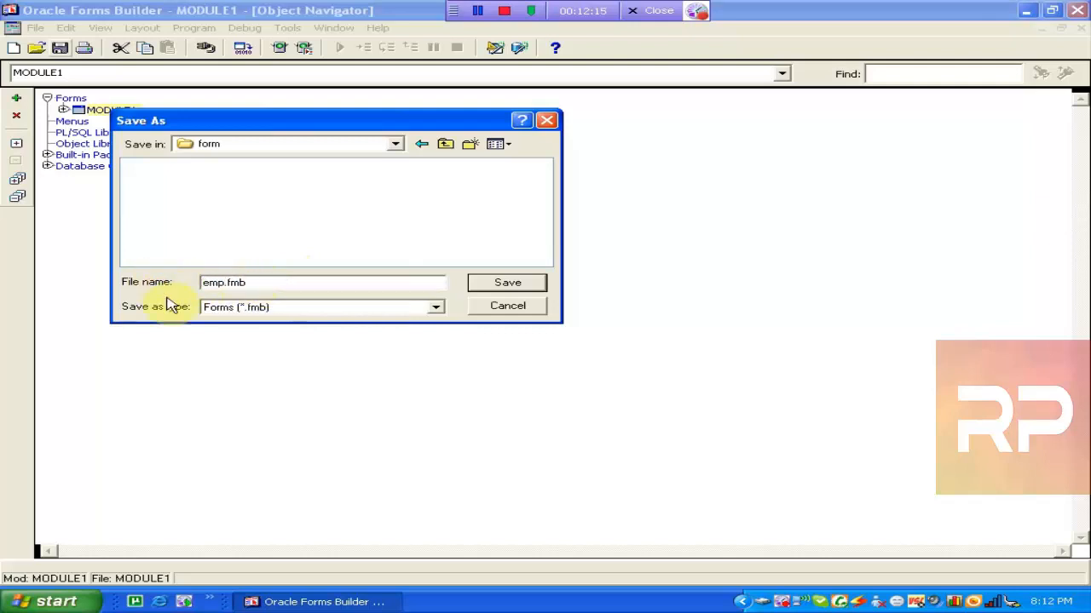
left_click(289, 310)
left_click(292, 312)
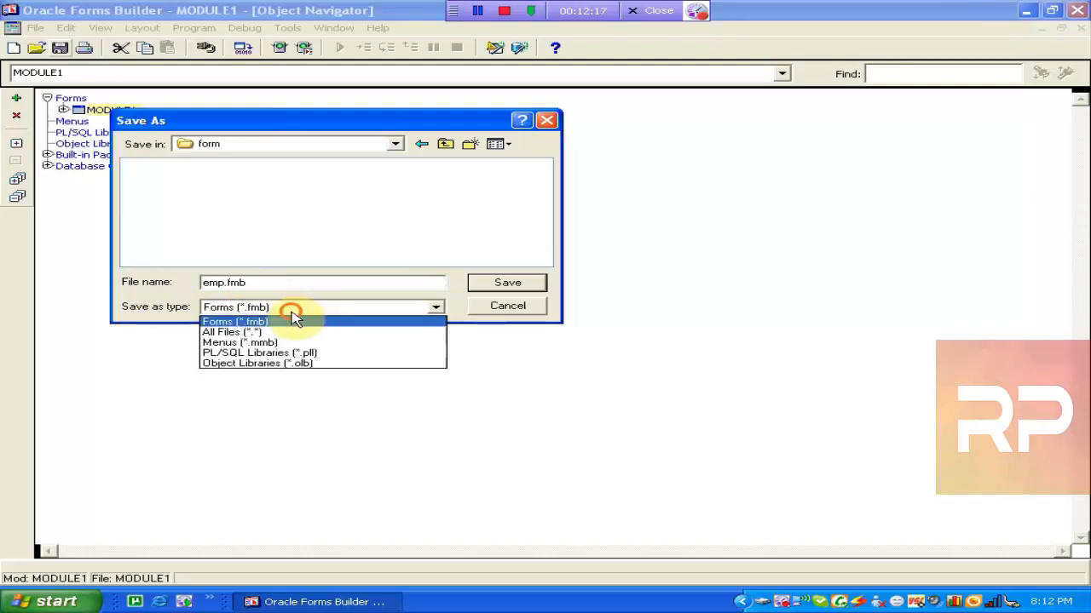
left_click(292, 321)
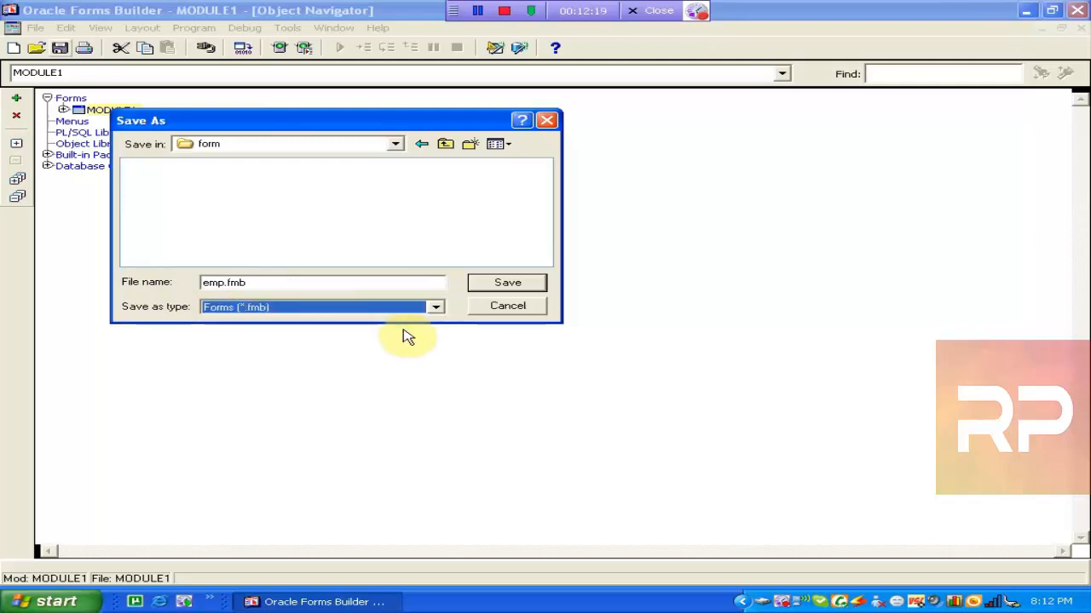
left_click(505, 285)
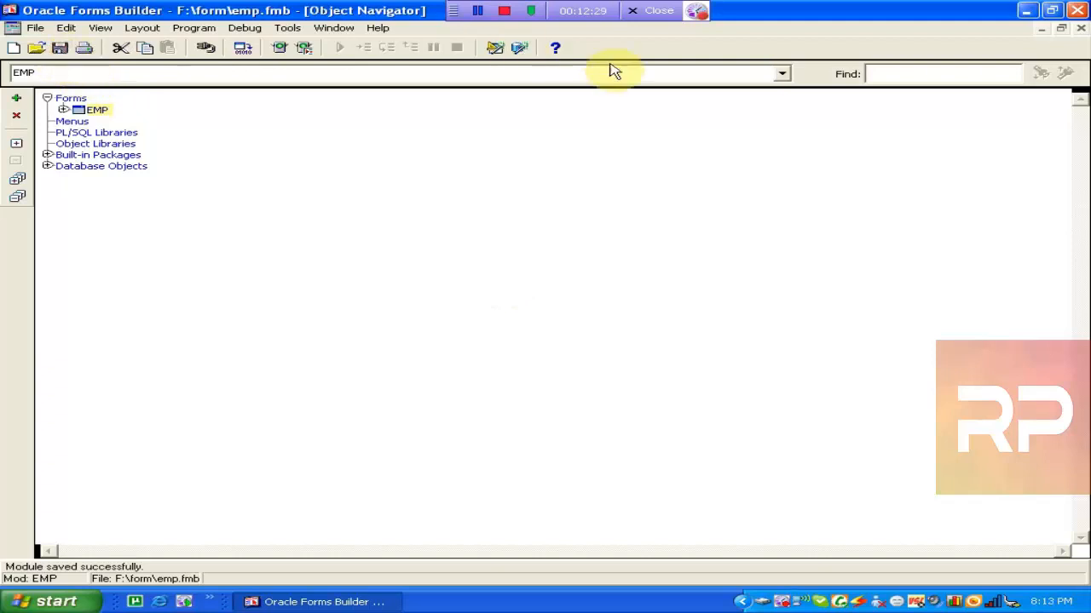
Quit and relaunch Forms Builder, then open the existing emp.fmb form.
left_click(1078, 26)
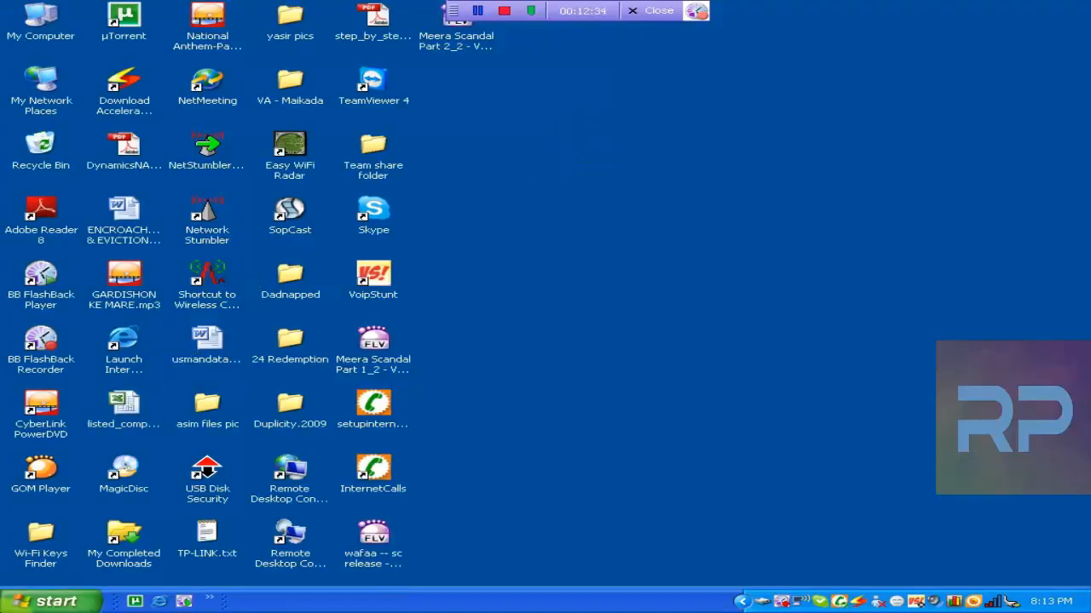
left_click(46, 602)
left_click(141, 443)
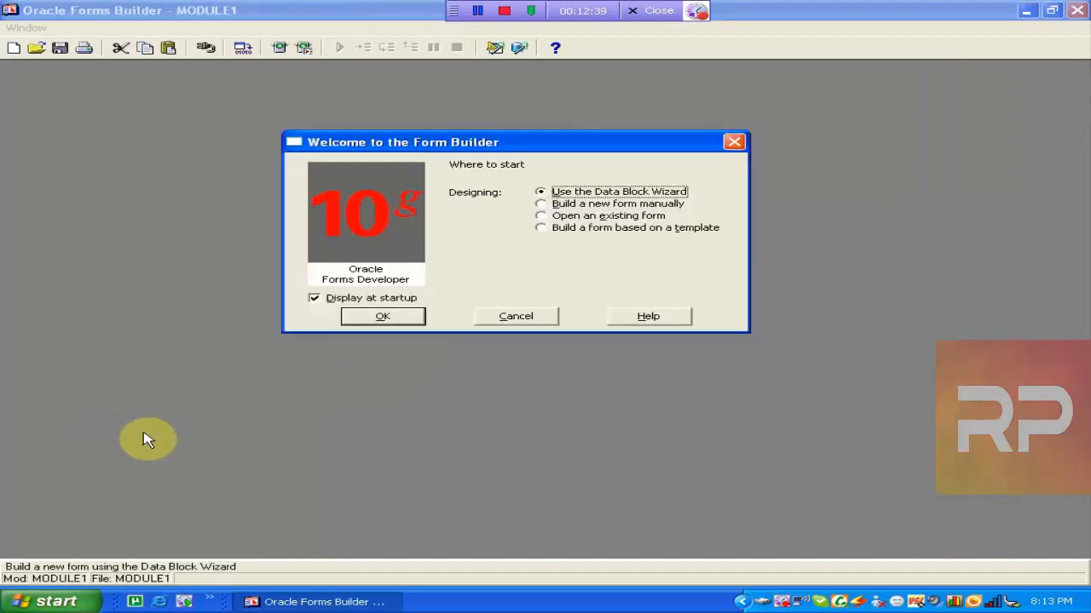
left_click(568, 217)
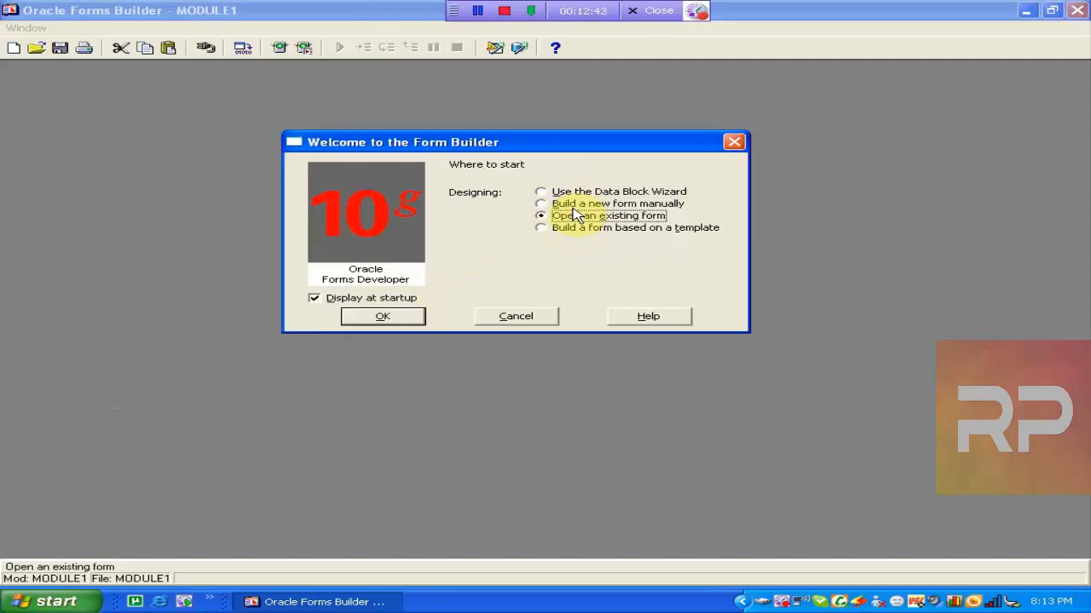
left_click(414, 318)
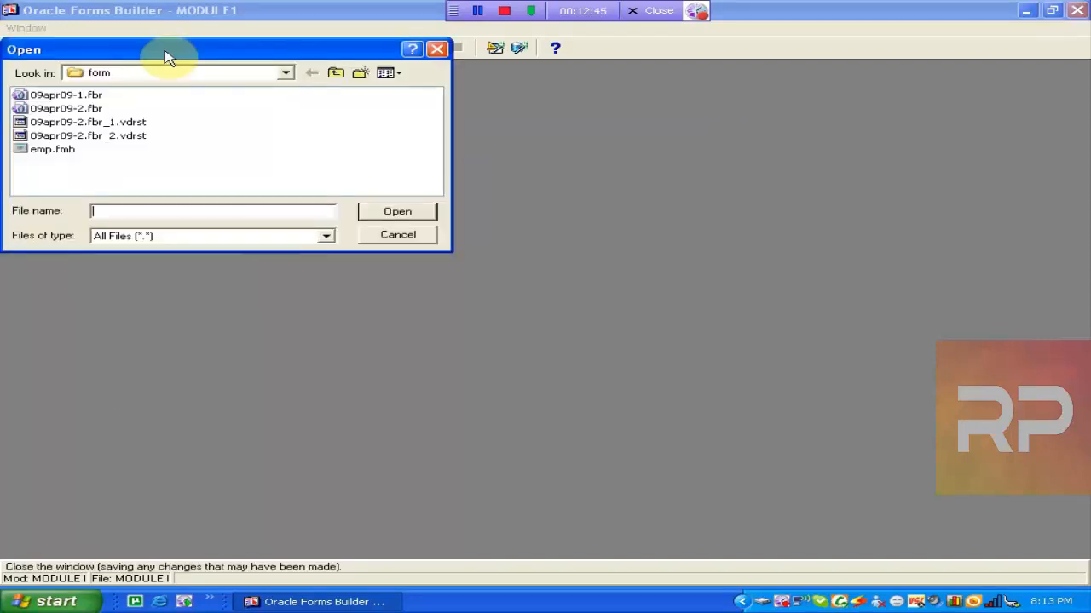
double_click(47, 149)
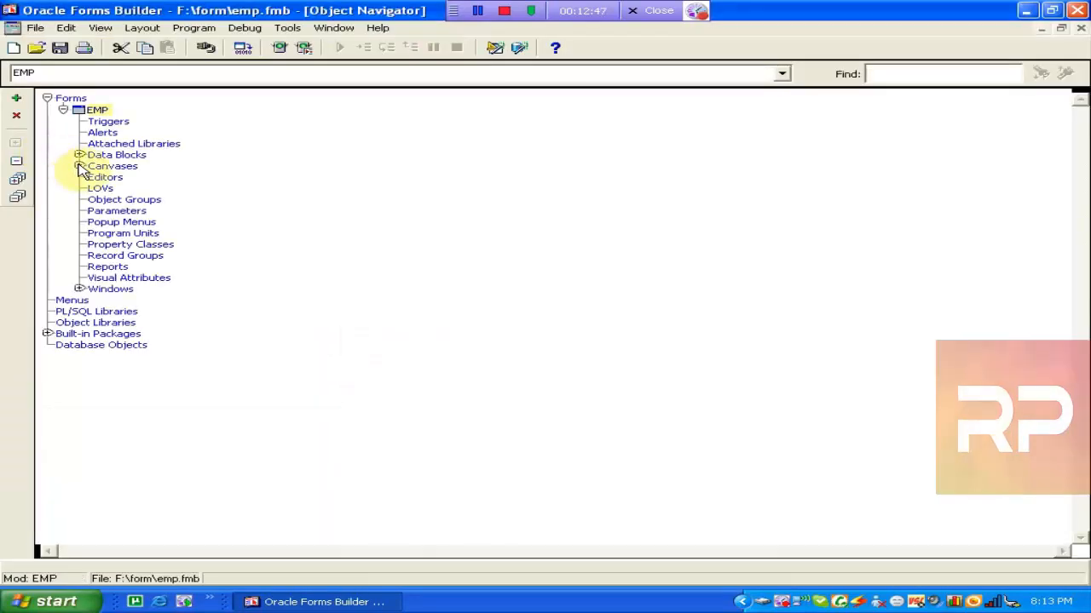
Review emp.fmb's CANVAS4 layout, then close the form and quit Forms Builder.
left_click(80, 166)
double_click(118, 177)
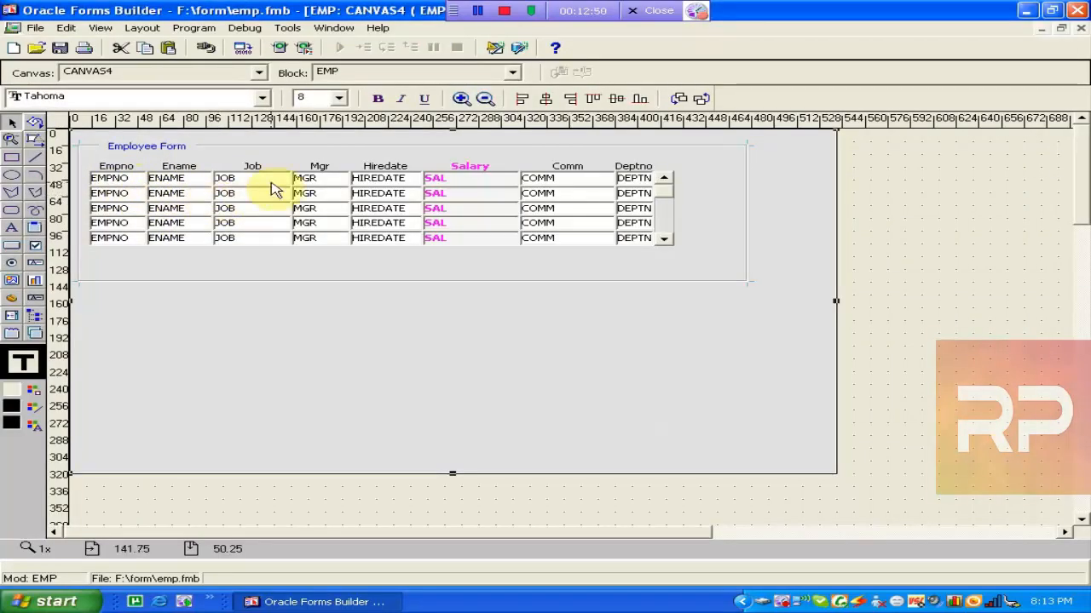
left_click(440, 205)
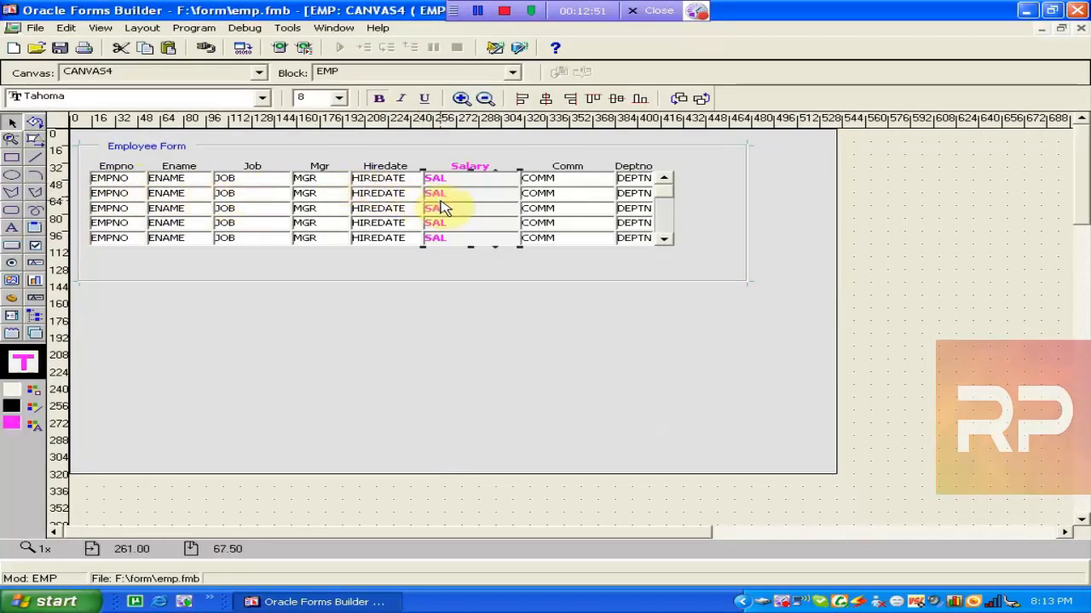
key("ctrl+w")
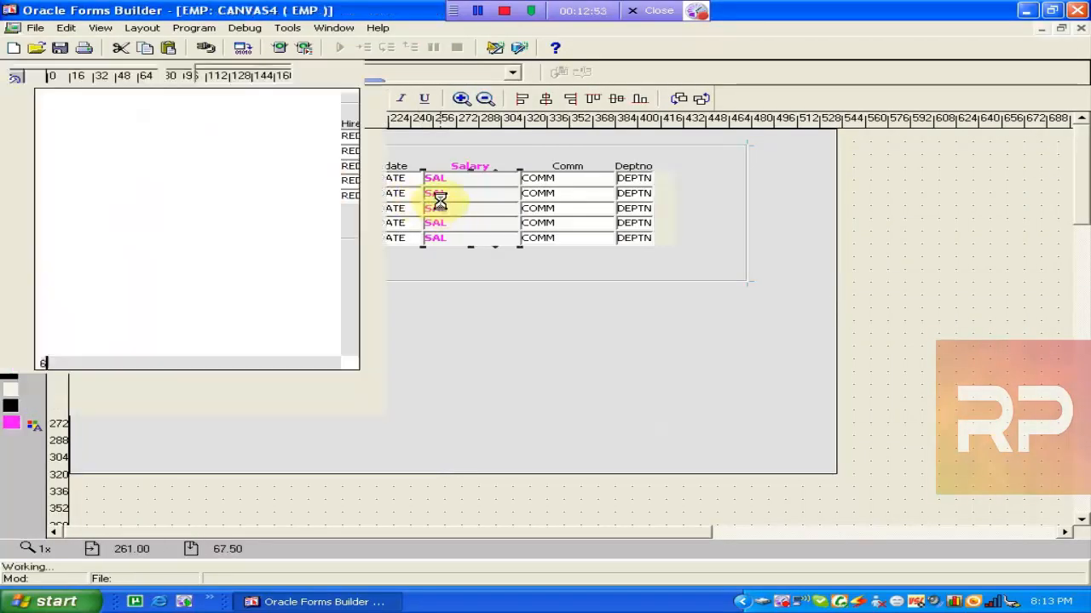
left_click(1077, 10)
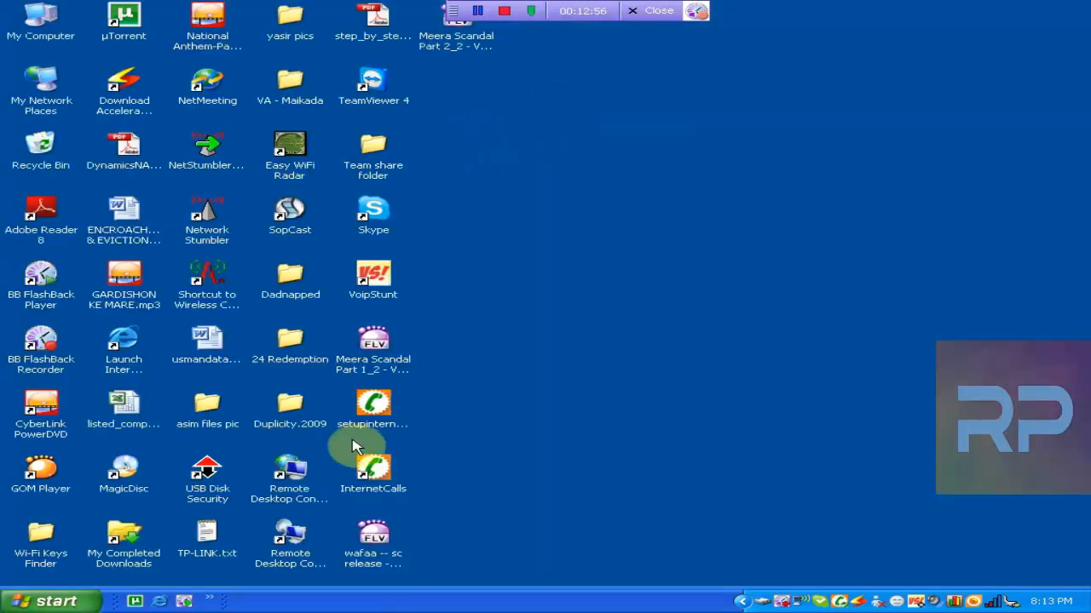
Relaunch Forms Builder, build a form from the emp.fmb template, and open its CANVAS4 layout.
left_click(50, 602)
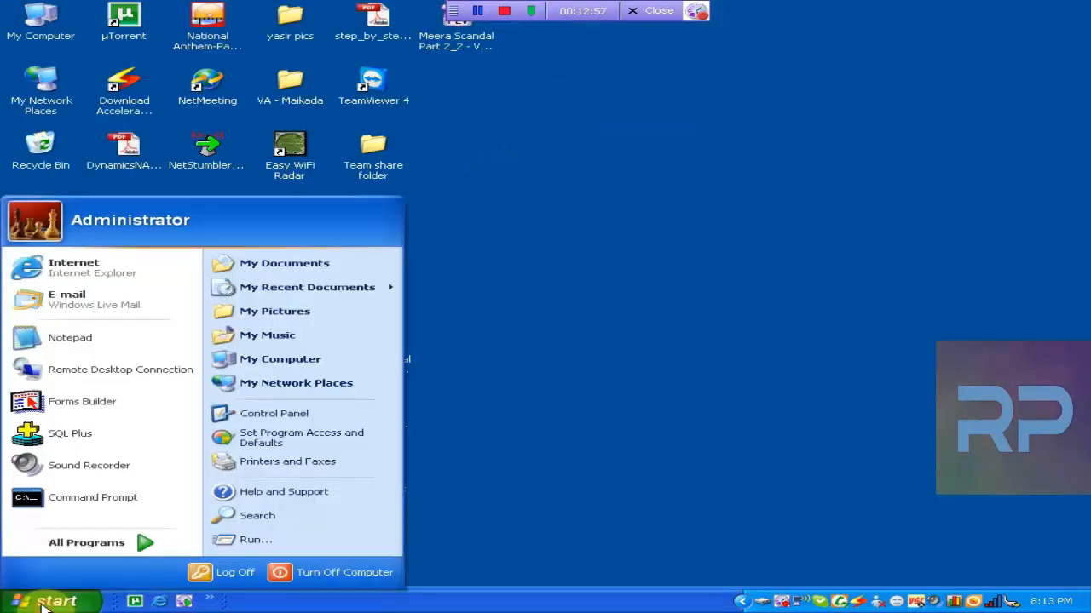
left_click(139, 412)
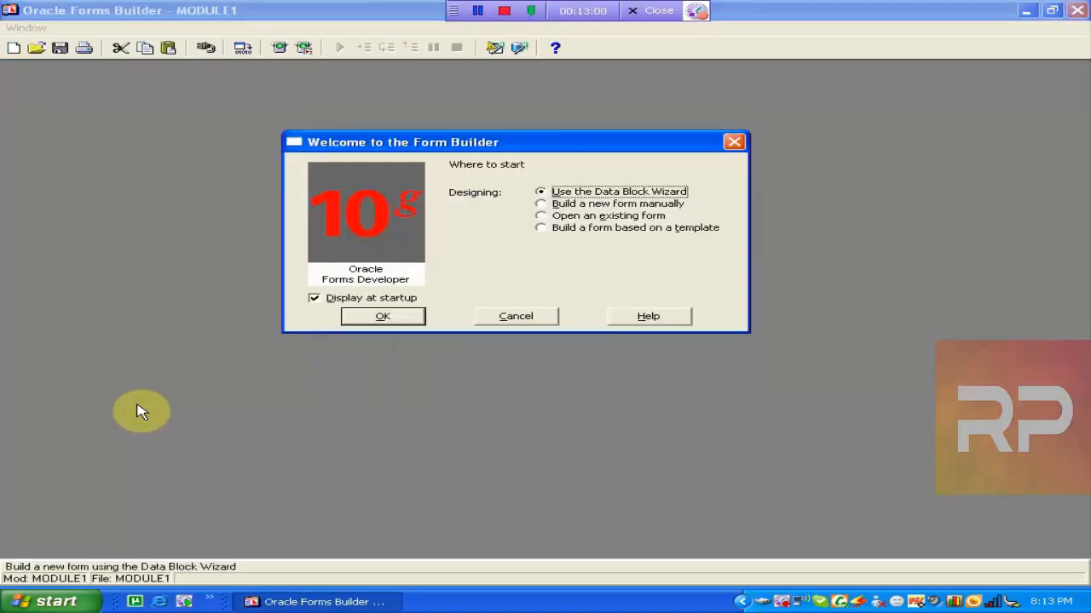
left_click(550, 229)
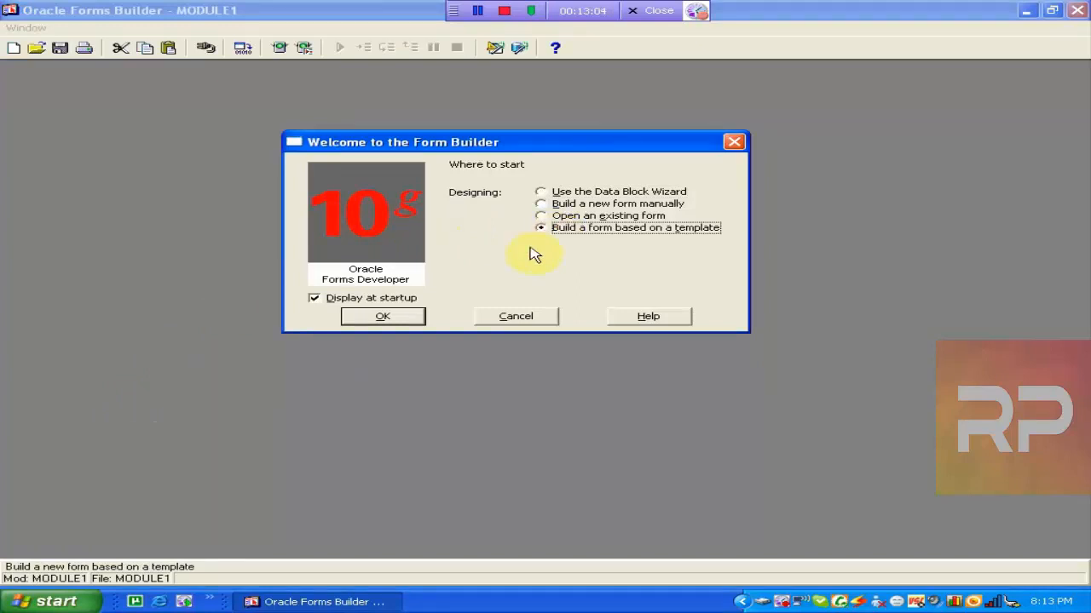
left_click(409, 318)
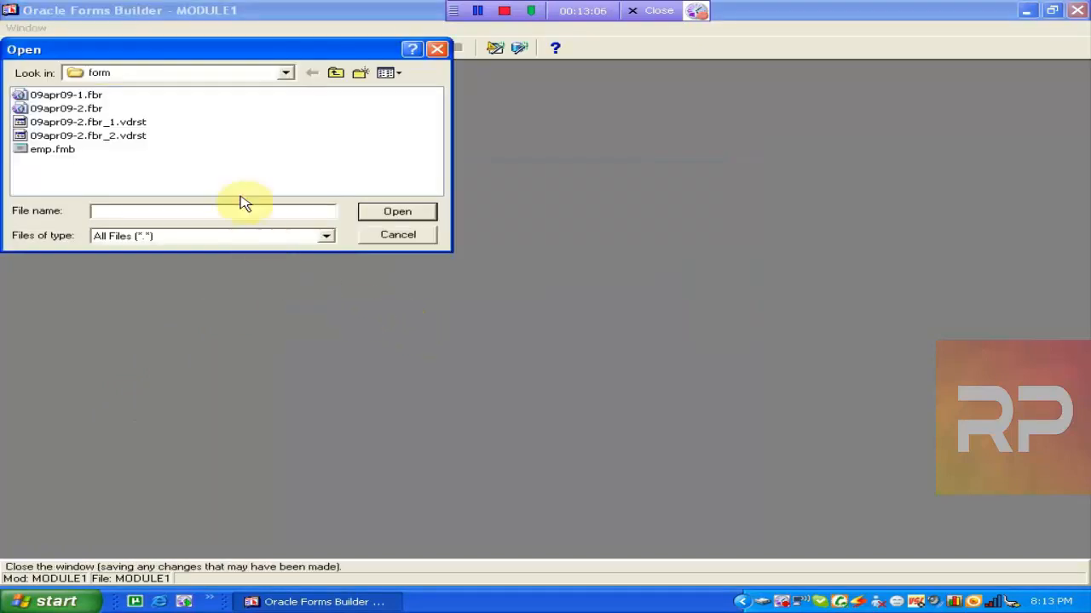
double_click(47, 153)
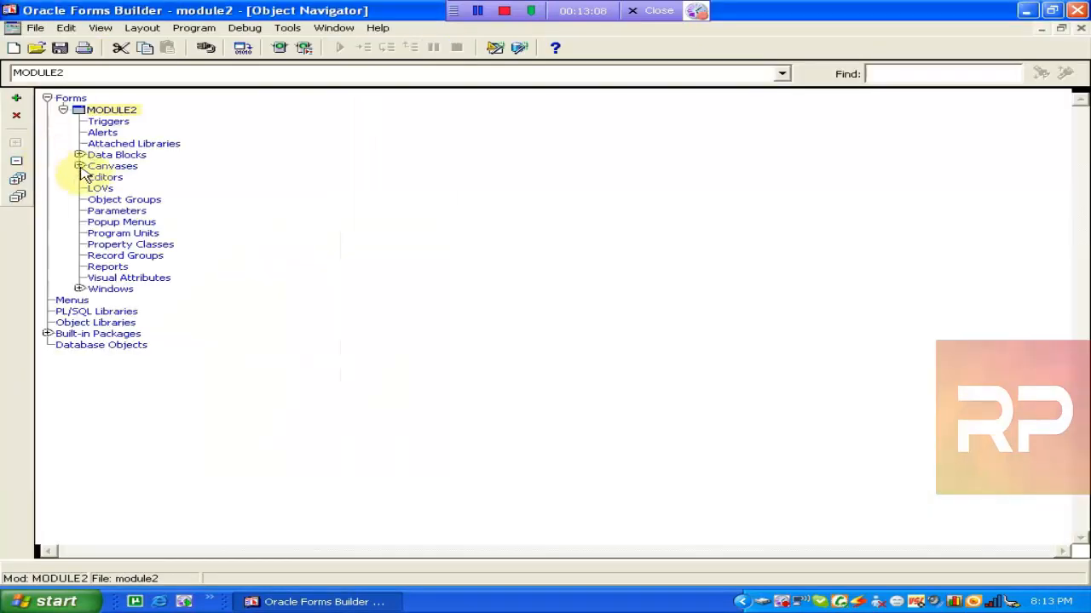
left_click(79, 165)
left_click(113, 182)
double_click(115, 185)
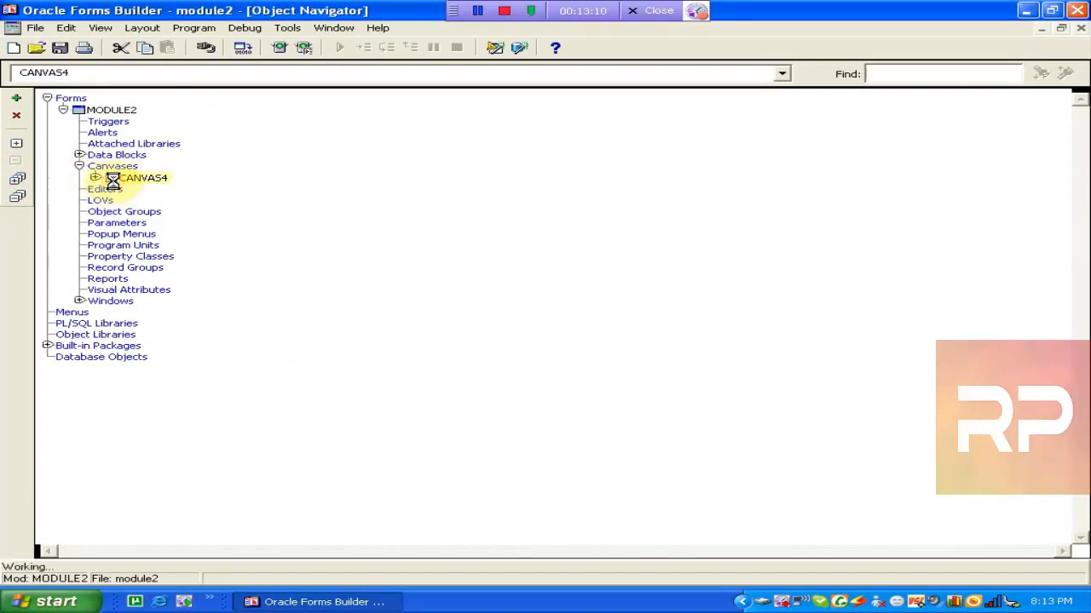
left_click(478, 168)
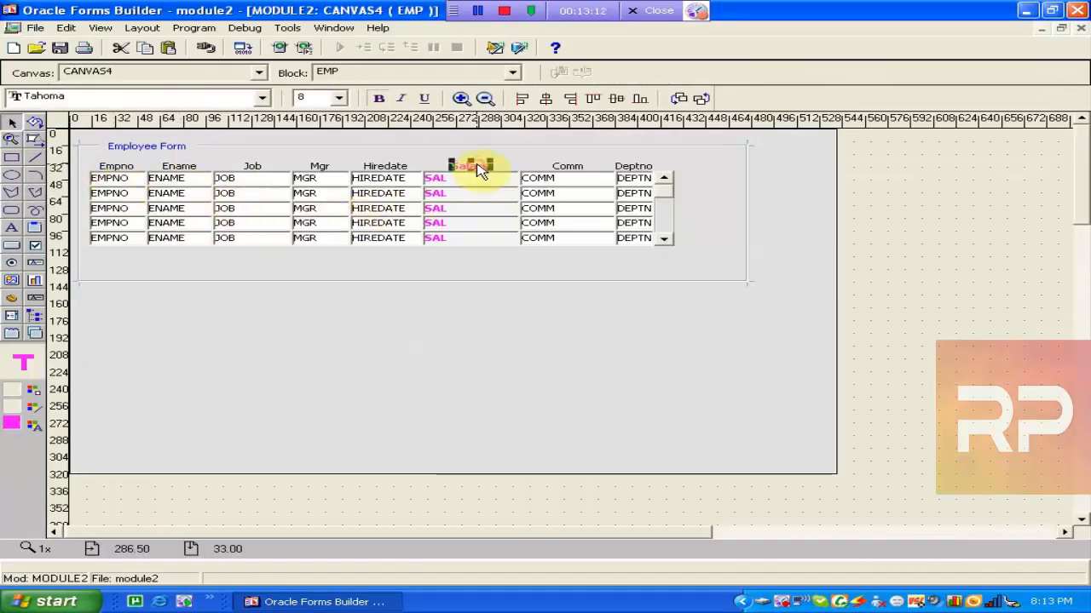
Make the Salary heading text red, then open Save As twice and cancel both times.
left_click(34, 433)
left_click(58, 443)
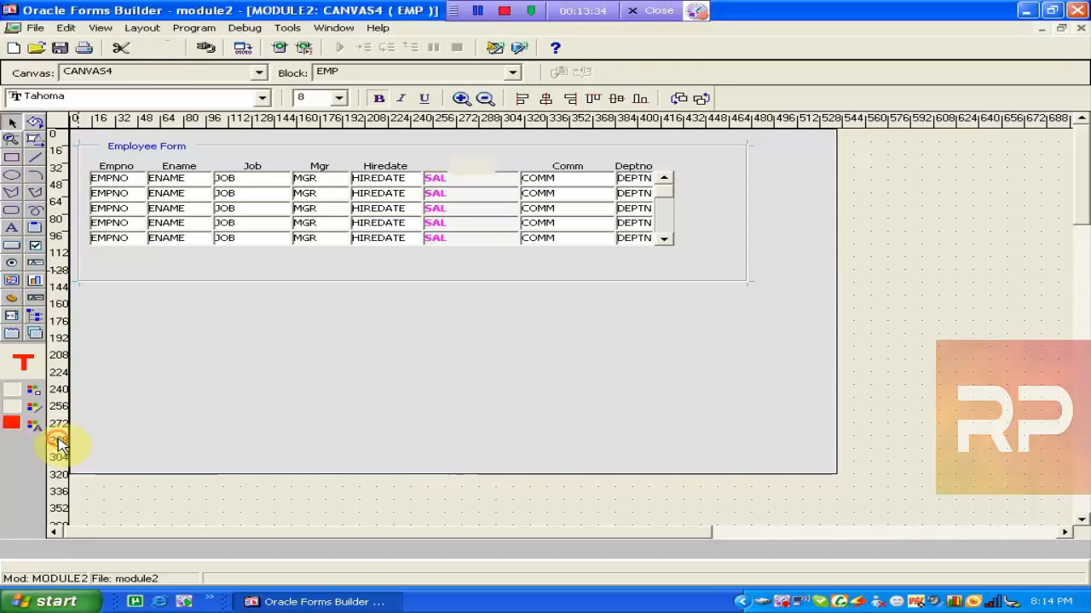
left_click(60, 48)
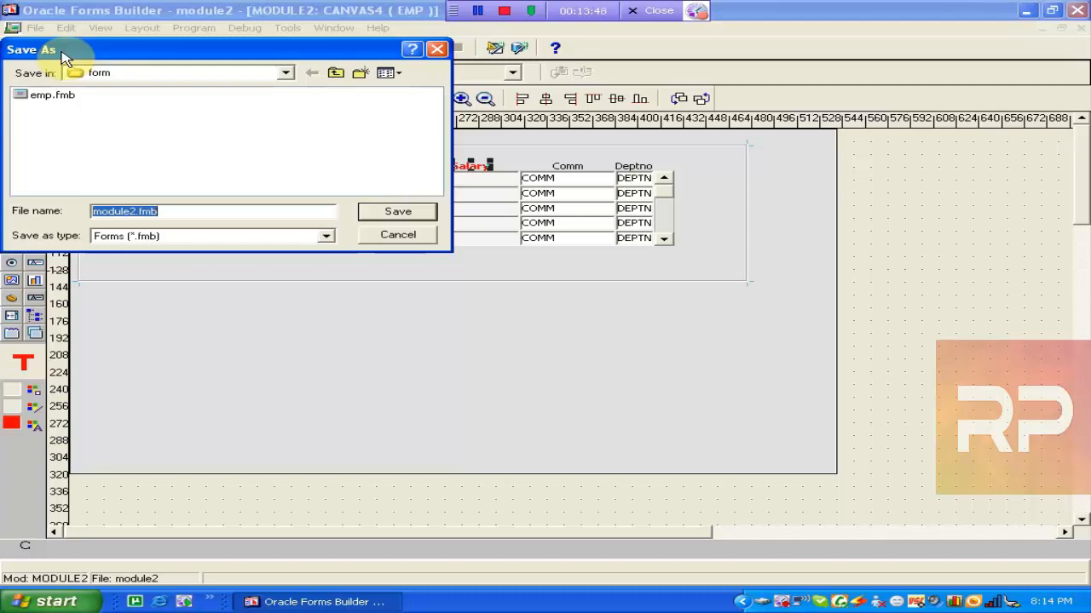
left_click(382, 247)
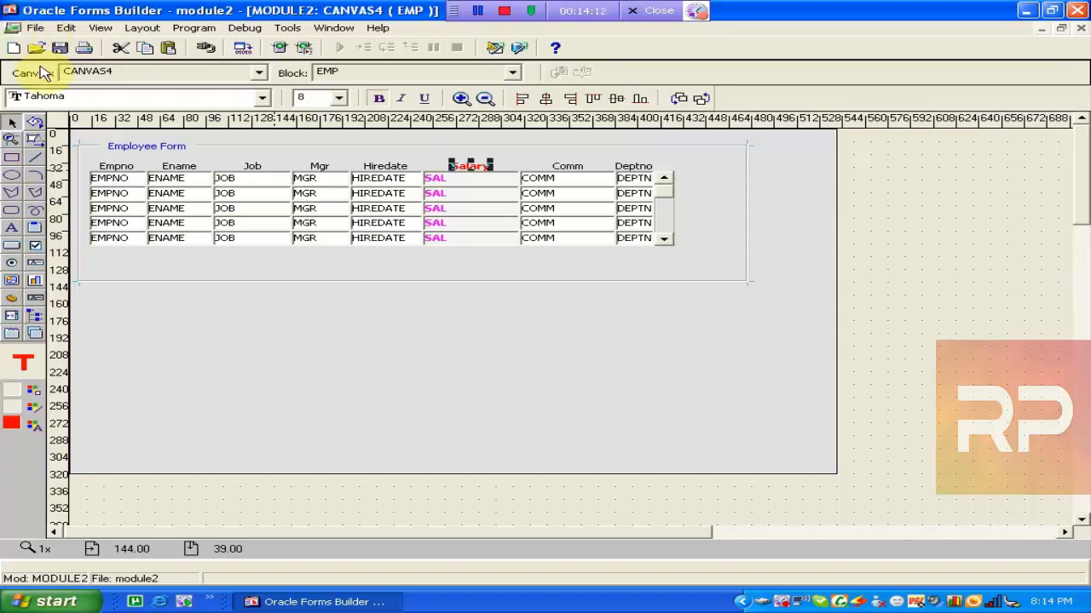
left_click(61, 47)
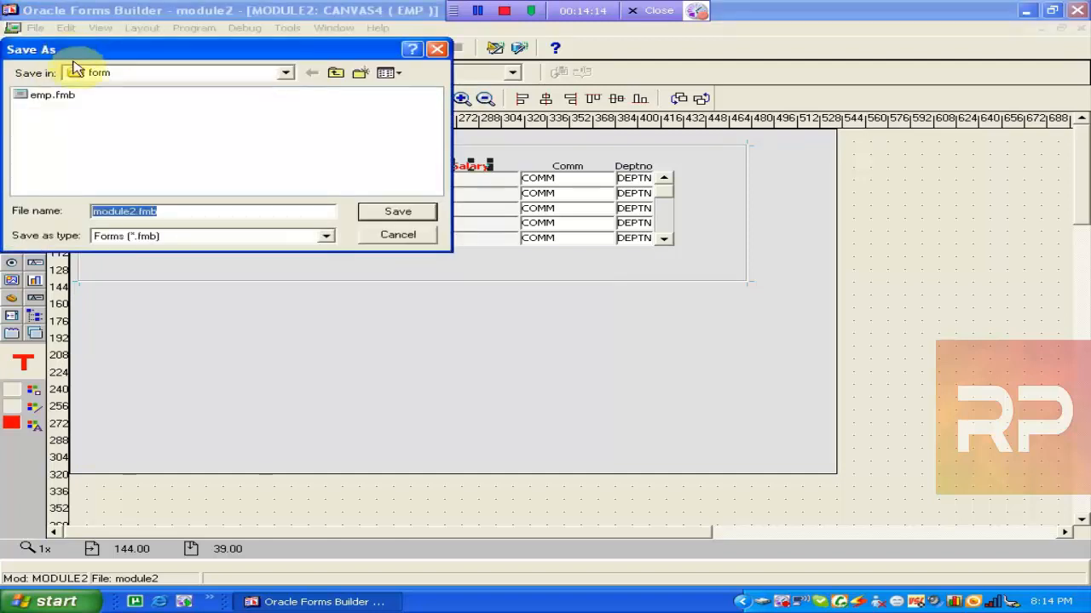
left_click(404, 245)
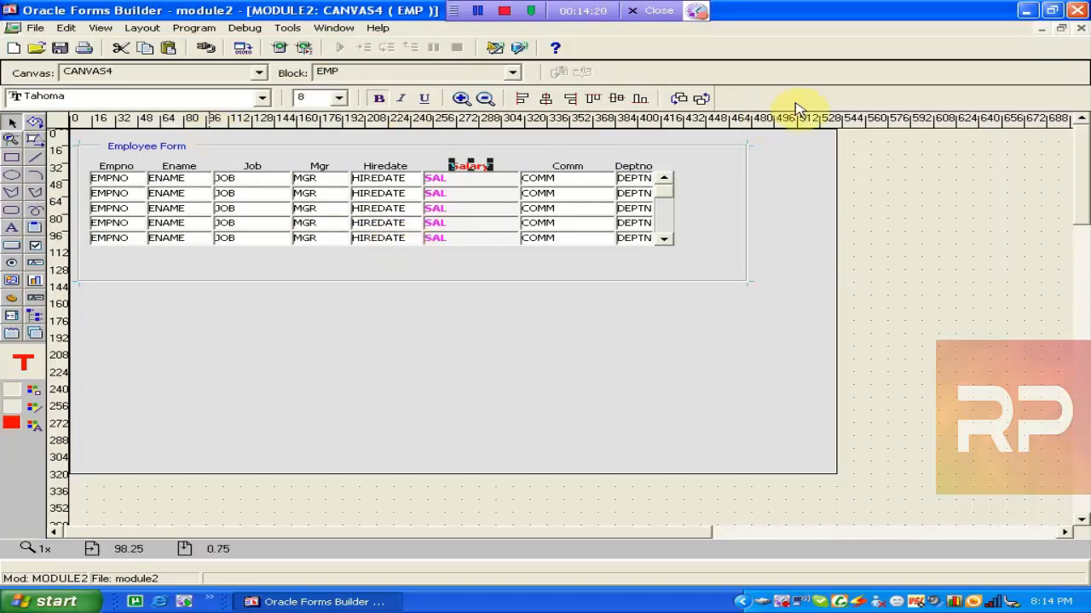
Close the Layout Editor, briefly reopen the CANVAS4 layout, then close it again.
left_click(1080, 28)
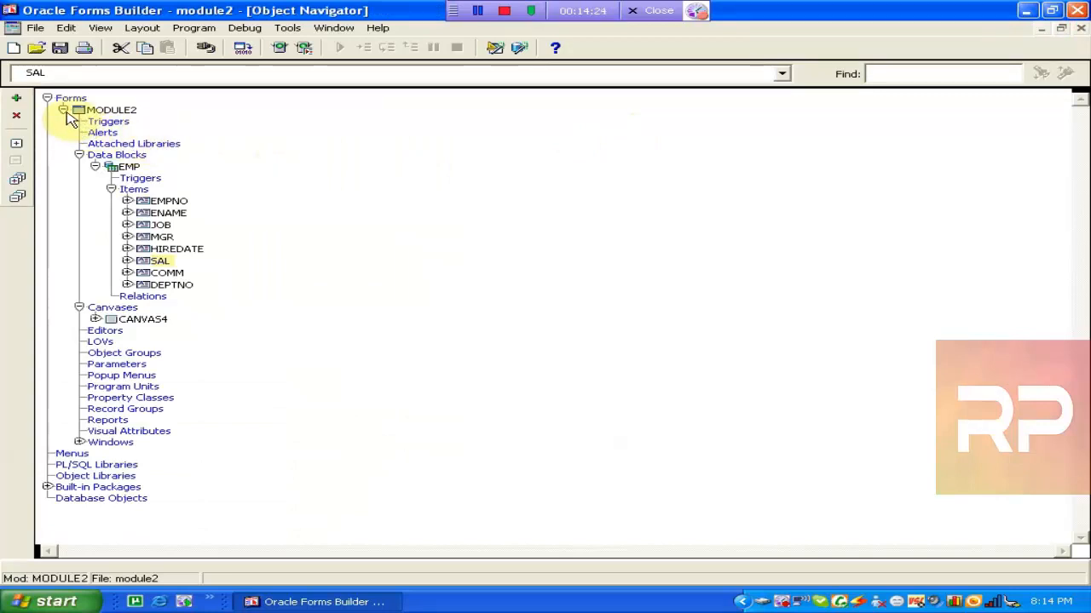
left_click(125, 168)
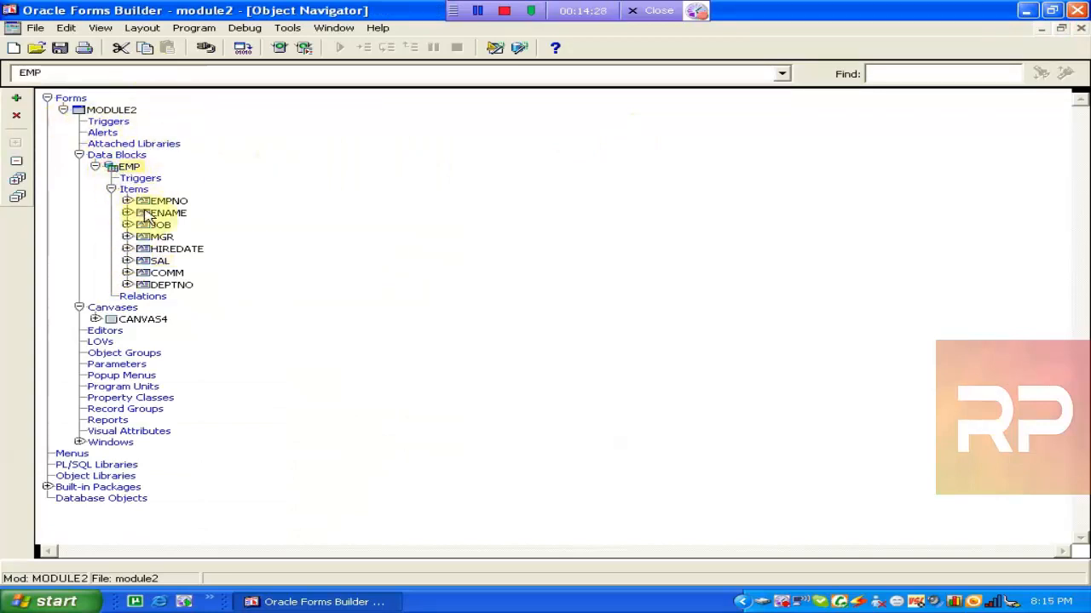
left_click(112, 321)
double_click(115, 324)
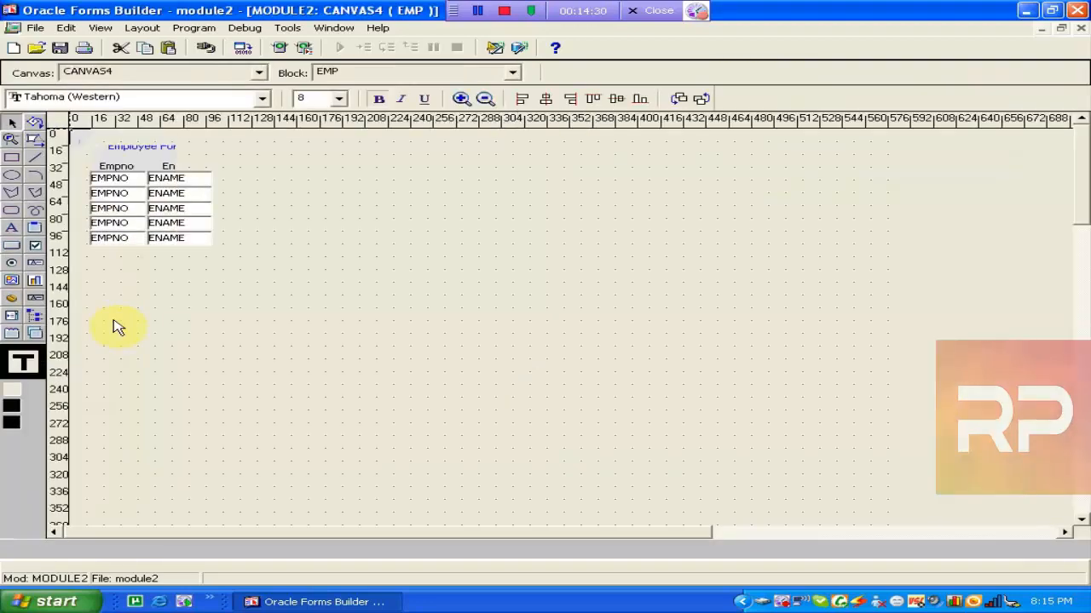
left_click(1080, 28)
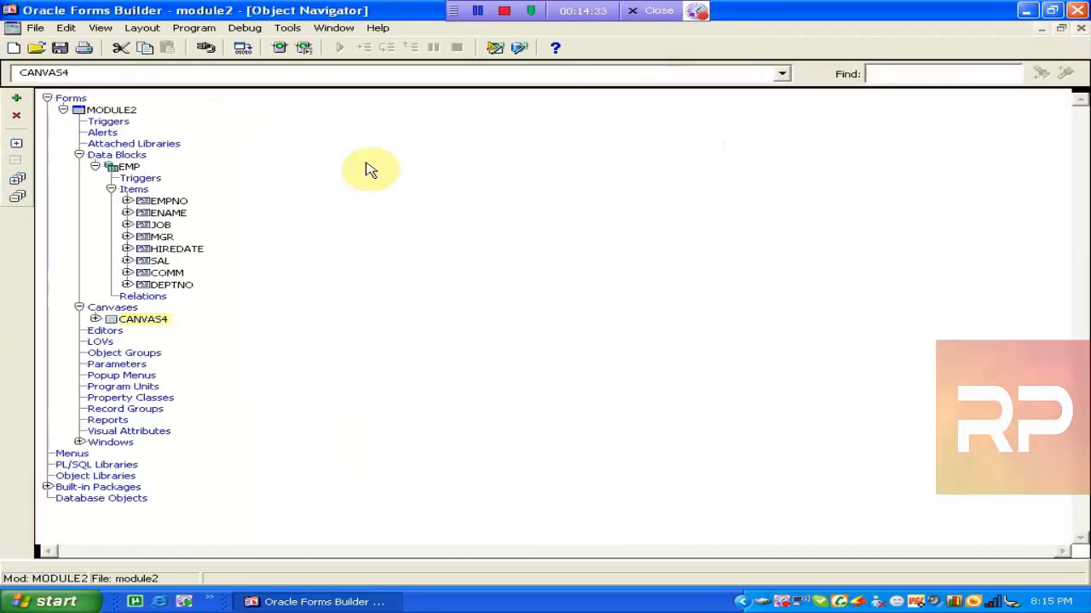
Collapse MODULE2 and close it, discarding its unsaved changes.
left_click(71, 122)
left_click(65, 112)
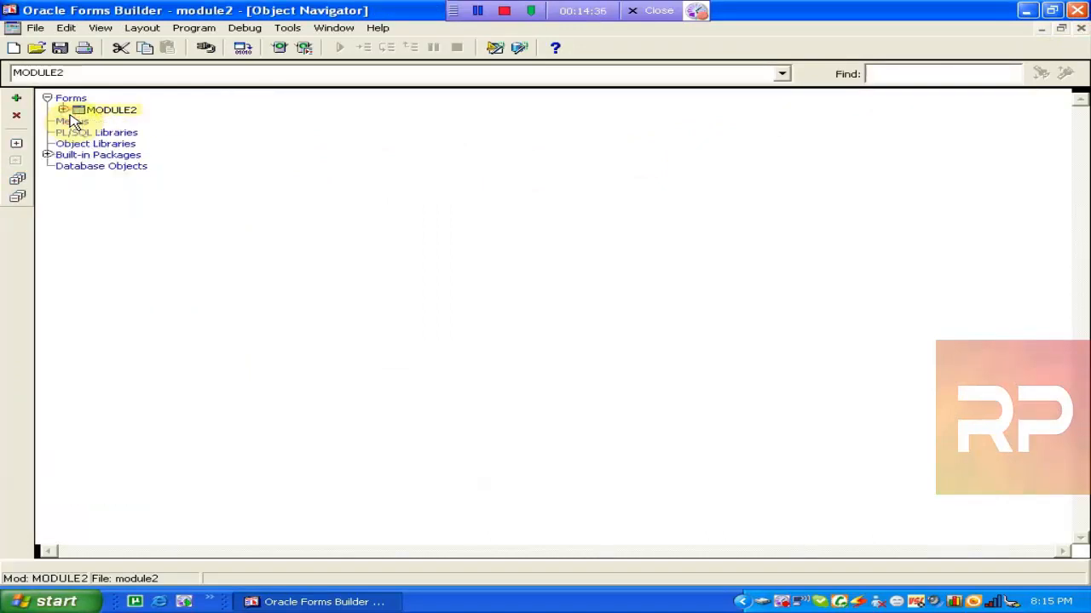
key("ctrl+w")
left_click(532, 351)
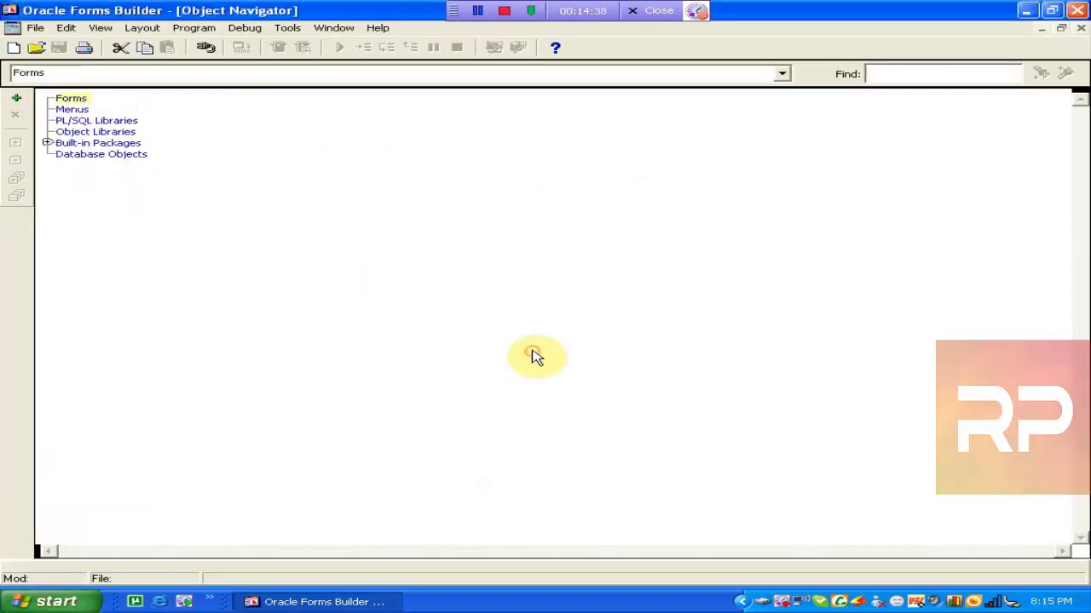
Create a new form and start the Data Block Wizard for a new data block.
left_click(16, 98)
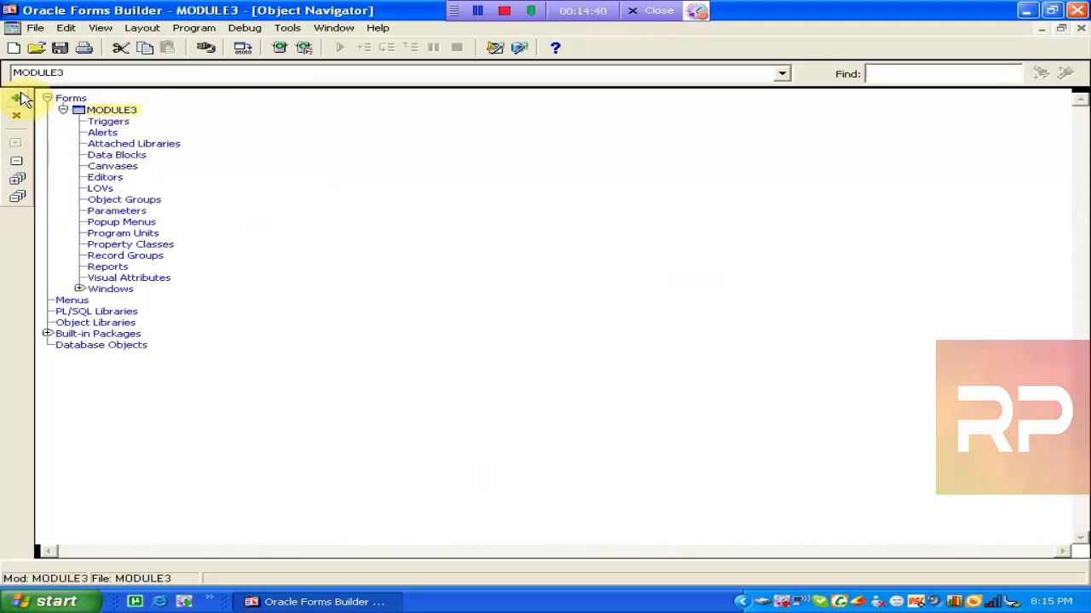
left_click(96, 157)
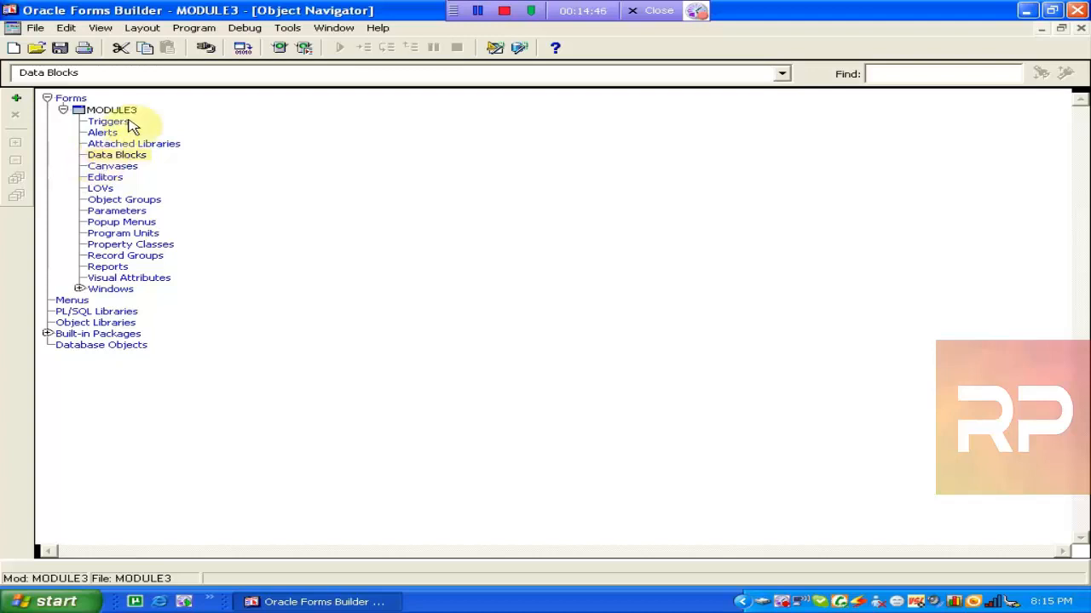
left_click(292, 30)
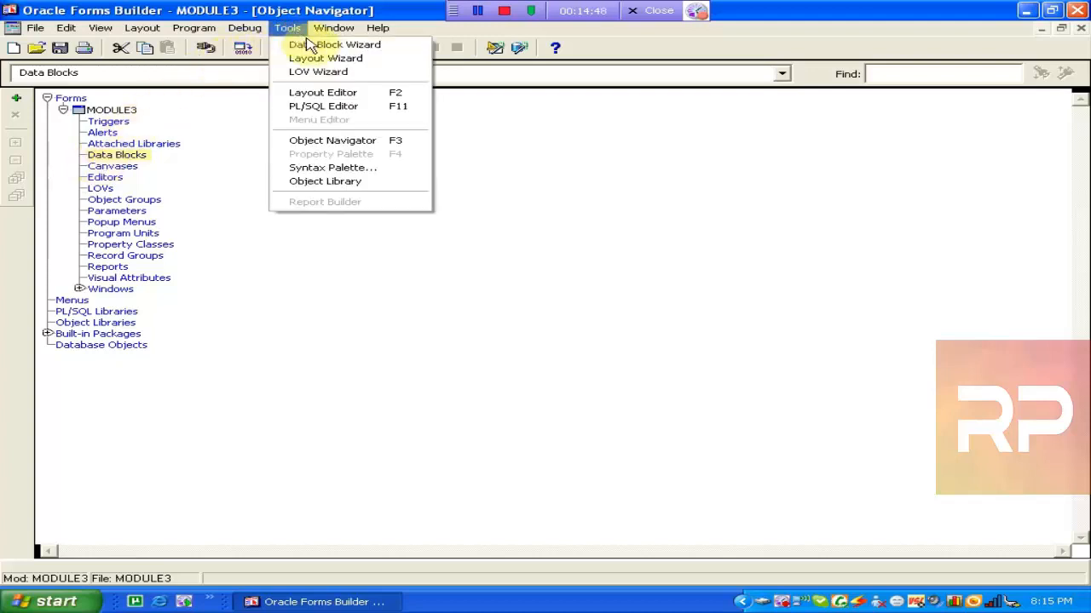
left_click(322, 44)
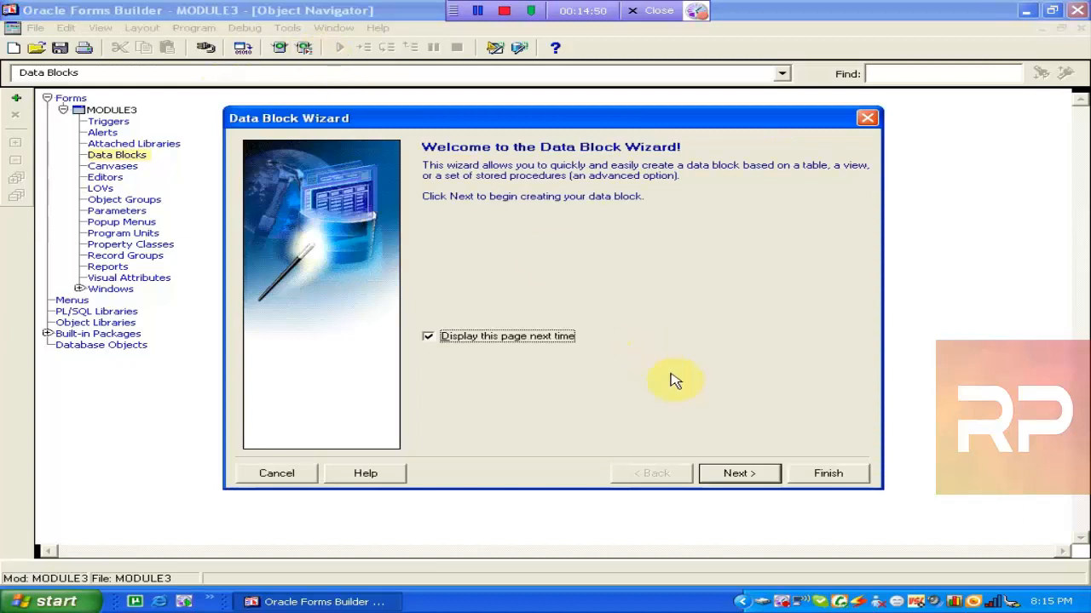
left_click(730, 473)
left_click(726, 475)
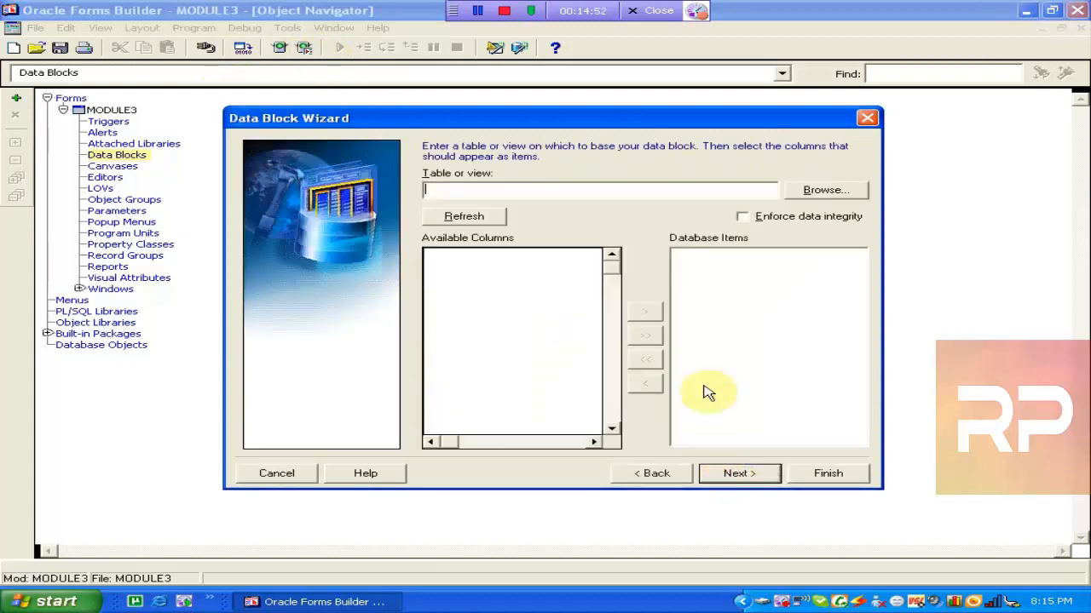
Choose the emp table and log in to the database with the account password.
key("Tab")
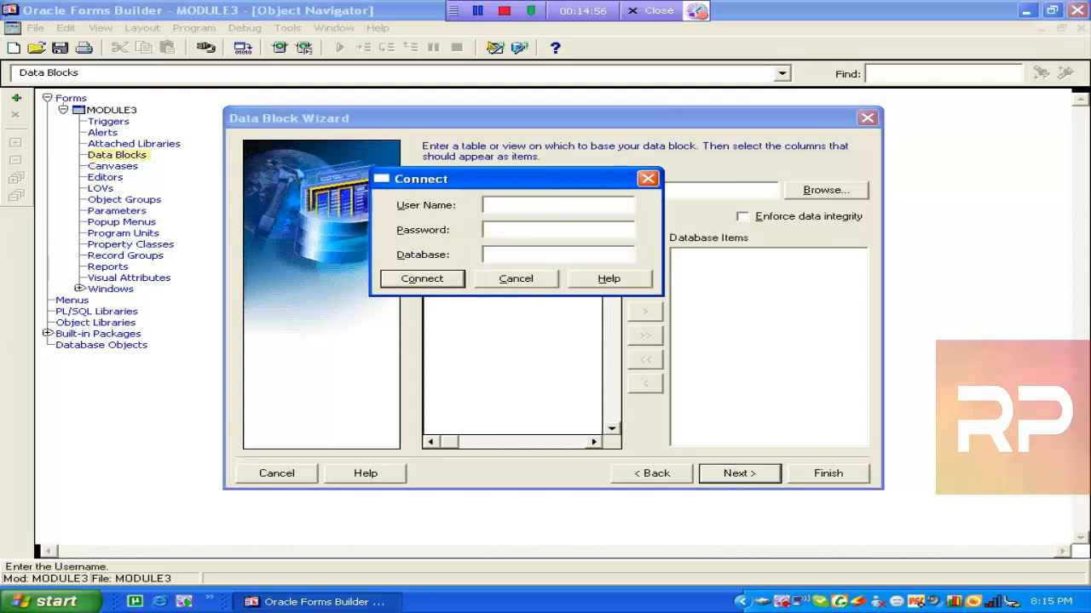
key("Tab")
key("Tab")
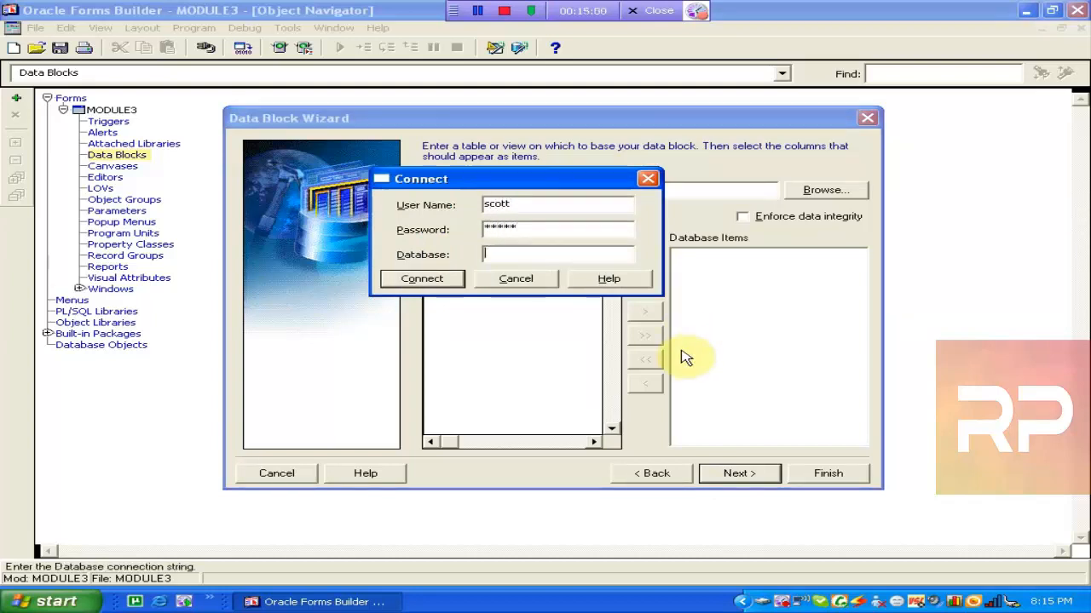
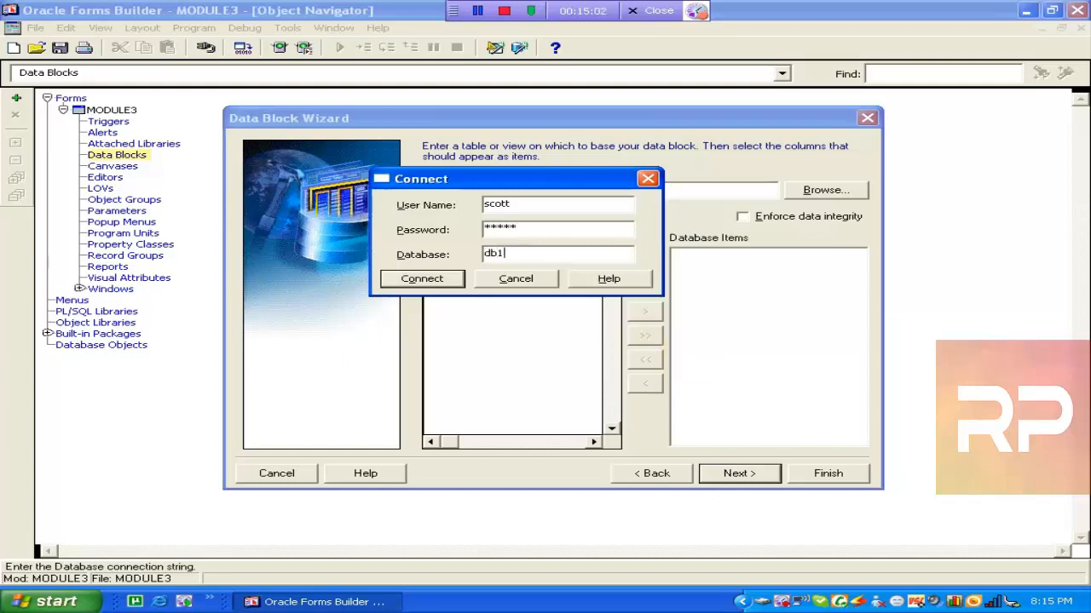
key("Return")
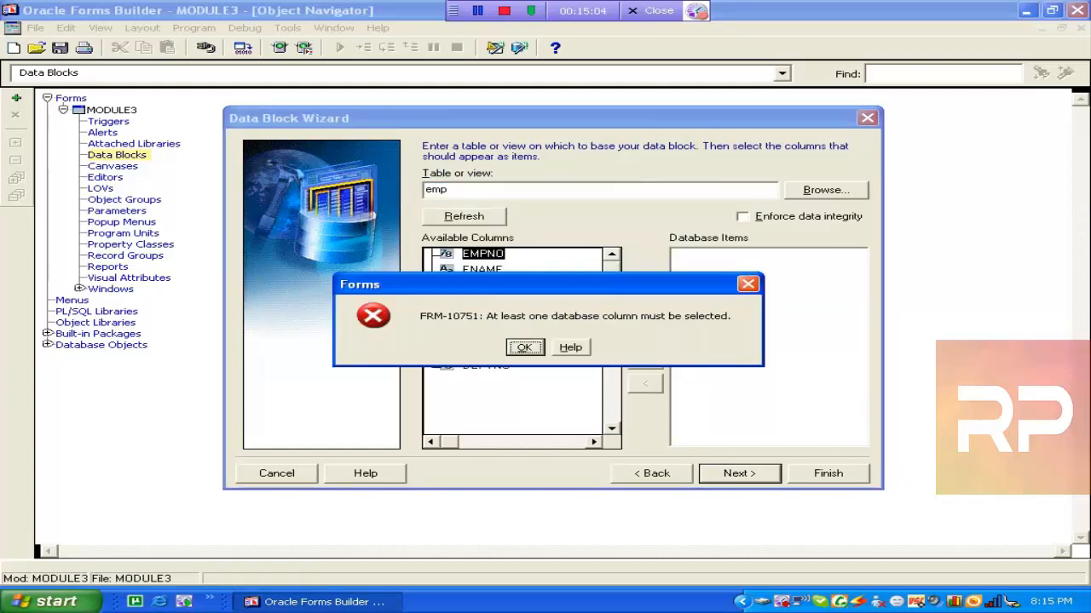
left_click(522, 347)
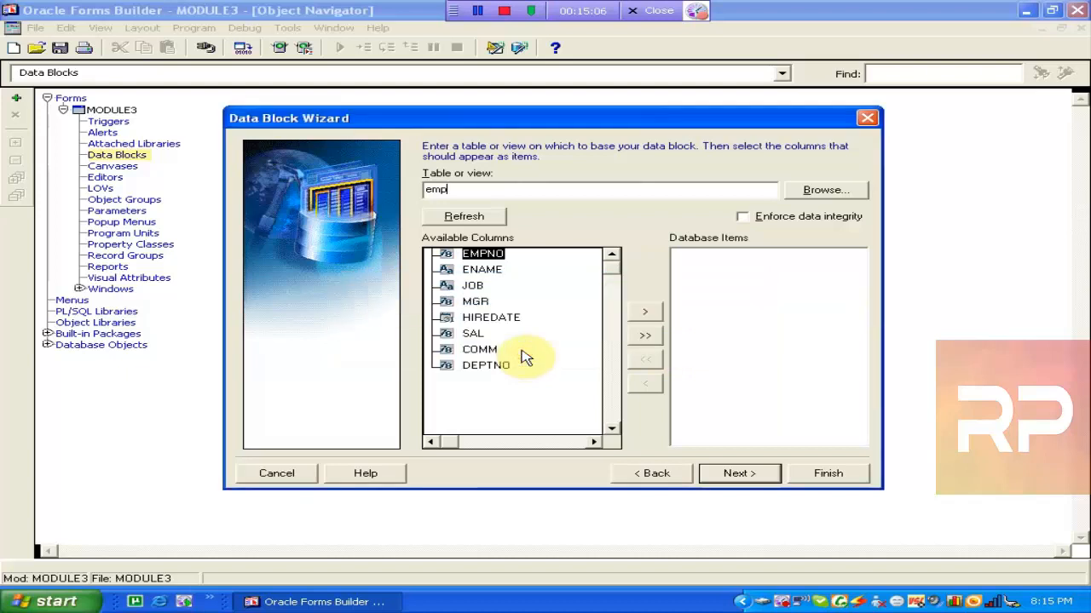
Add all eight emp columns and finish, creating the EMP block without a layout.
left_click(651, 339)
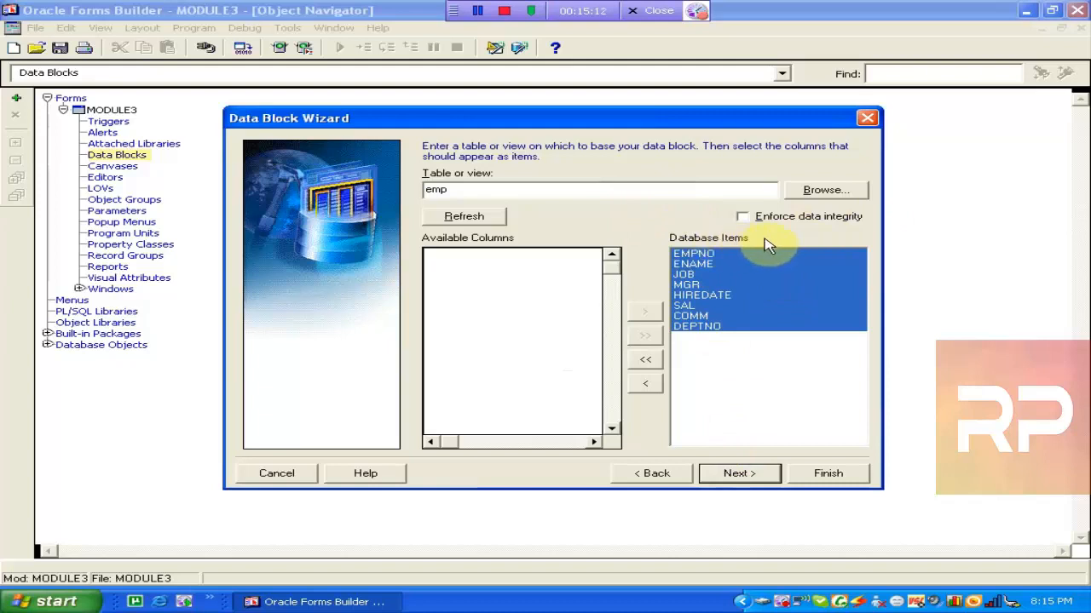
left_click(738, 474)
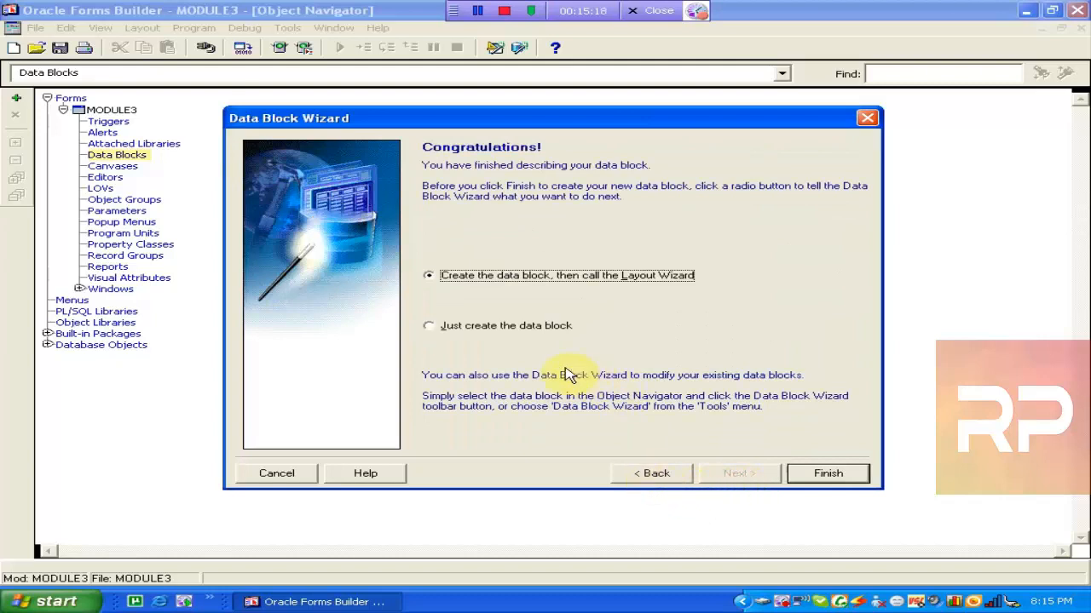
left_click(481, 335)
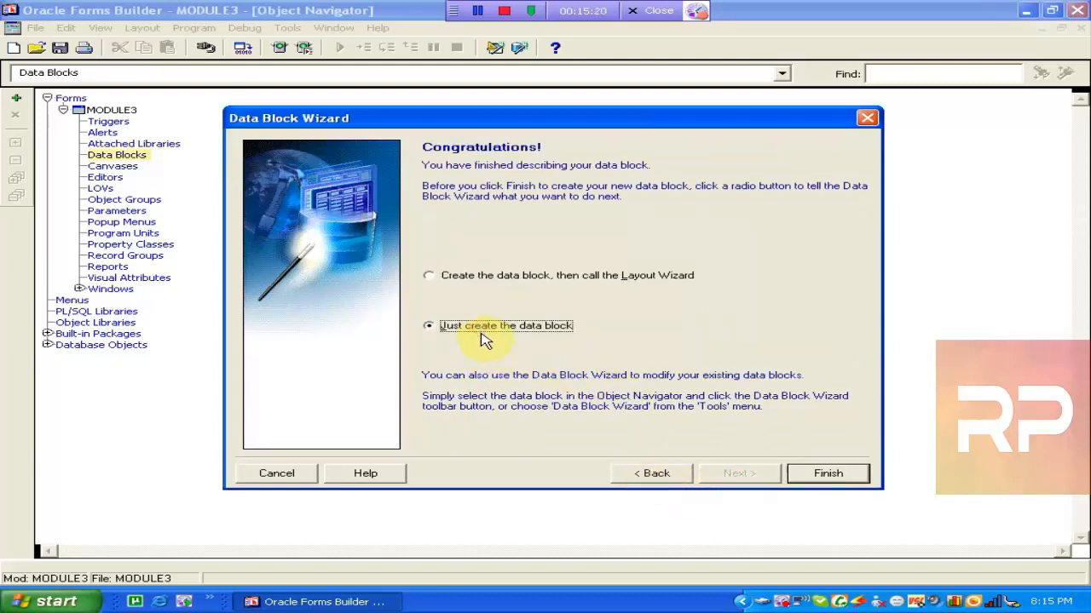
left_click(835, 477)
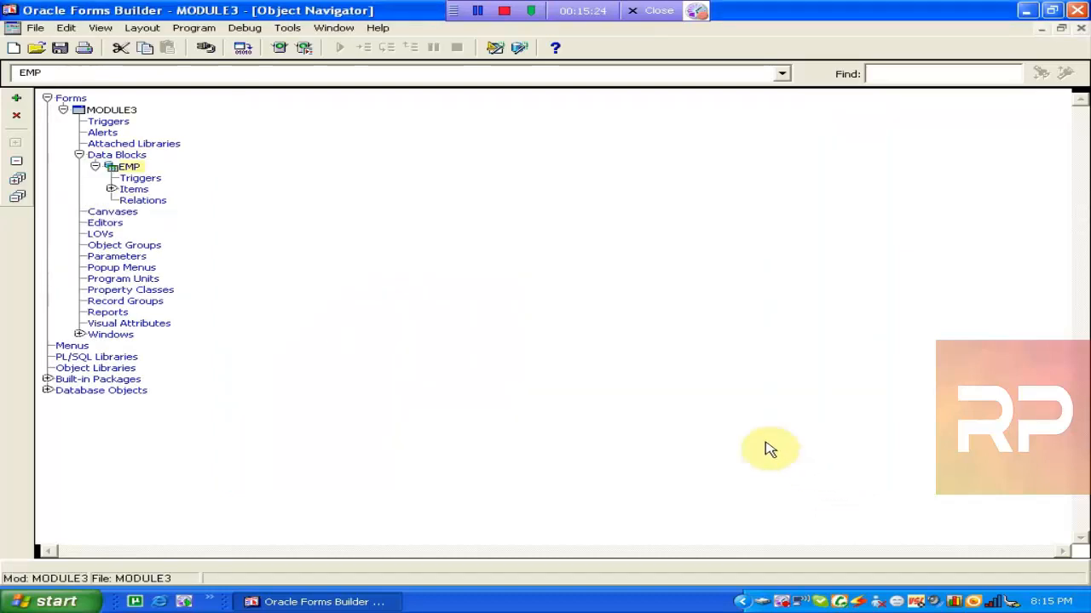
Start the Layout Wizard and accept a new content canvas.
double_click(120, 192)
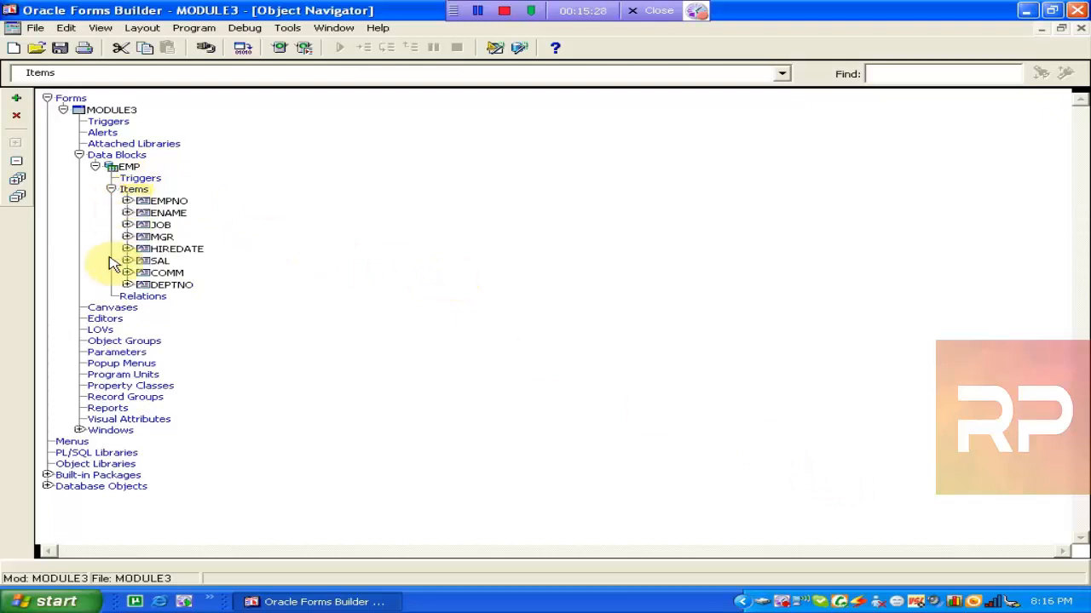
left_click(99, 309)
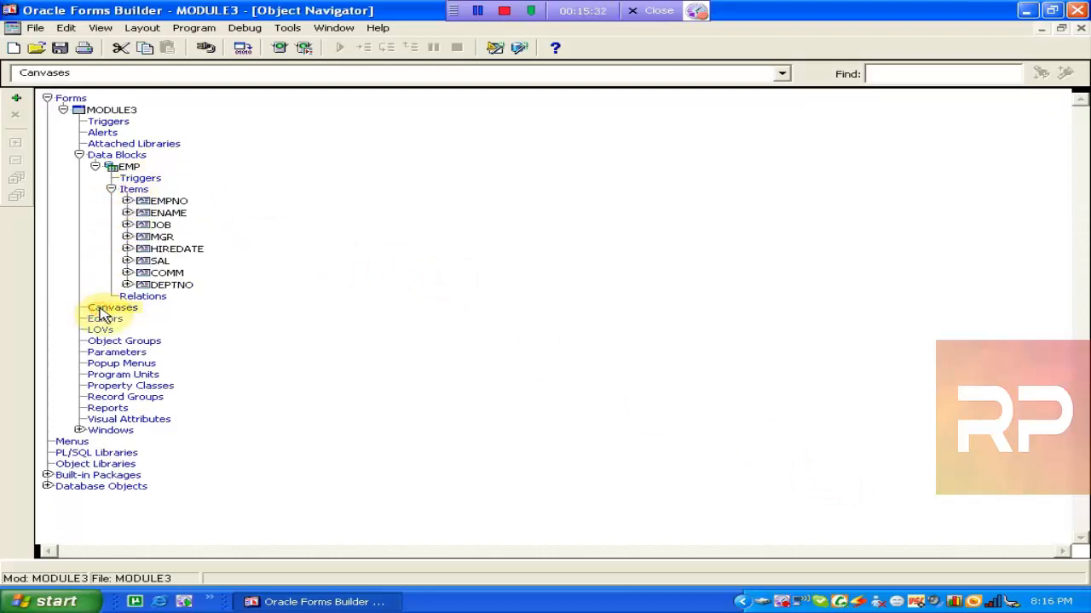
left_click(290, 28)
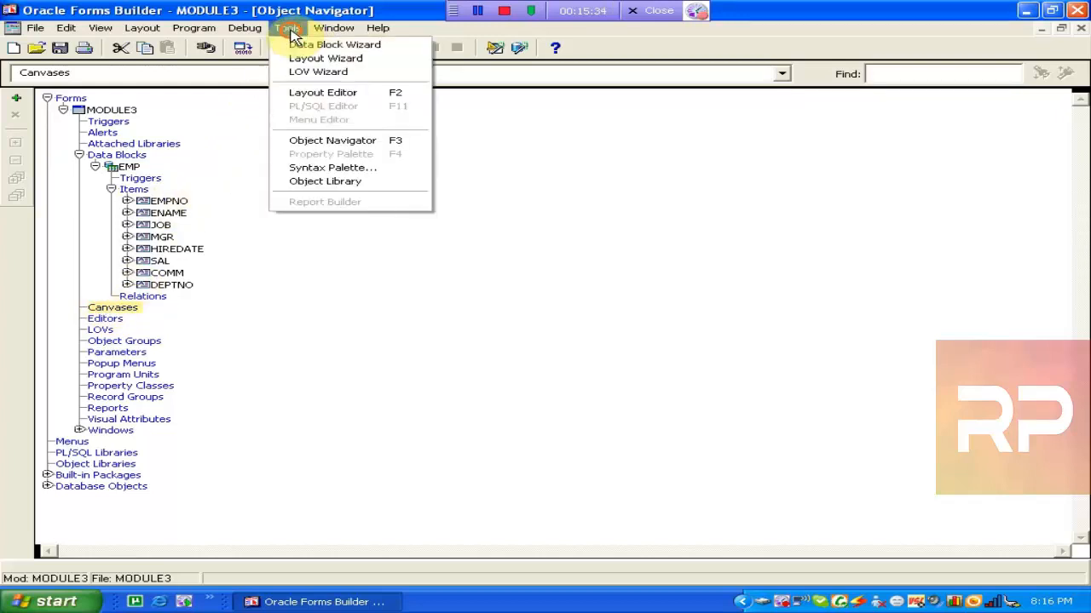
left_click(334, 60)
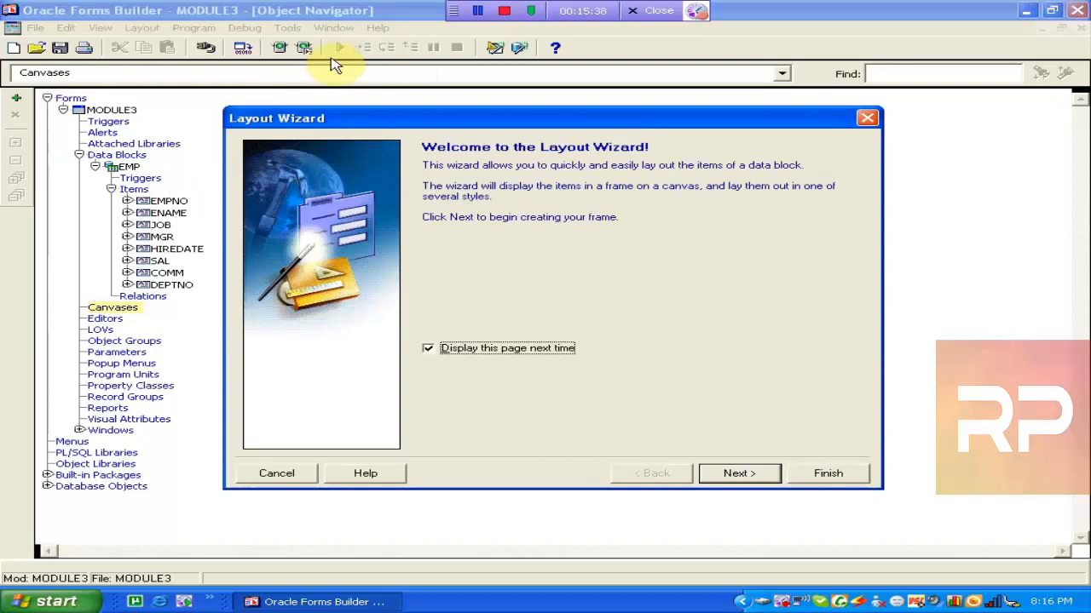
left_click(738, 479)
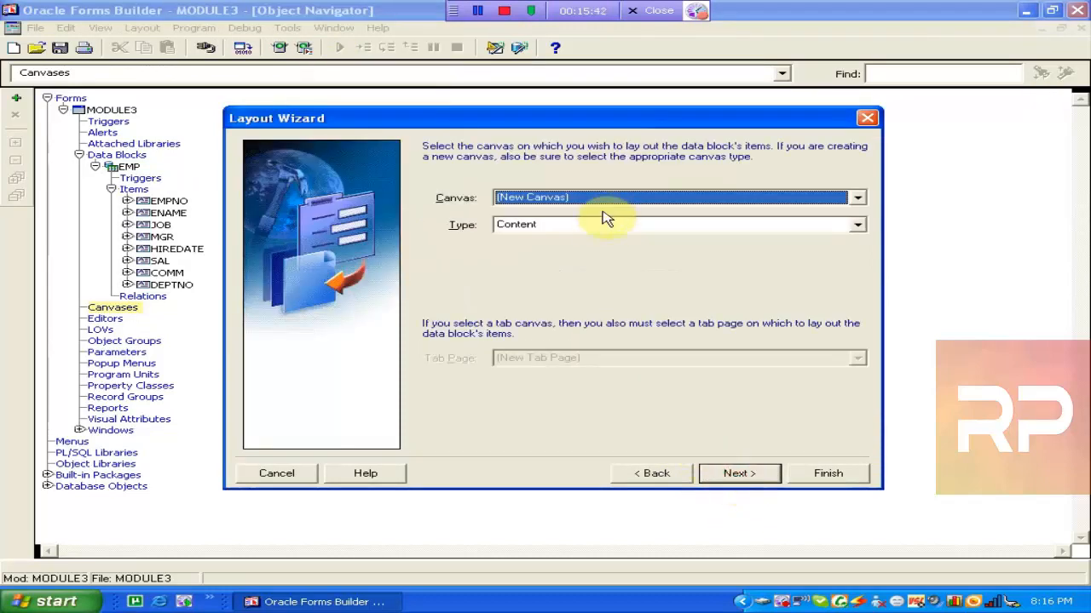
left_click(721, 477)
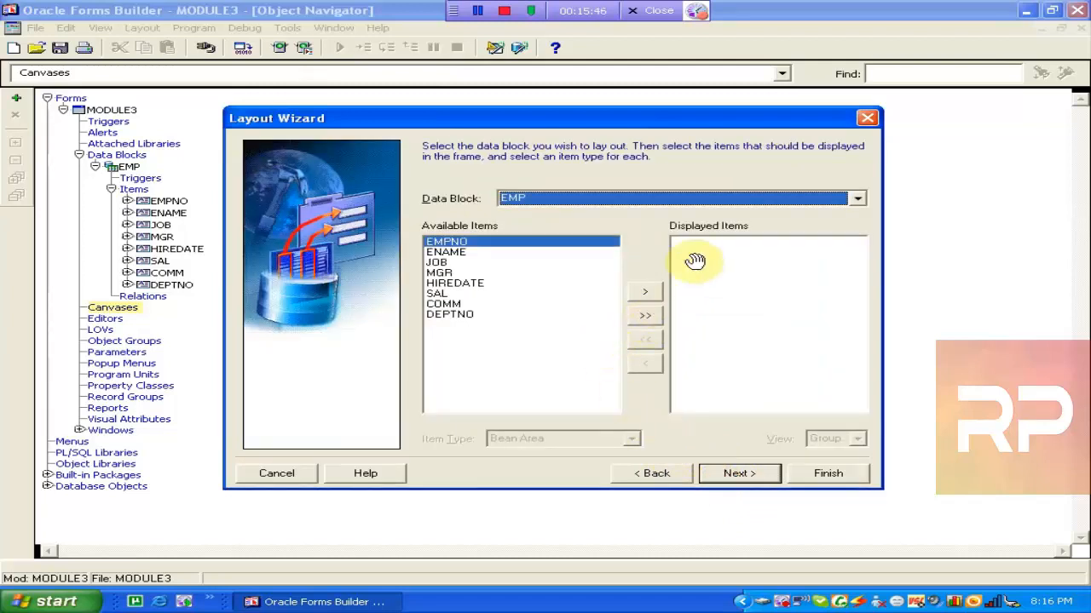
Lay out all eight EMP items in form style with one record on CANVAS4.
left_click(734, 198)
left_click(733, 205)
left_click(645, 315)
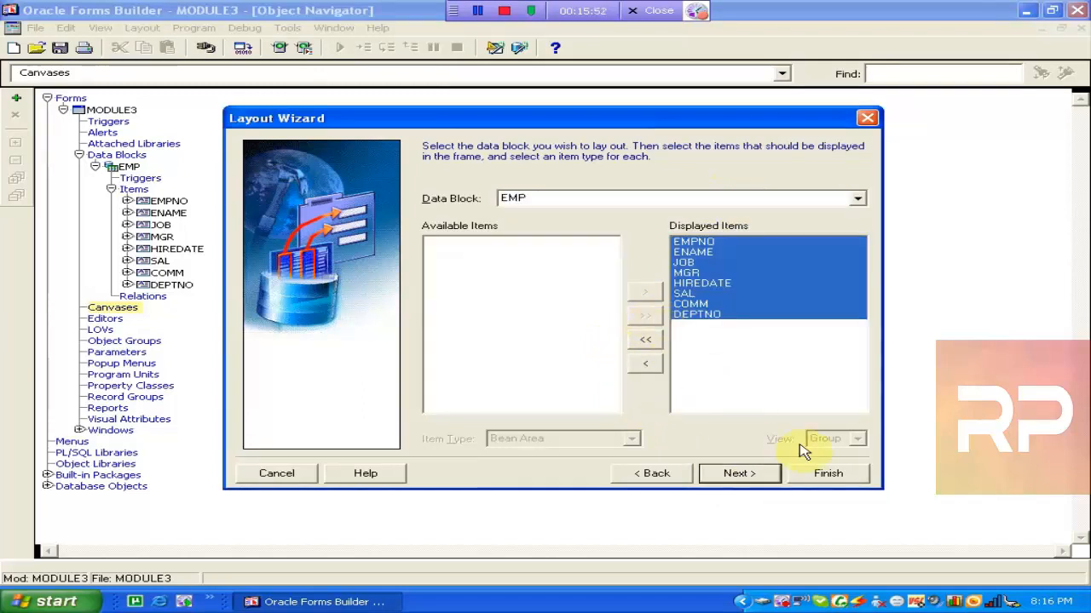
left_click(767, 482)
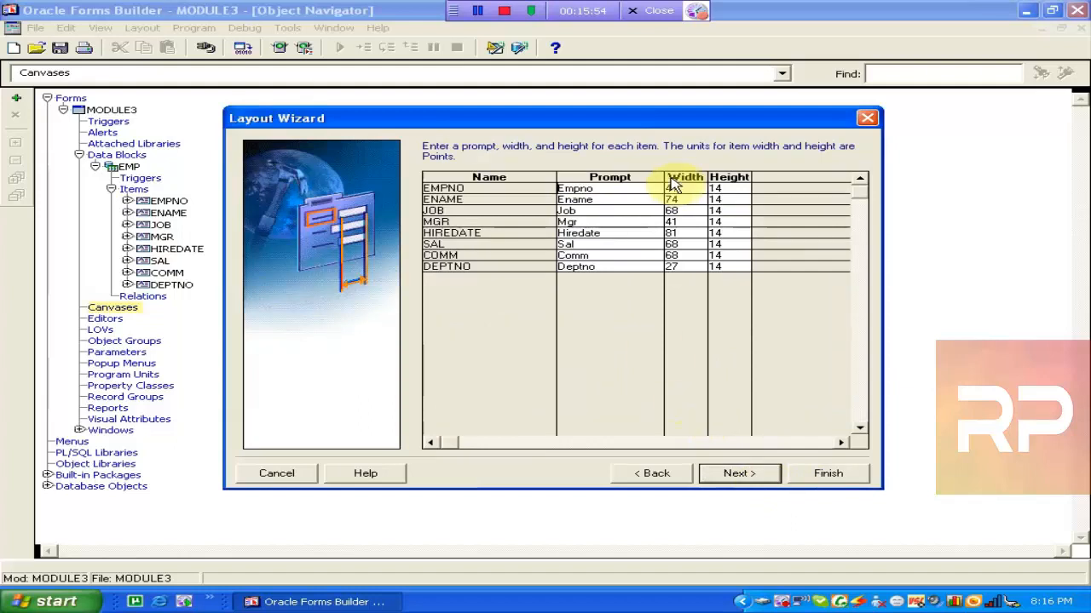
left_click(731, 474)
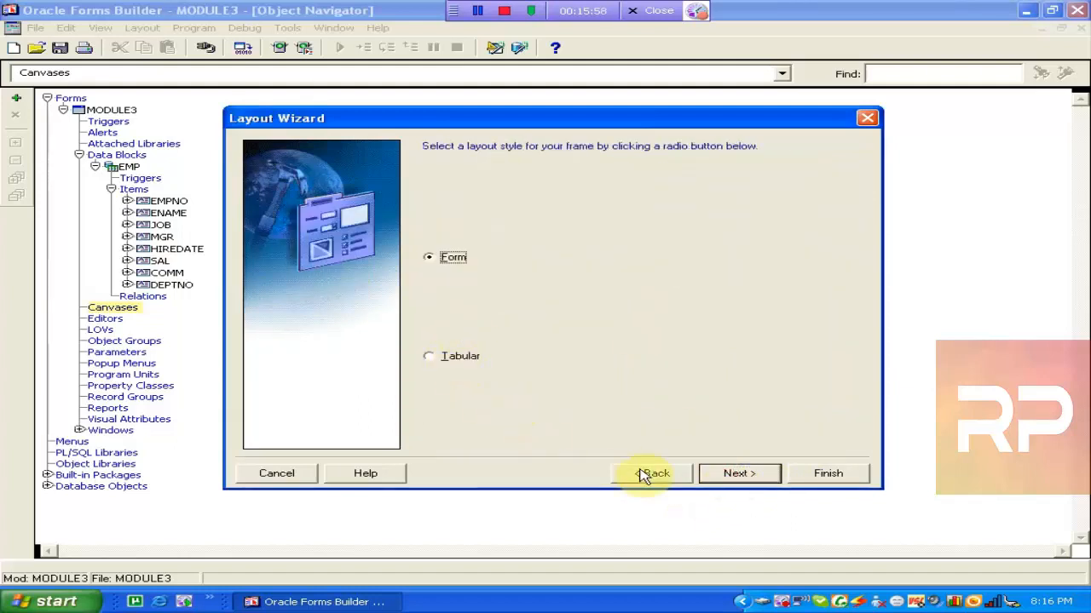
left_click(737, 476)
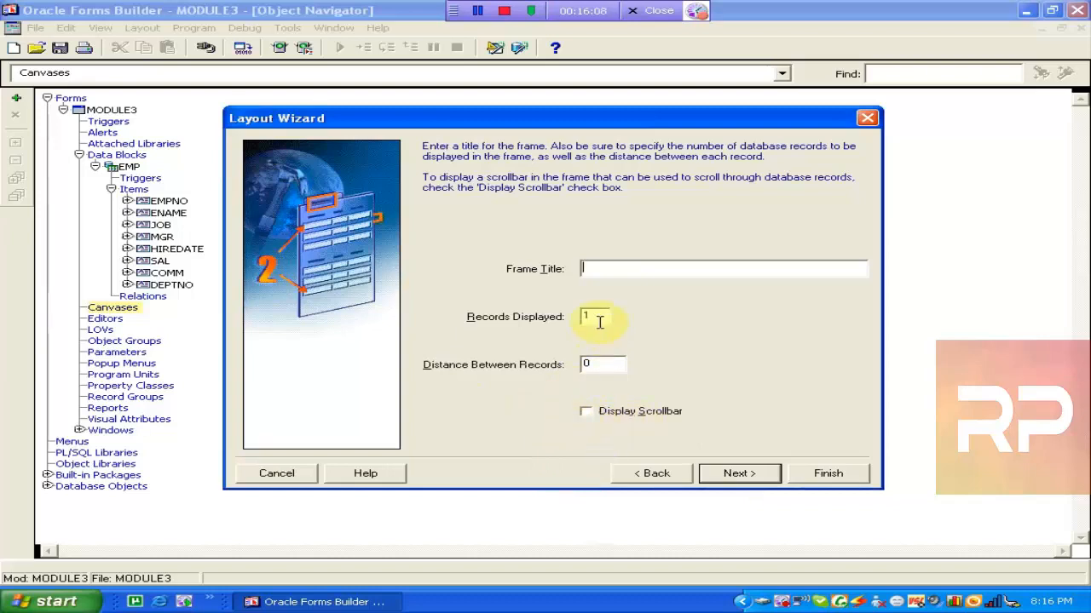
left_click(756, 479)
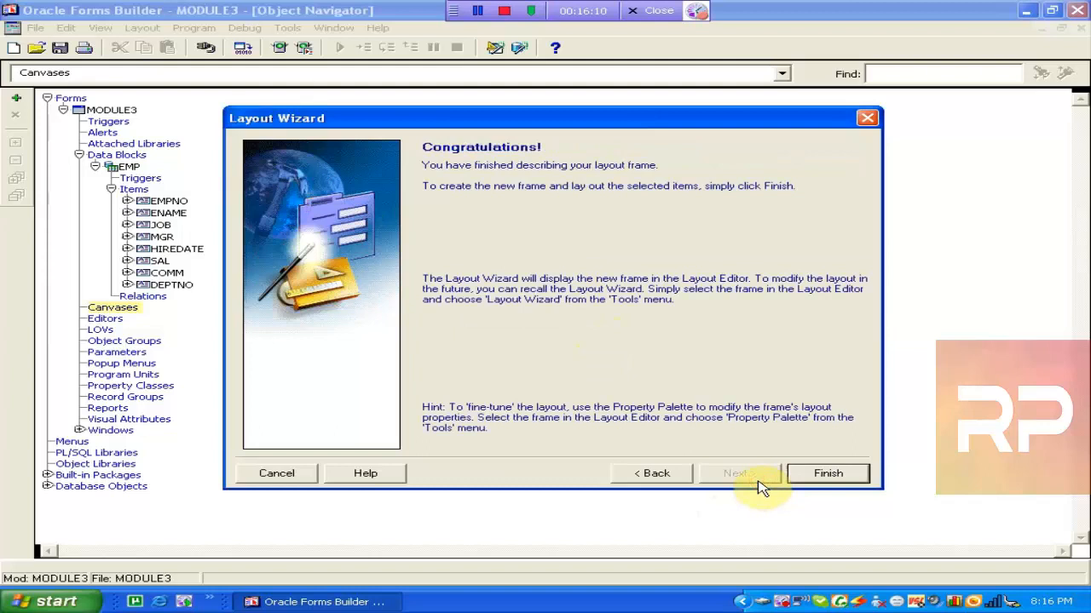
left_click(820, 477)
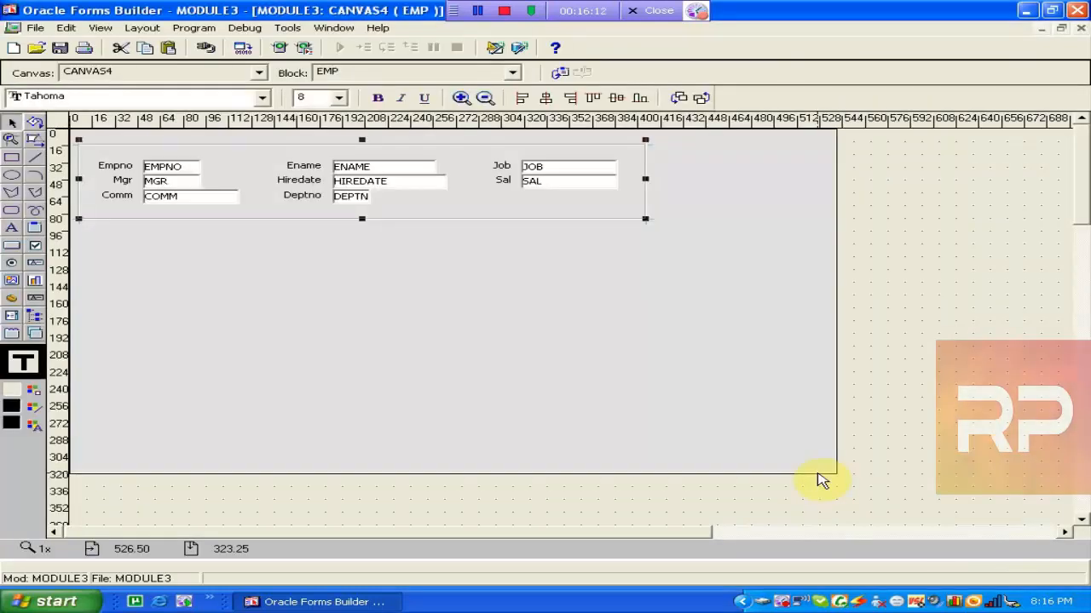
Save the module as emp2.fmb in the F:\form folder.
left_click(60, 49)
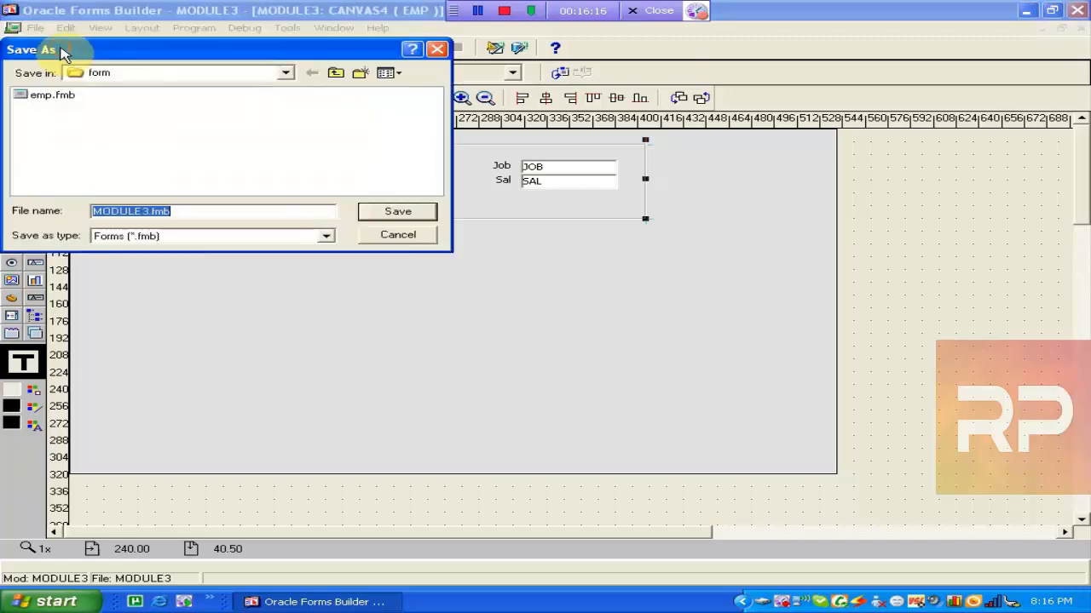
left_click_drag(61, 51, 330, 226)
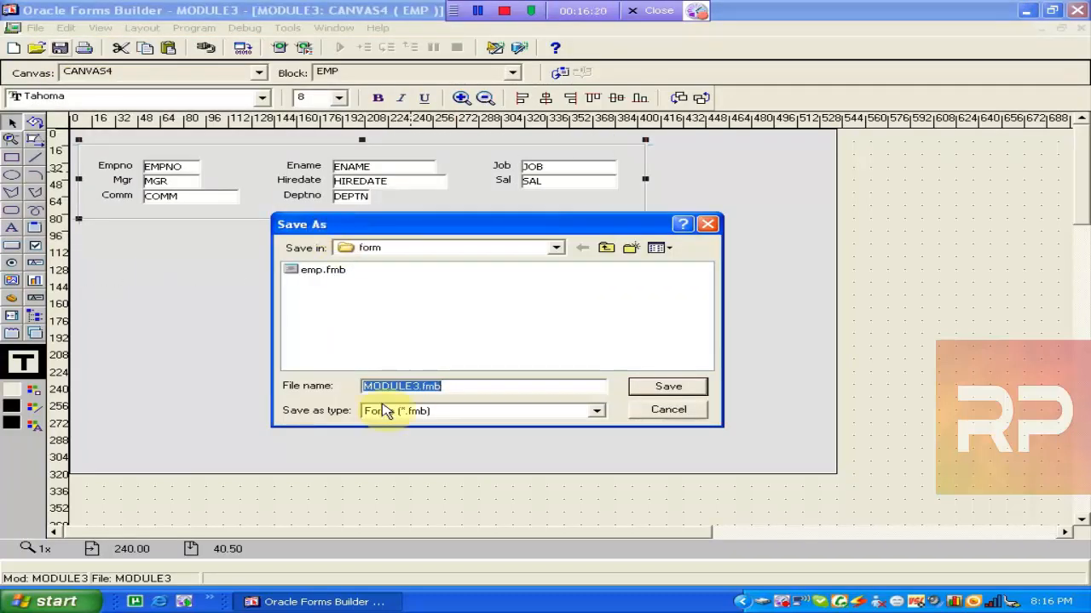
left_click(415, 386)
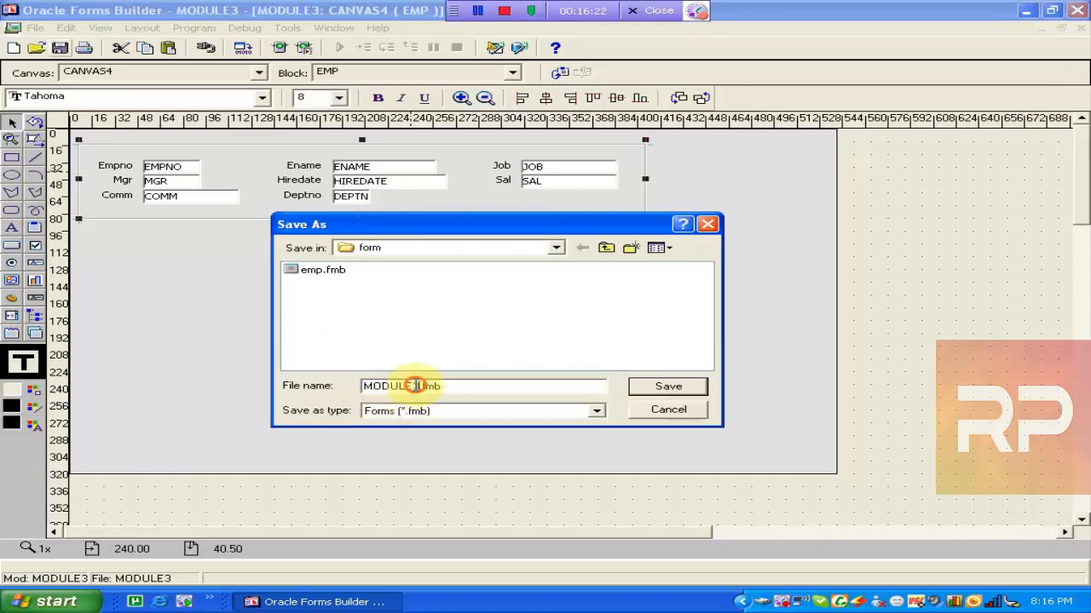
key("BackSpace")
key("BackSpace")
key("BackSpace")
key("BackSpace")
key("BackSpace")
key("BackSpace")
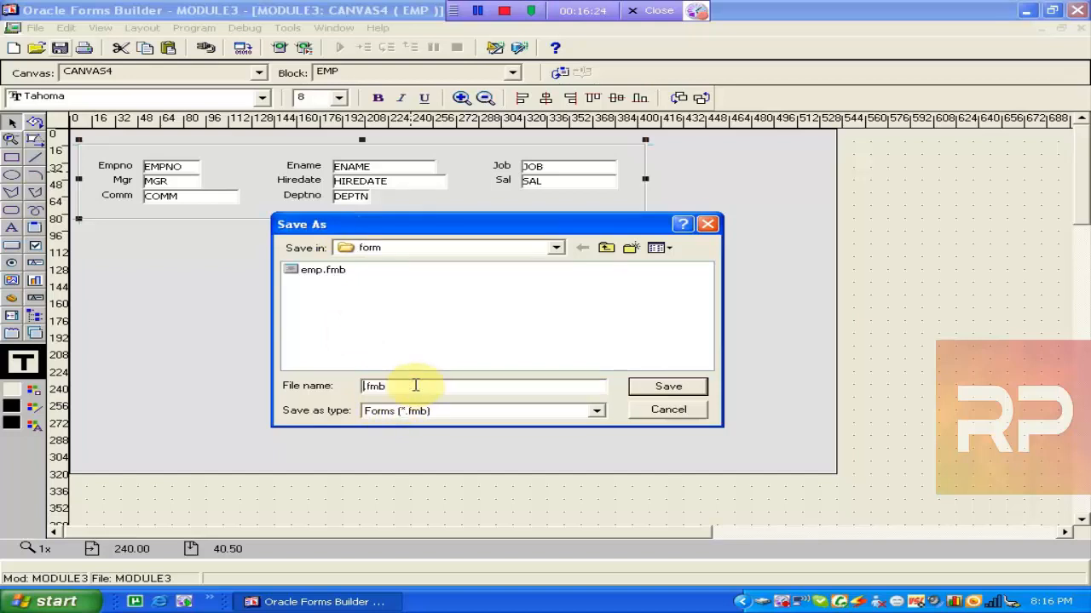
type("t")
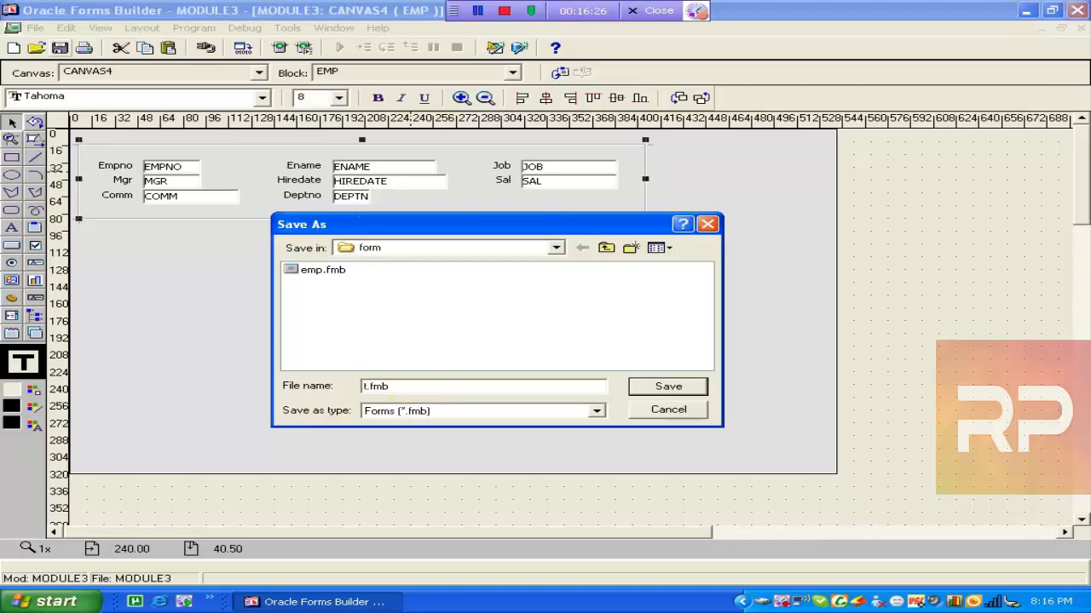
type("emp2")
left_click(666, 385)
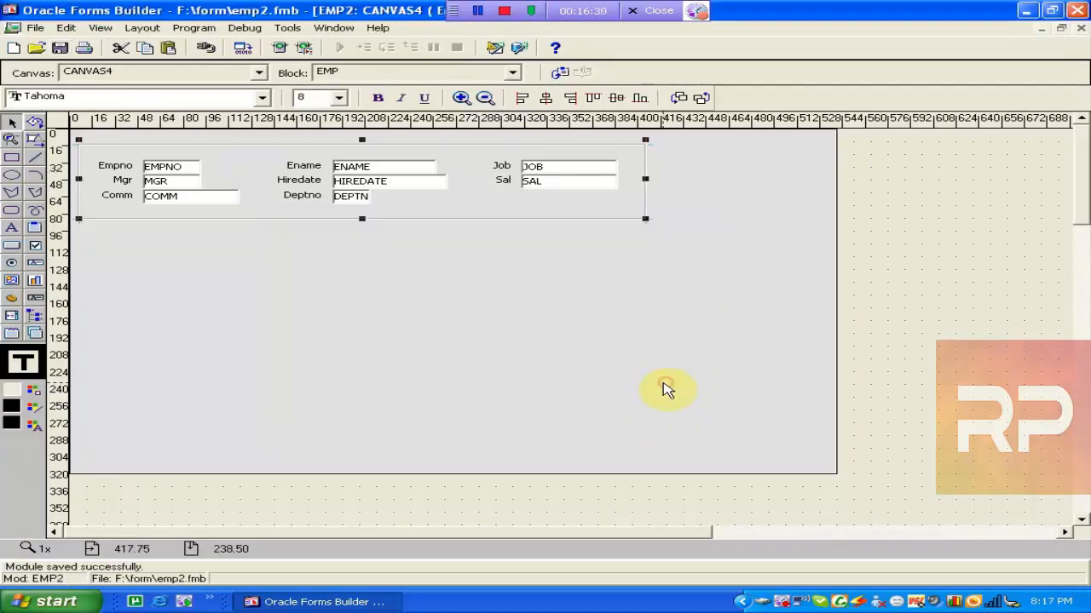
left_click(245, 292)
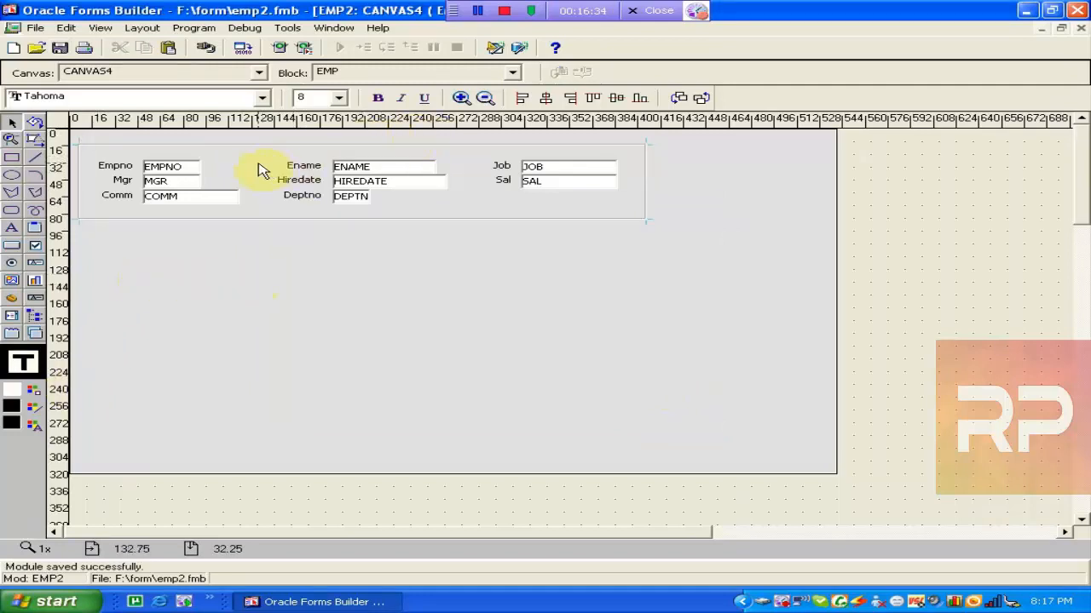
left_click(233, 151)
left_click(280, 290)
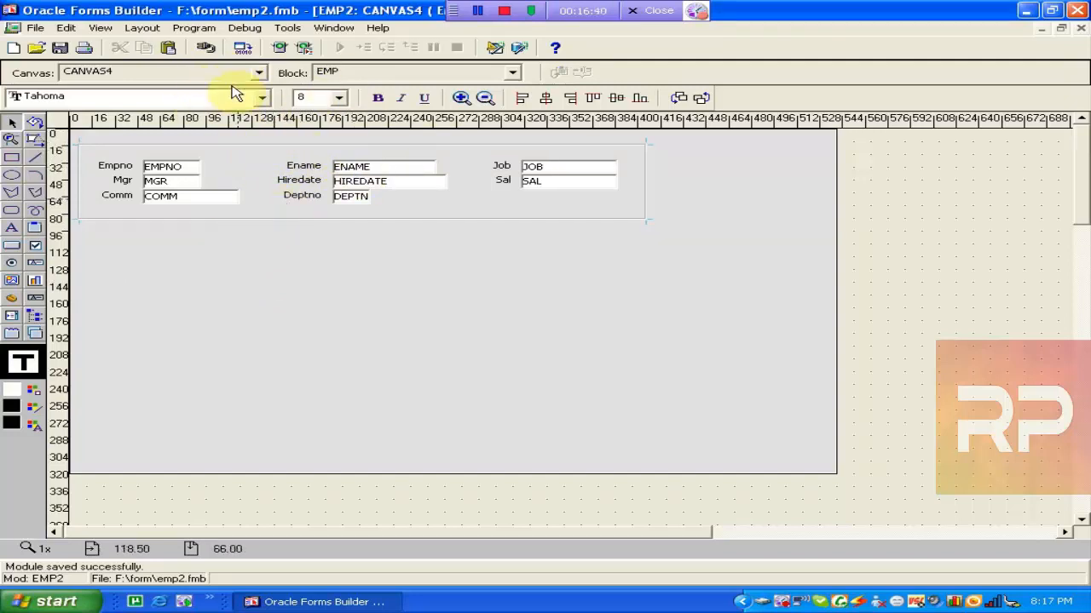
left_click(179, 151)
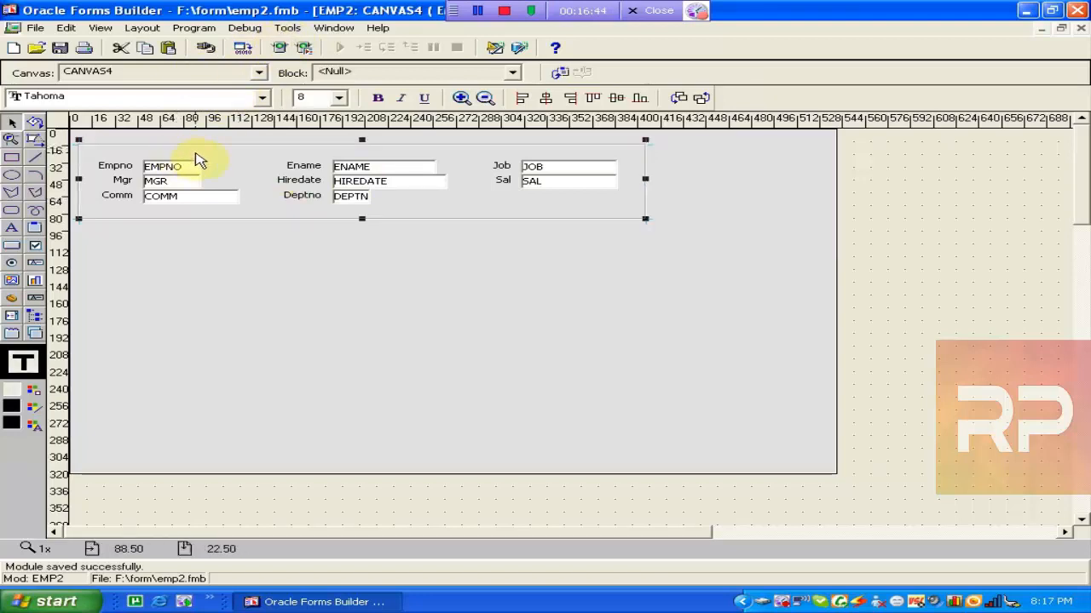
left_click(303, 292)
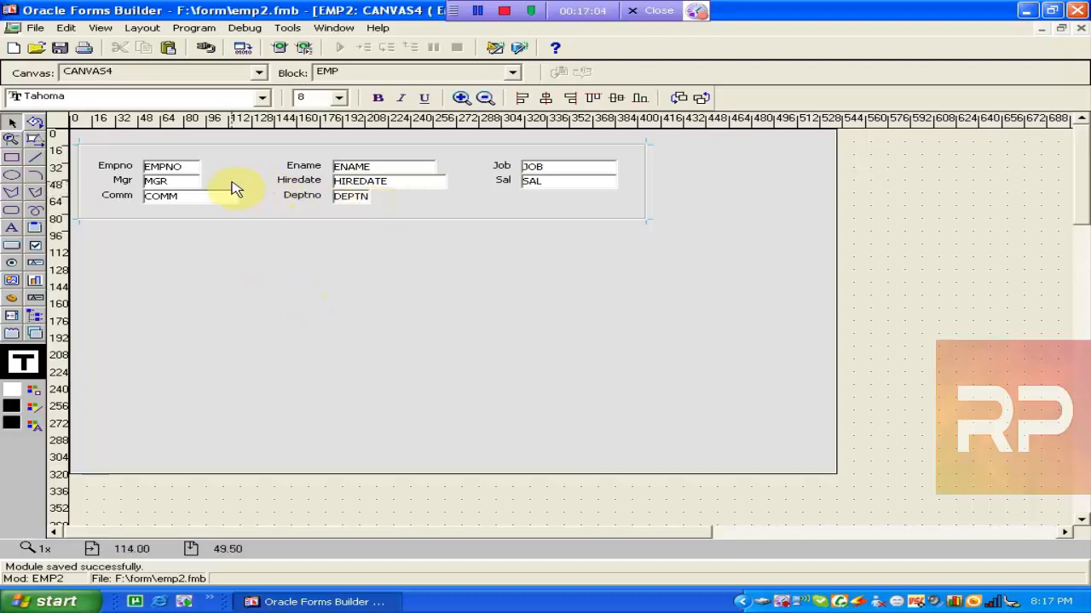
left_click(175, 154)
left_click(241, 275)
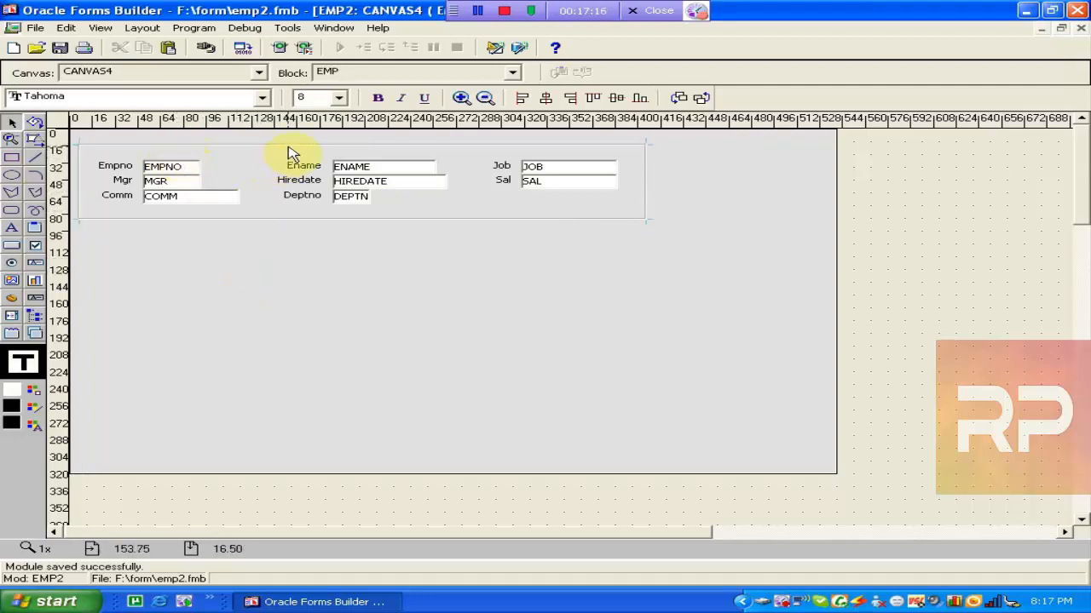
left_click(288, 153)
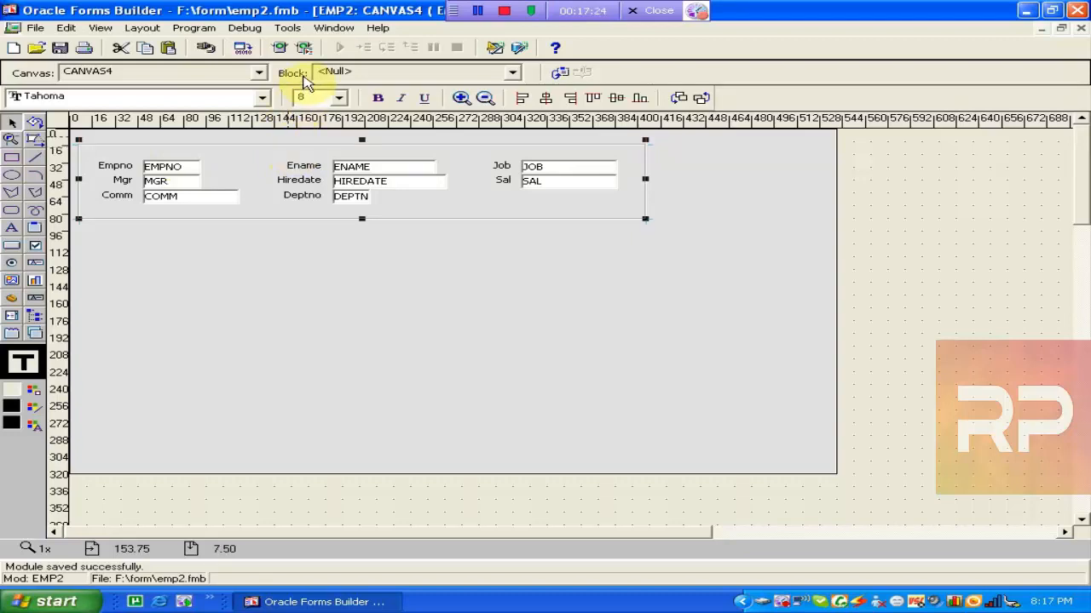
left_click(317, 348)
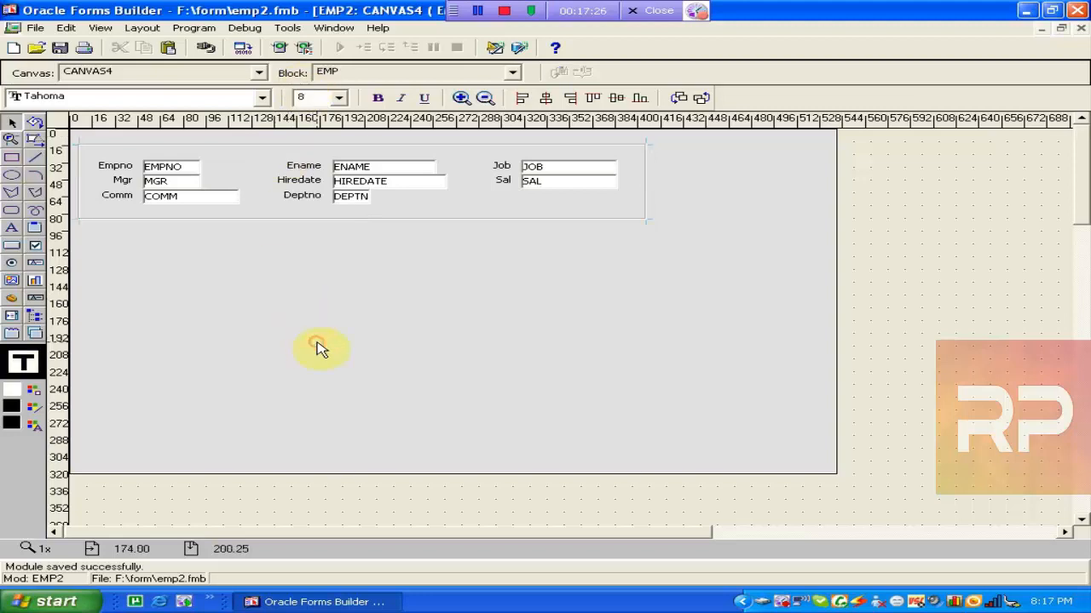
Open the Data Block Wizard from the canvas and browse its pages before closing it.
left_click(289, 28)
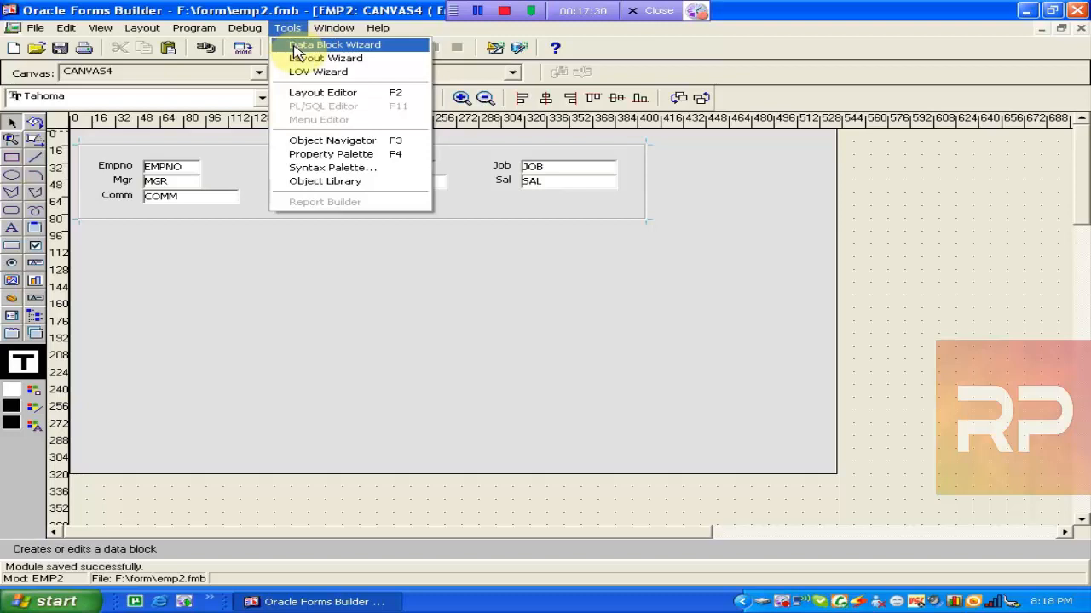
left_click(294, 47)
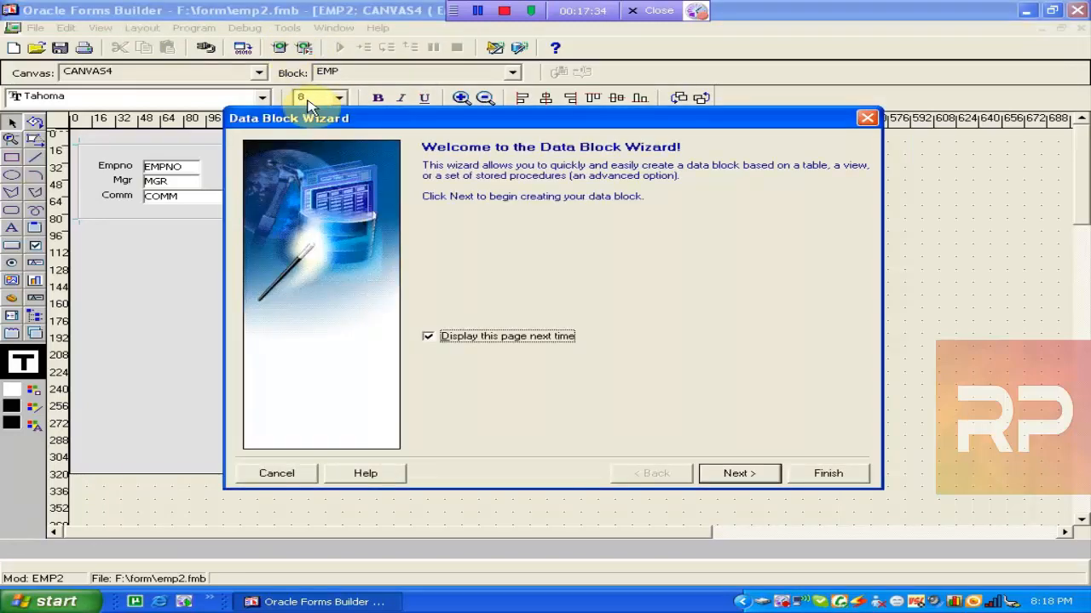
left_click(281, 475)
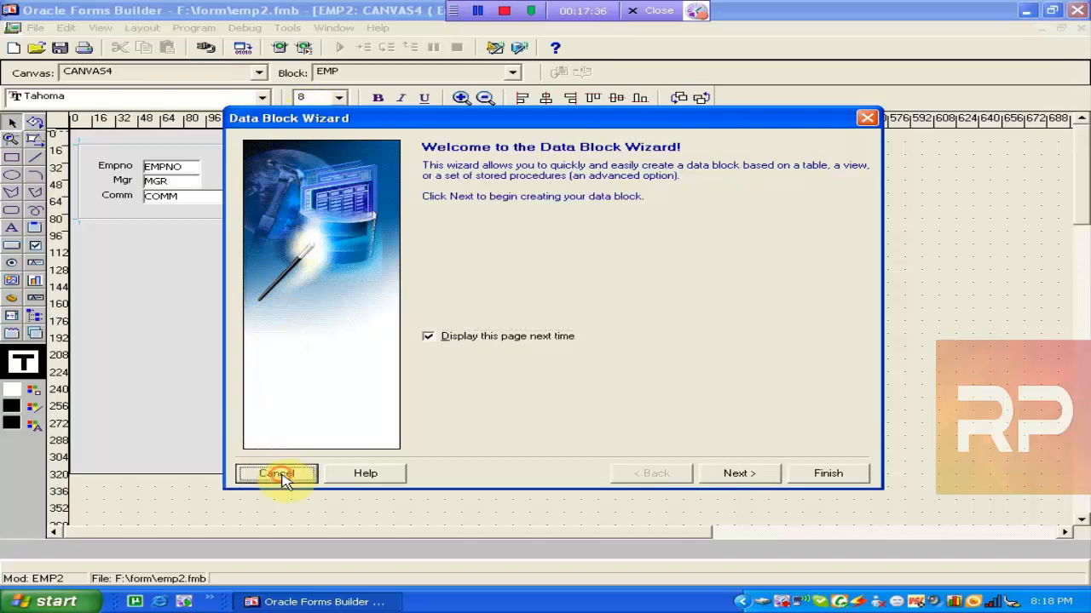
left_click(361, 188)
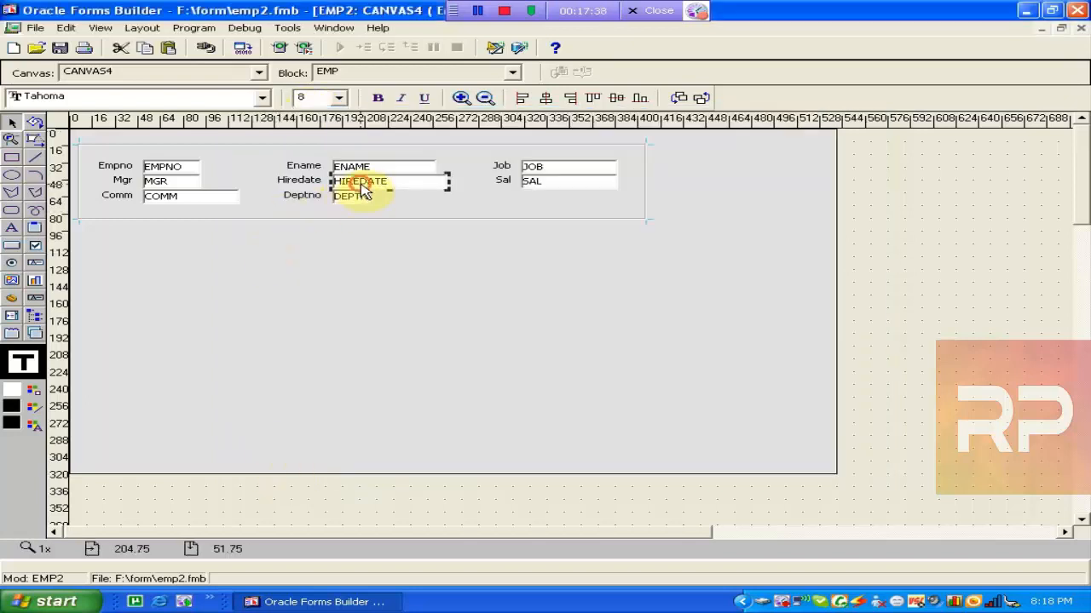
left_click(287, 27)
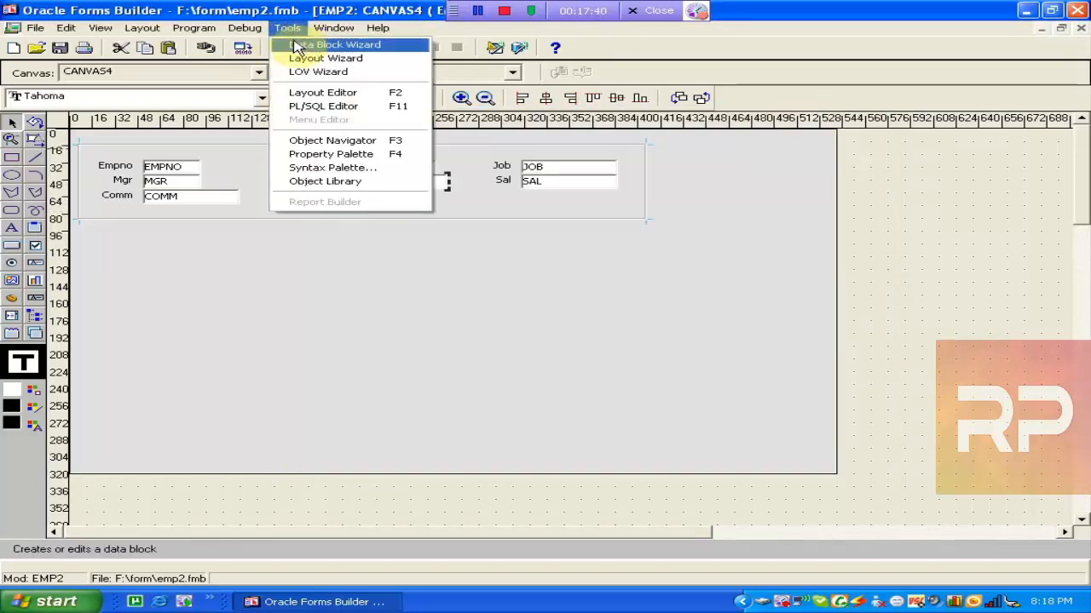
left_click(296, 48)
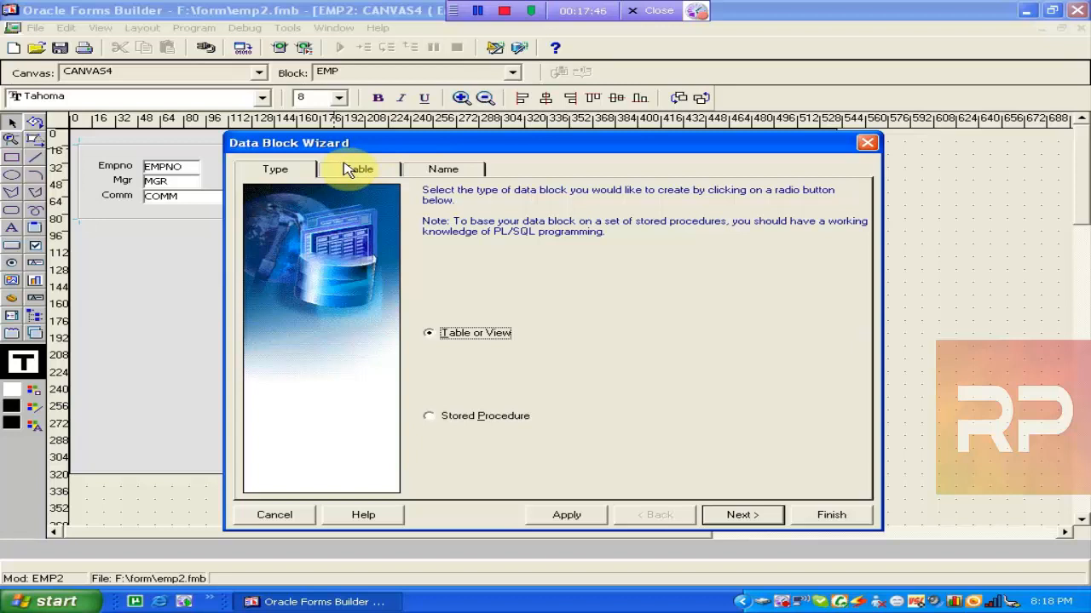
left_click(349, 170)
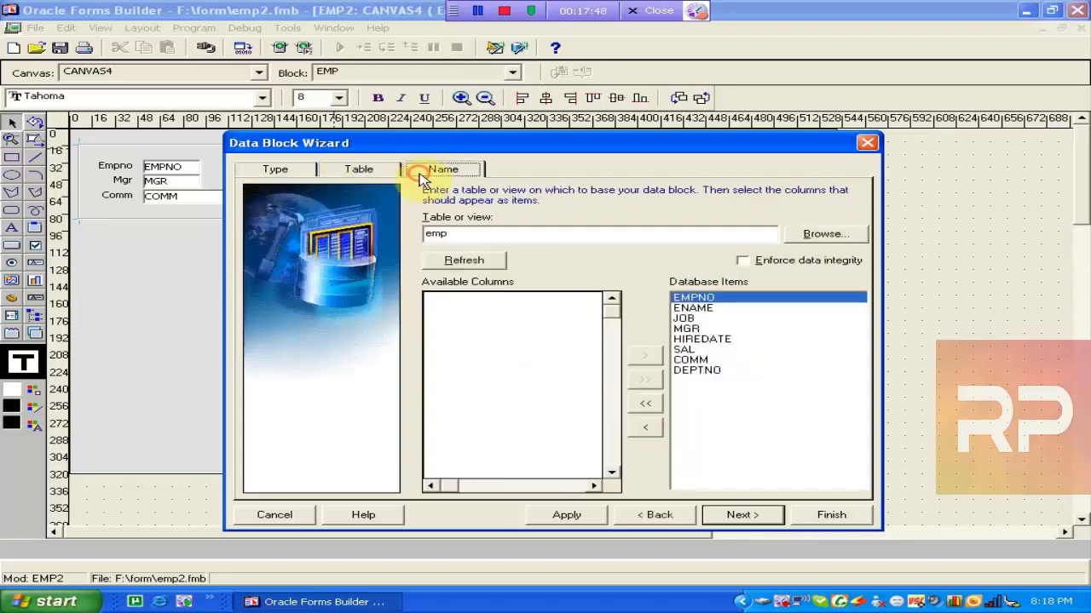
left_click(416, 174)
left_click(362, 172)
left_click(307, 171)
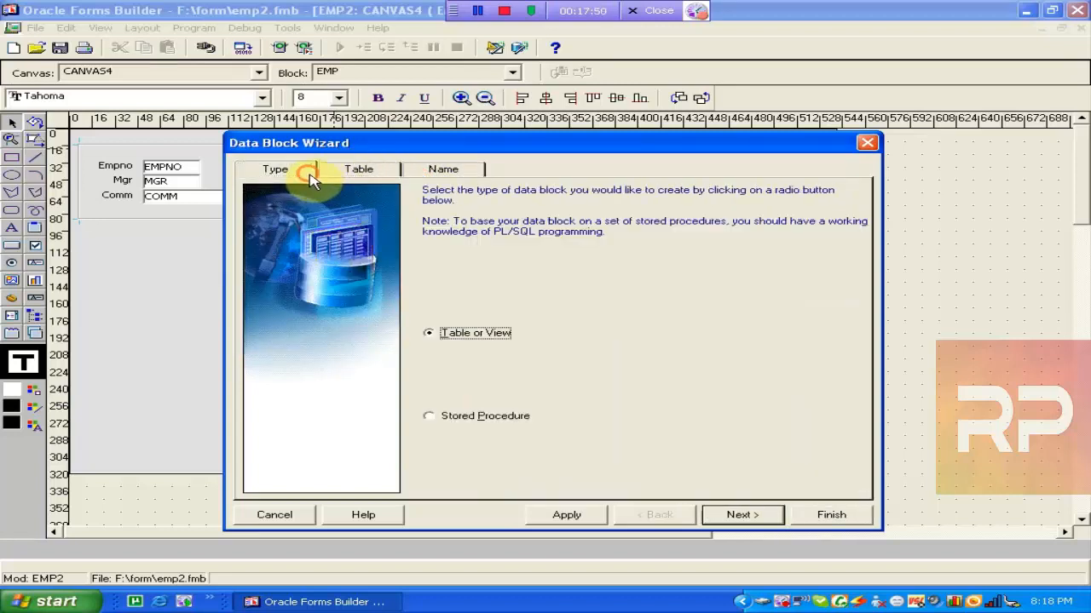
left_click(271, 514)
Retry and cancel the Data Block Wizard, returning to the Object Navigator with EMP2 selected.
left_click(102, 151)
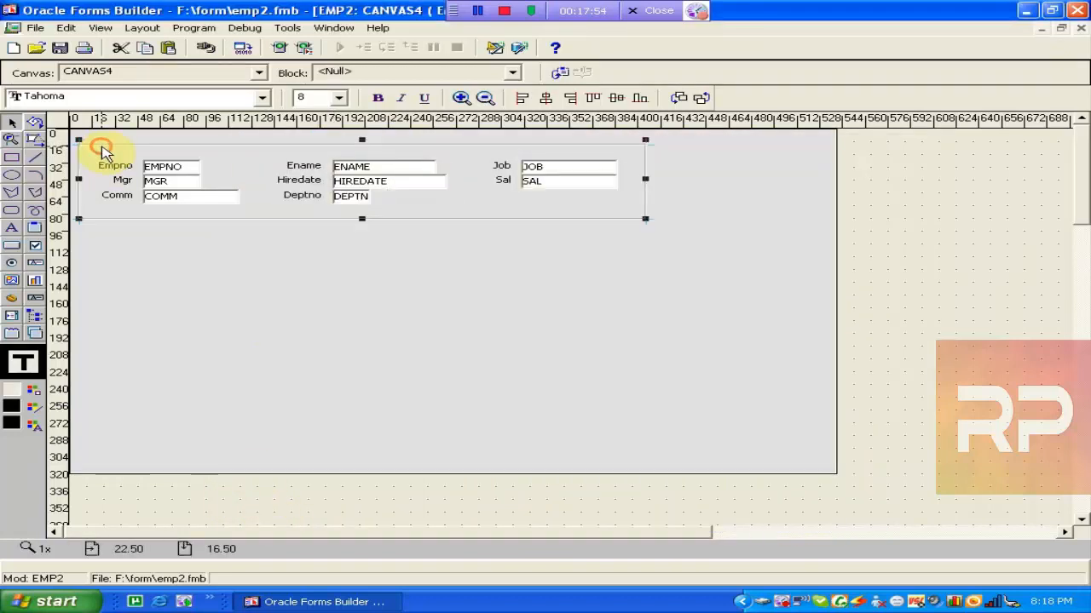
left_click(287, 27)
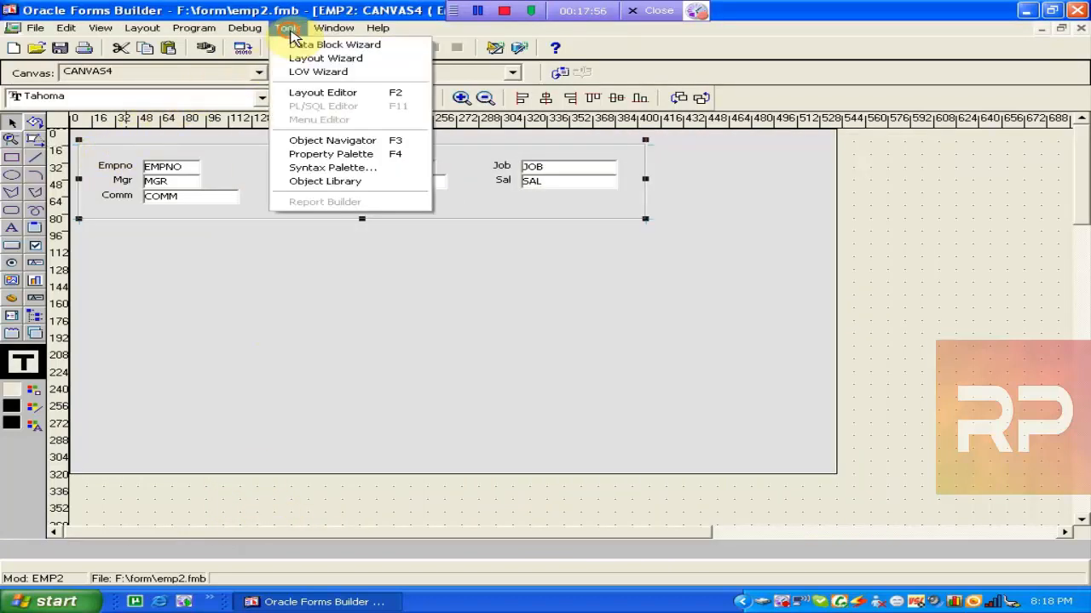
left_click(300, 47)
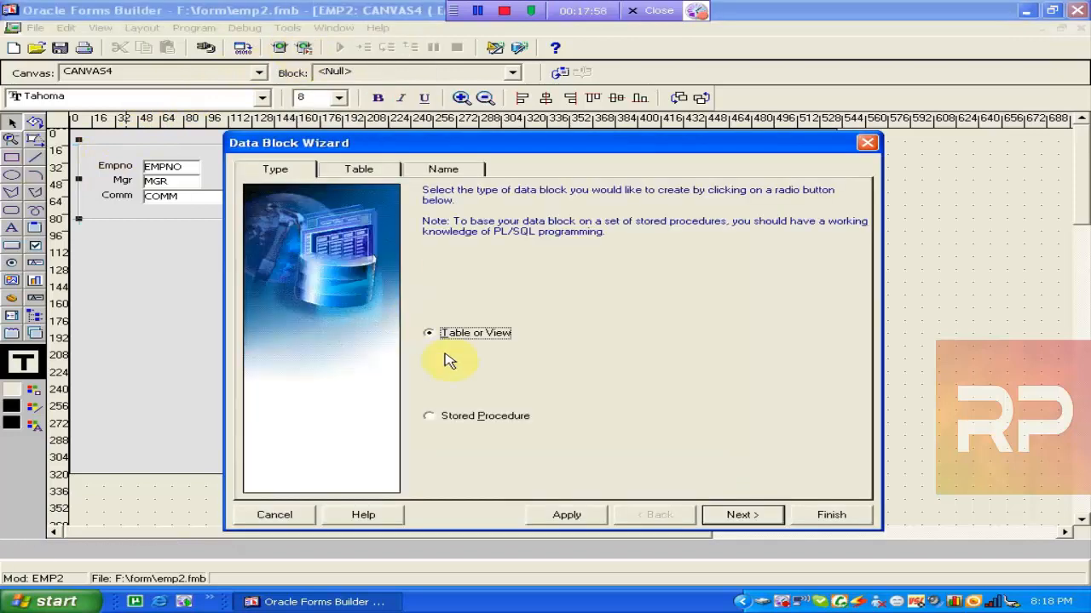
left_click(290, 514)
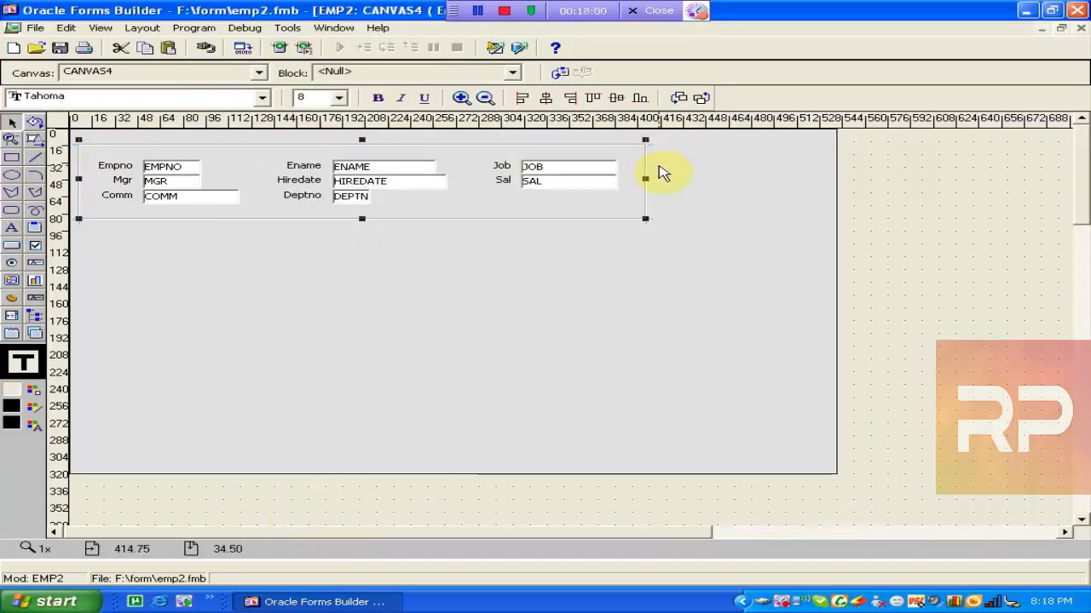
left_click(1080, 27)
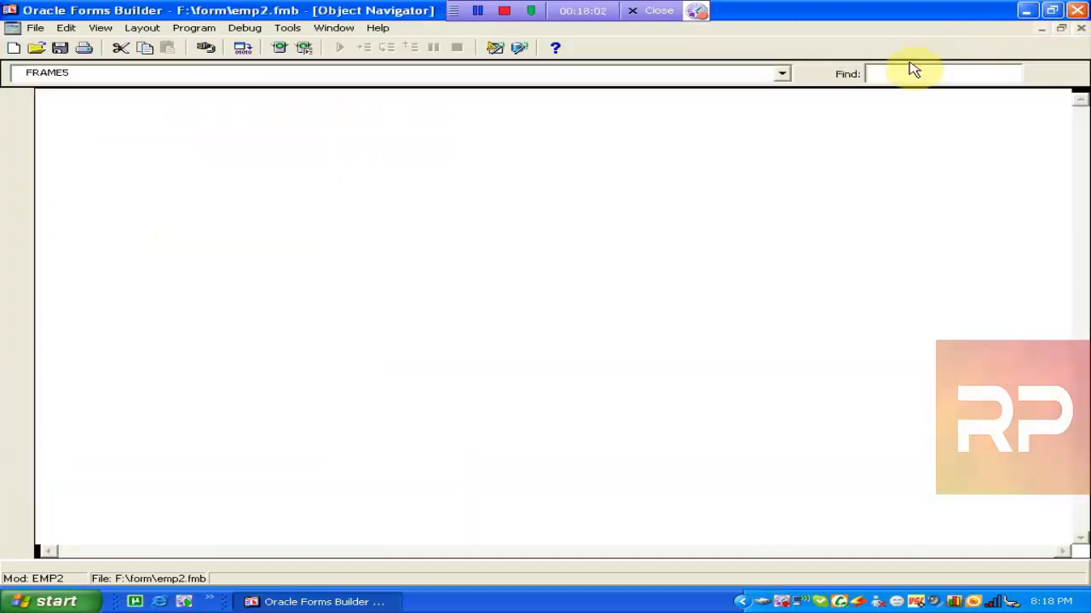
left_click(88, 113)
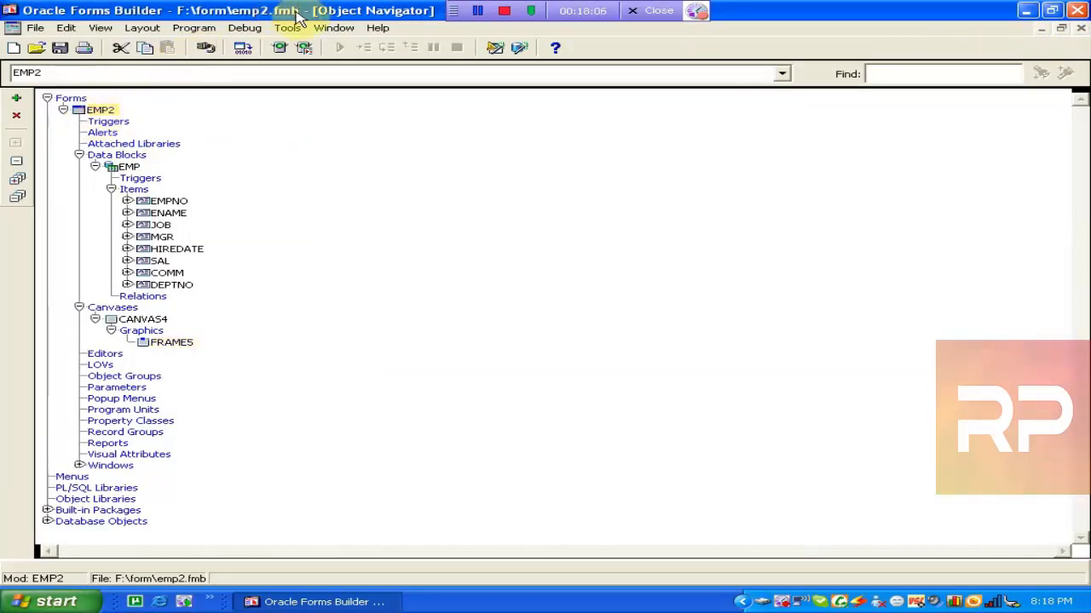
left_click(287, 27)
left_click(293, 47)
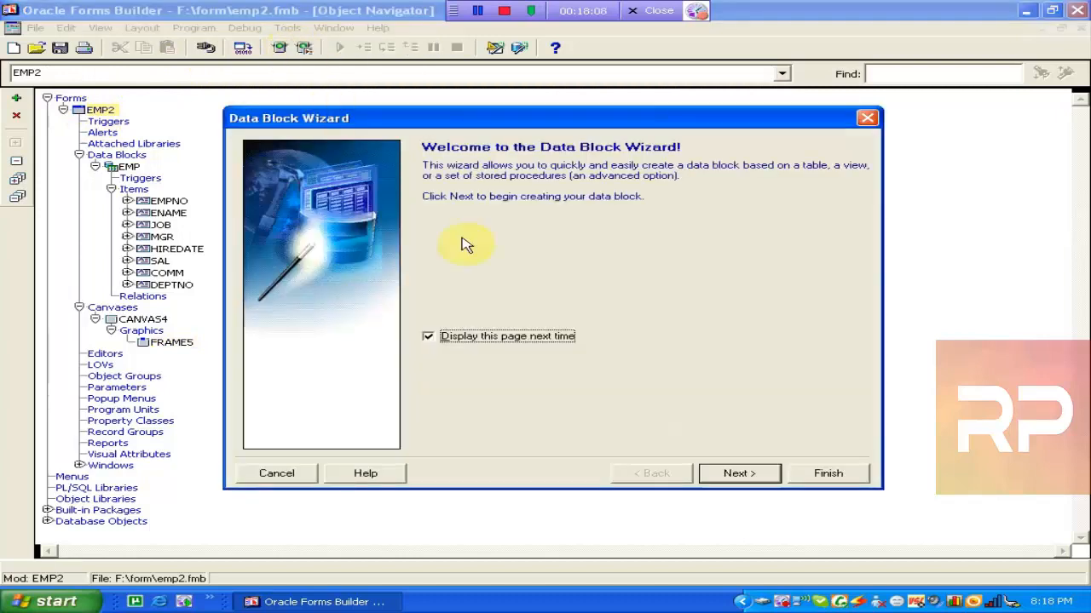
left_click(266, 480)
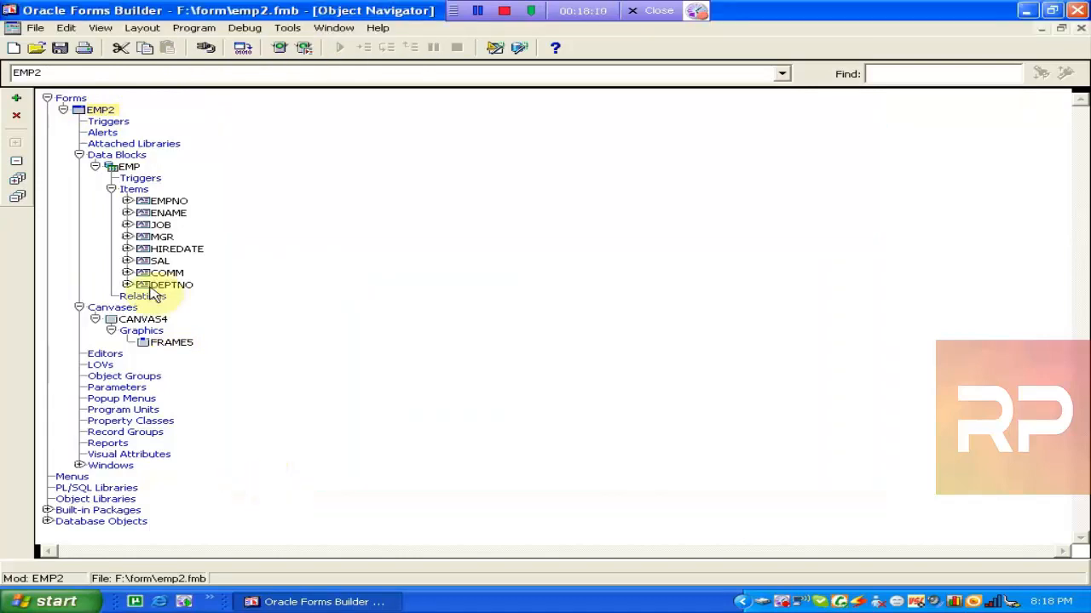
Remove COMM from the EMP block's columns in the Data Block Wizard, then apply and finish.
left_click(179, 249)
left_click(287, 27)
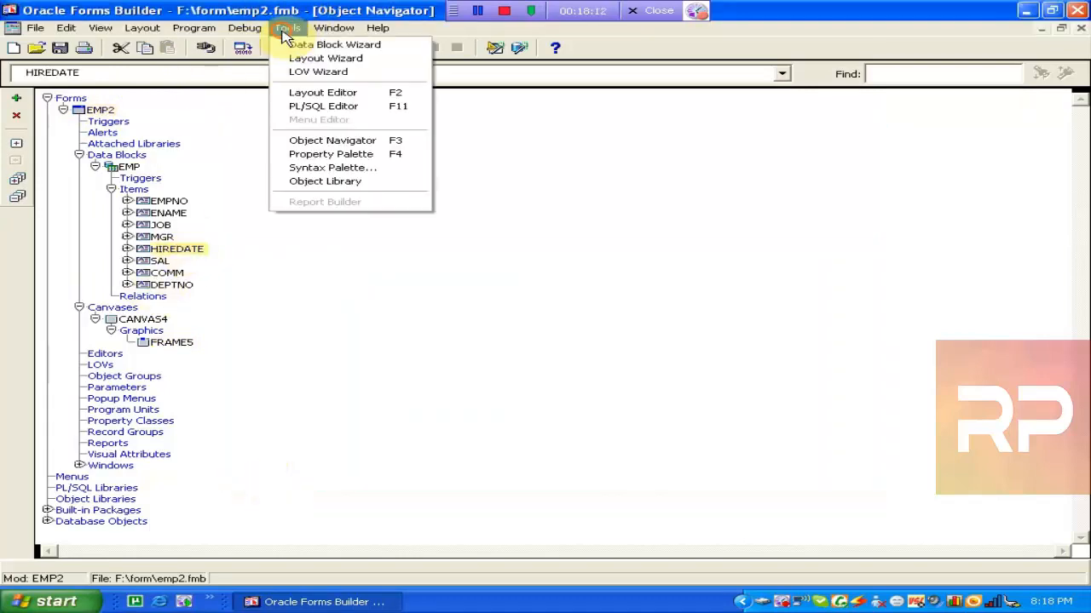
left_click(289, 43)
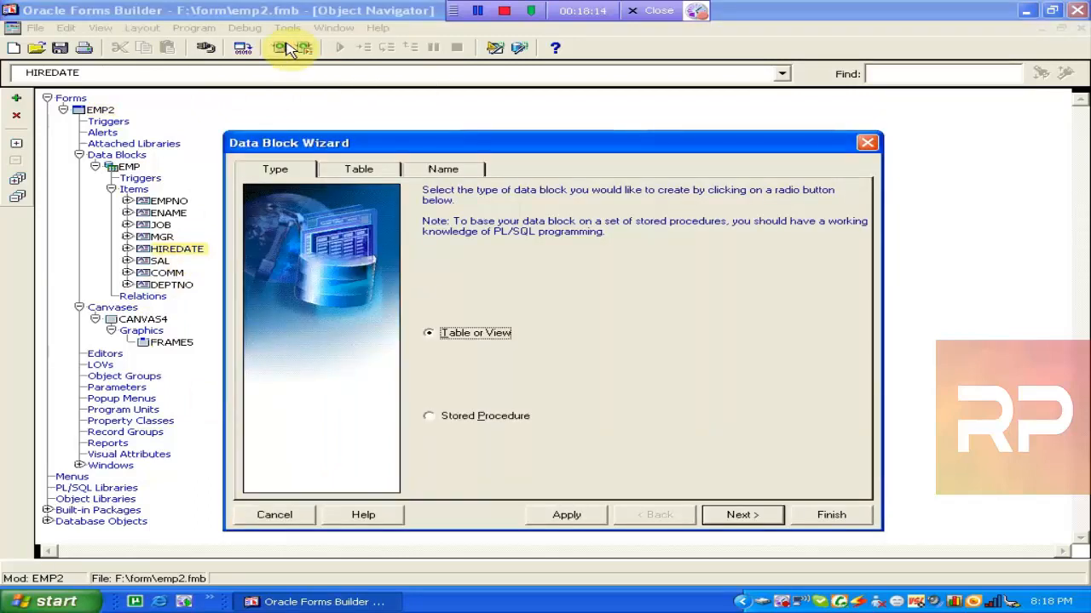
left_click(376, 170)
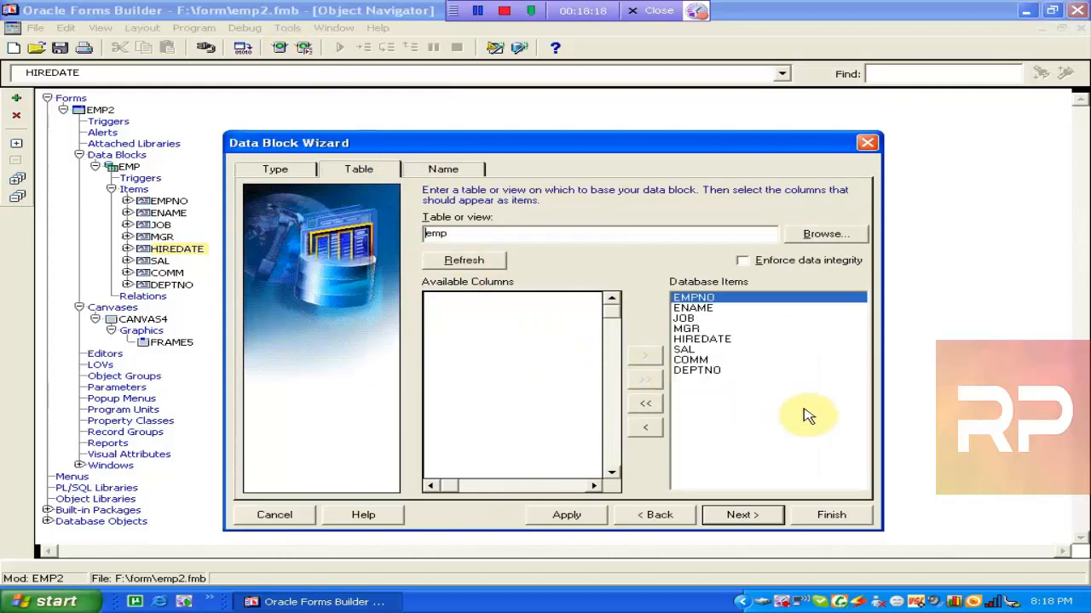
left_click(711, 362)
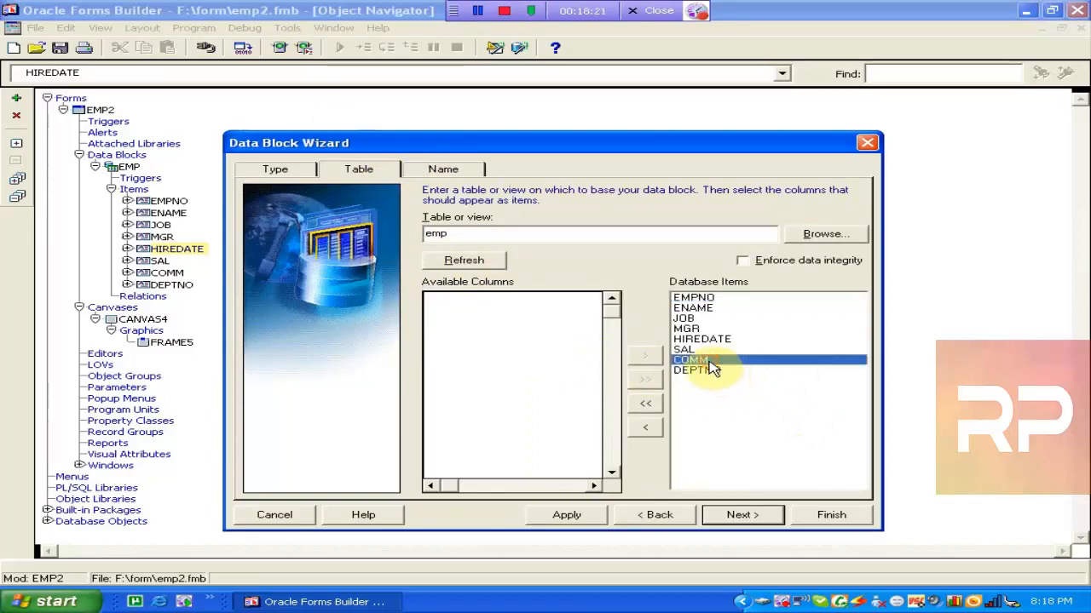
left_click(654, 427)
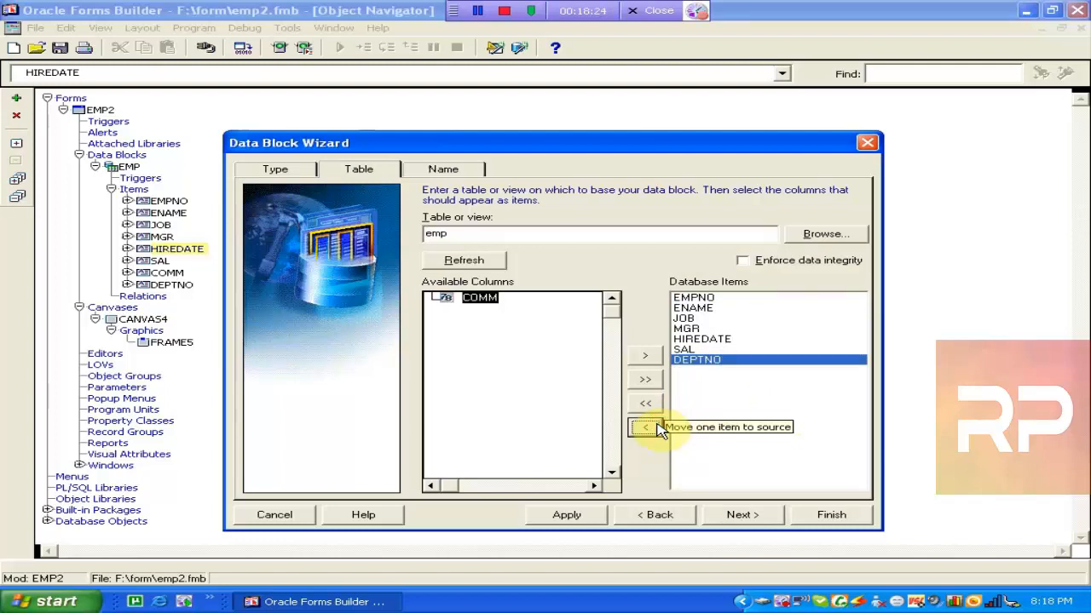
left_click(440, 170)
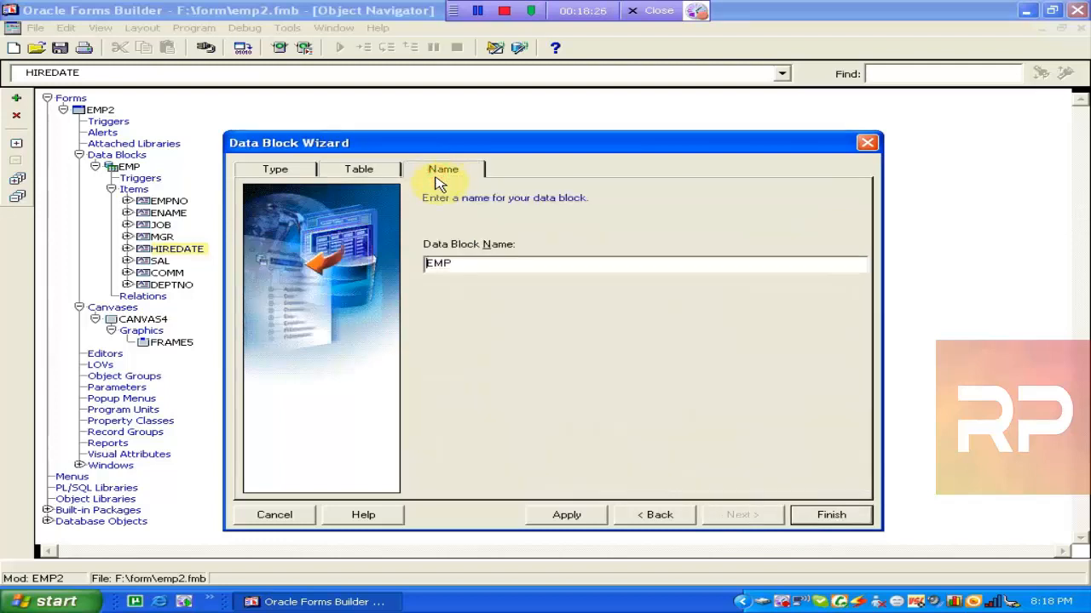
left_click_drag(469, 268, 426, 266)
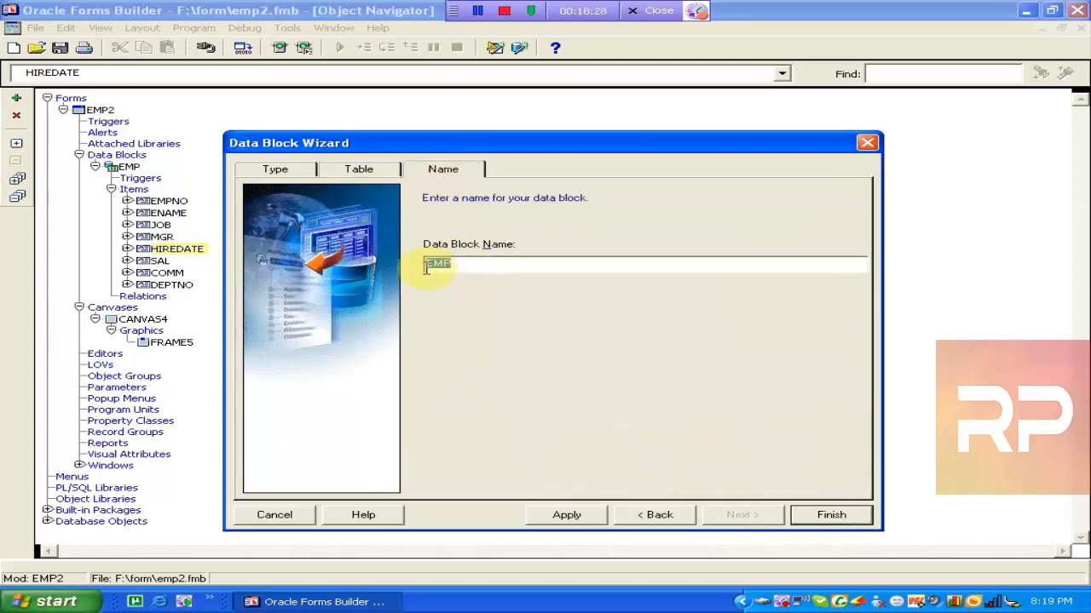
left_click(568, 516)
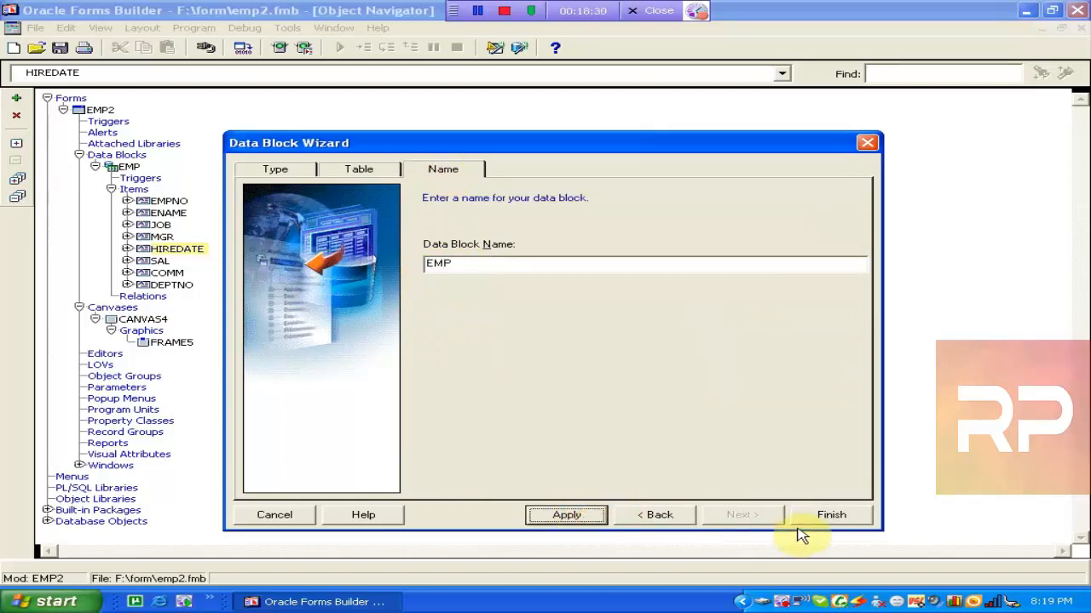
left_click(820, 517)
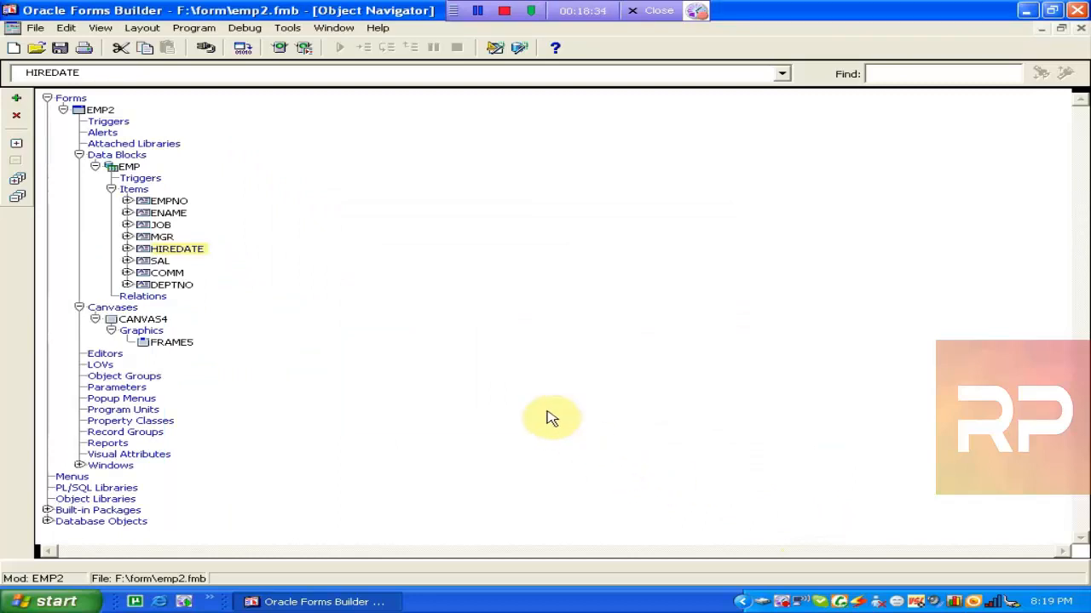
Launch the Layout Wizard for the EMP block and cancel it.
left_click(120, 321)
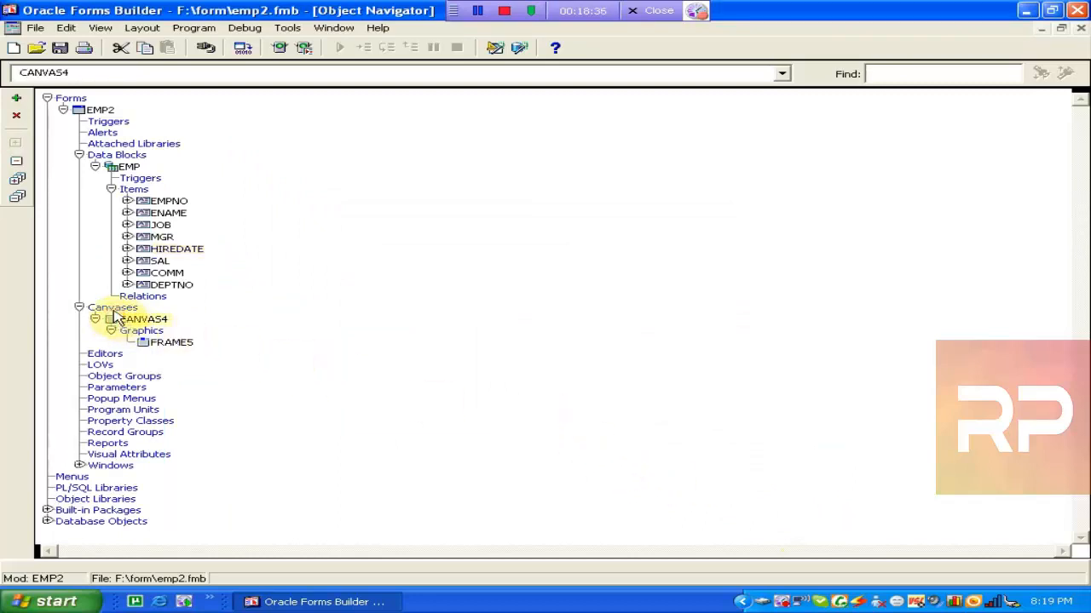
left_click(126, 167)
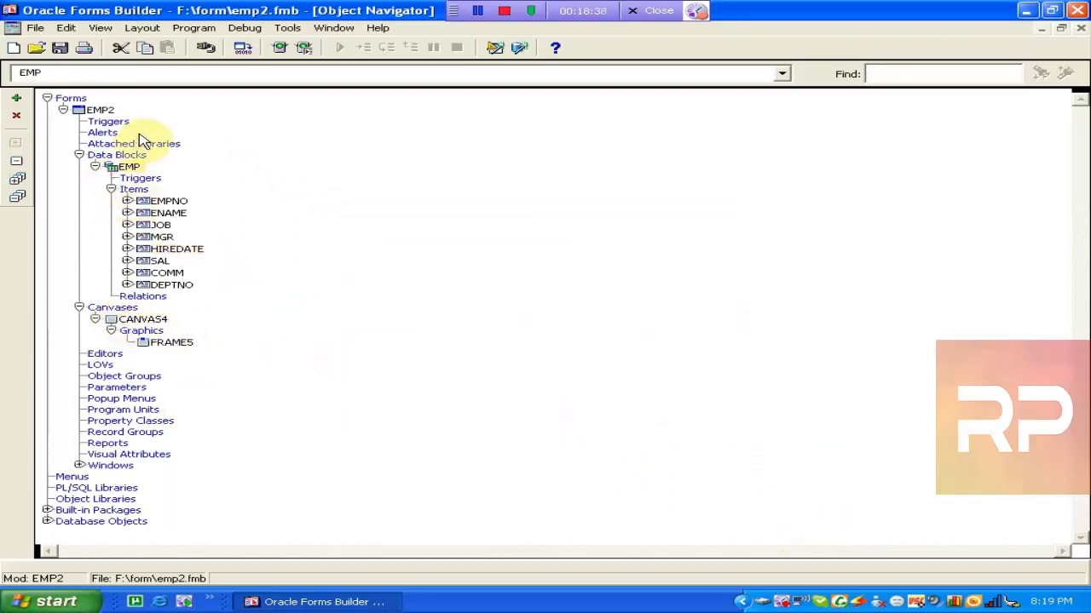
left_click(286, 31)
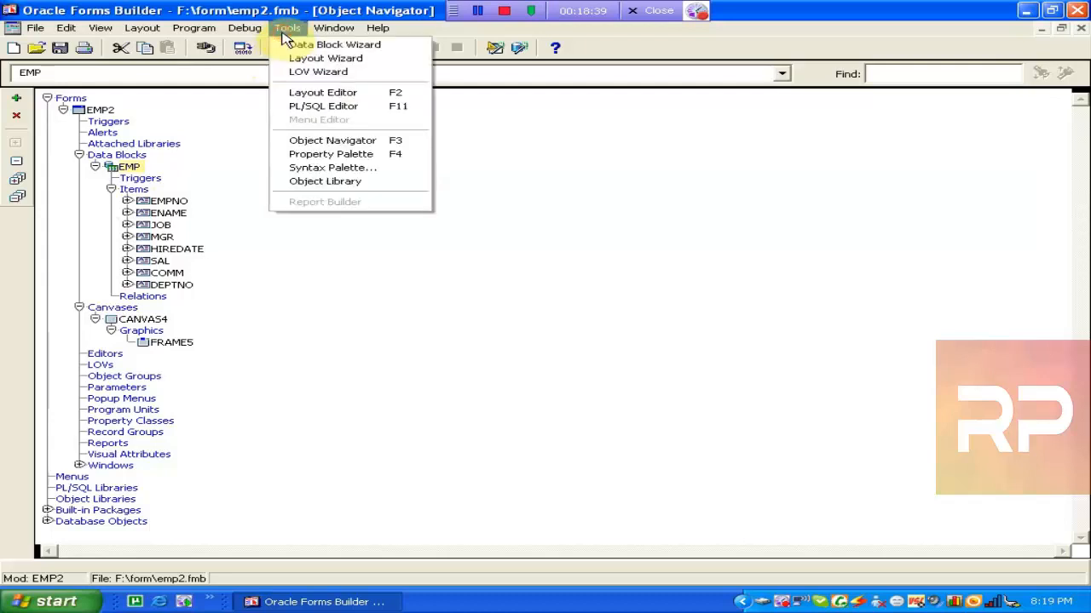
left_click(332, 60)
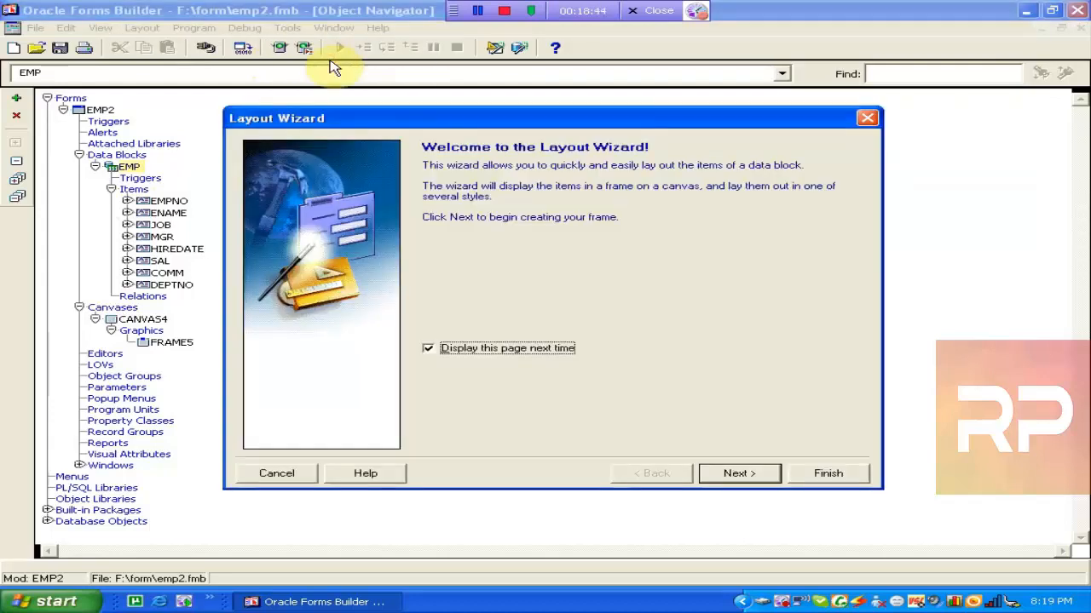
left_click(303, 477)
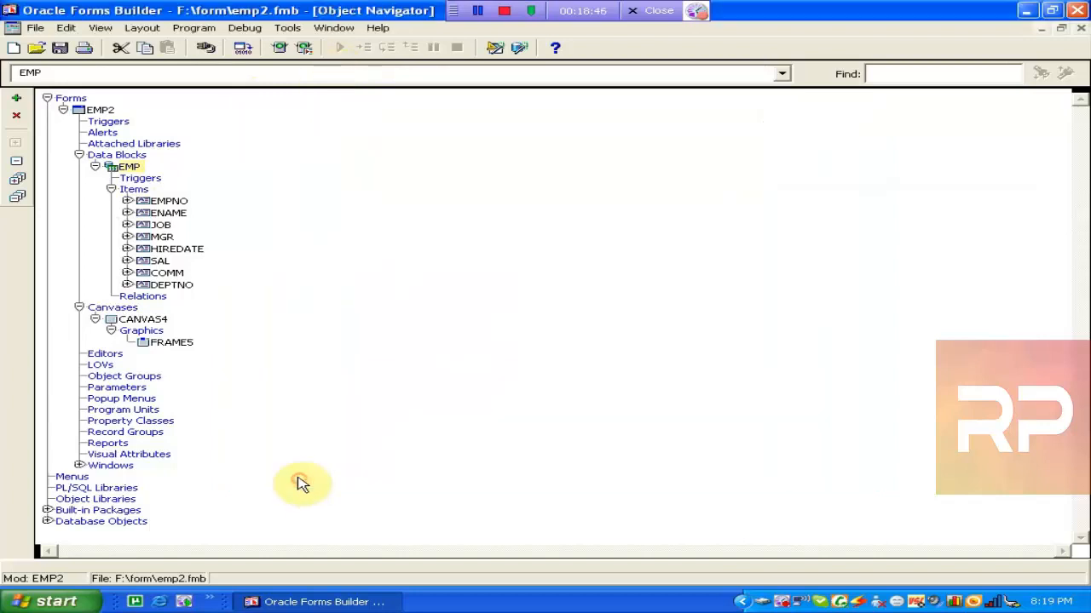
Cancel the Layout Wizard again from the MGR item, then open CANVAS4 in the Layout Editor.
left_click(144, 237)
left_click(288, 28)
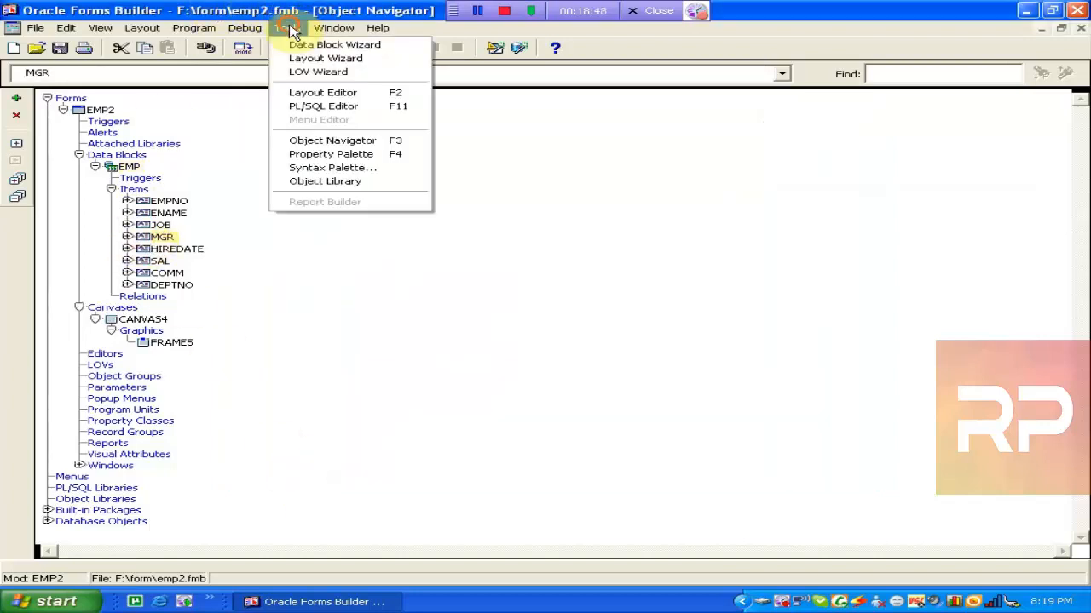
left_click(303, 57)
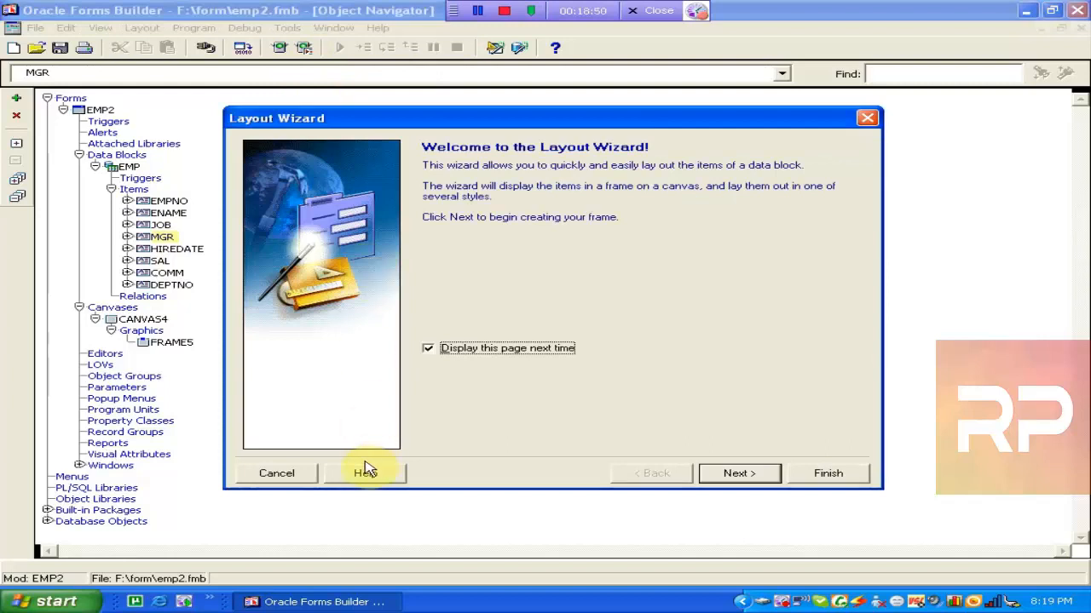
left_click(304, 478)
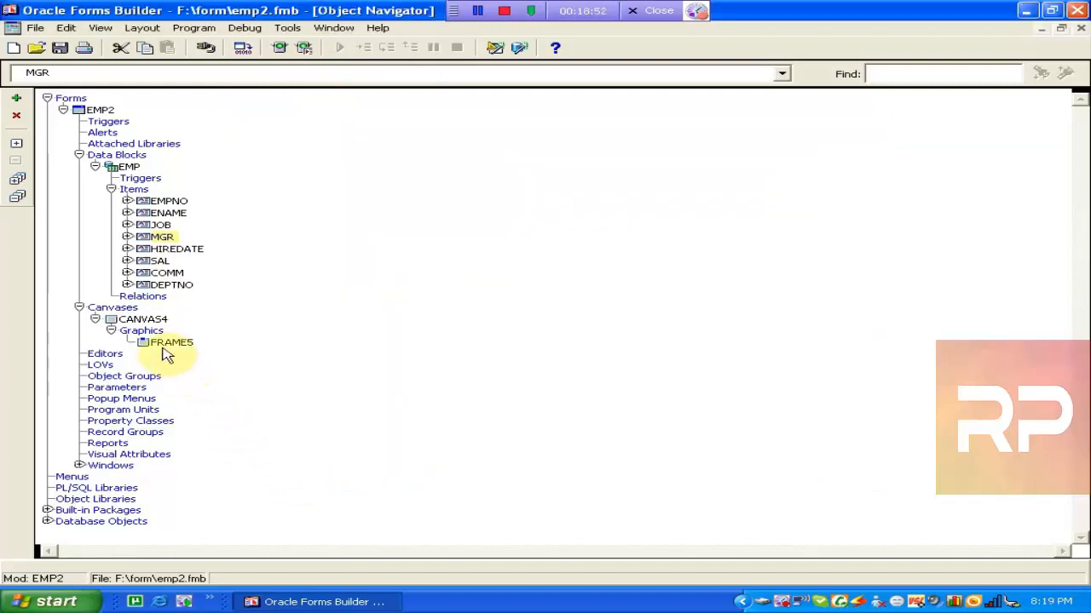
left_click(153, 349)
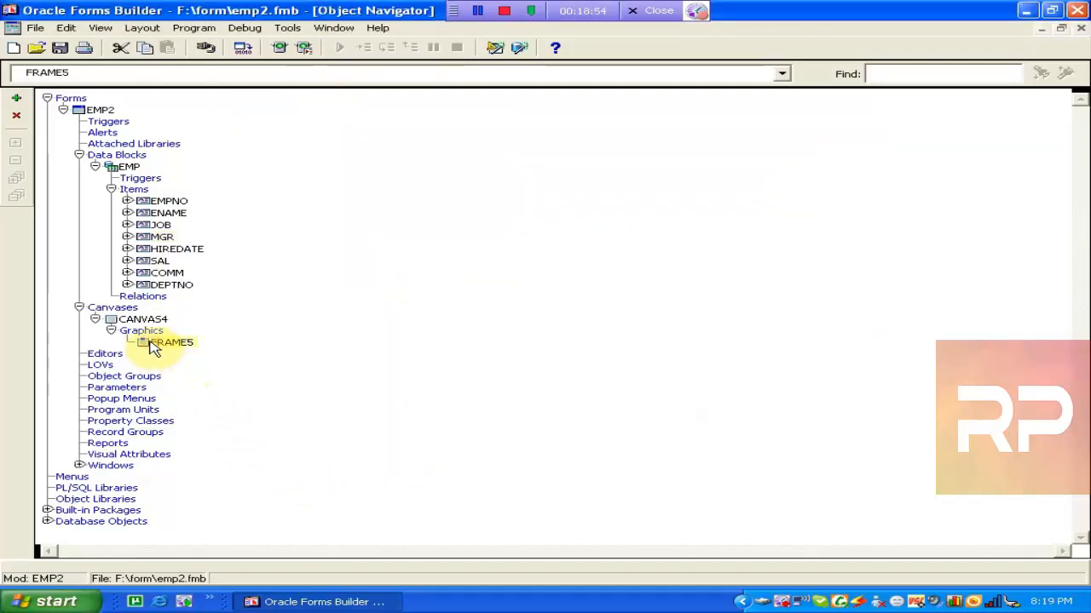
double_click(116, 321)
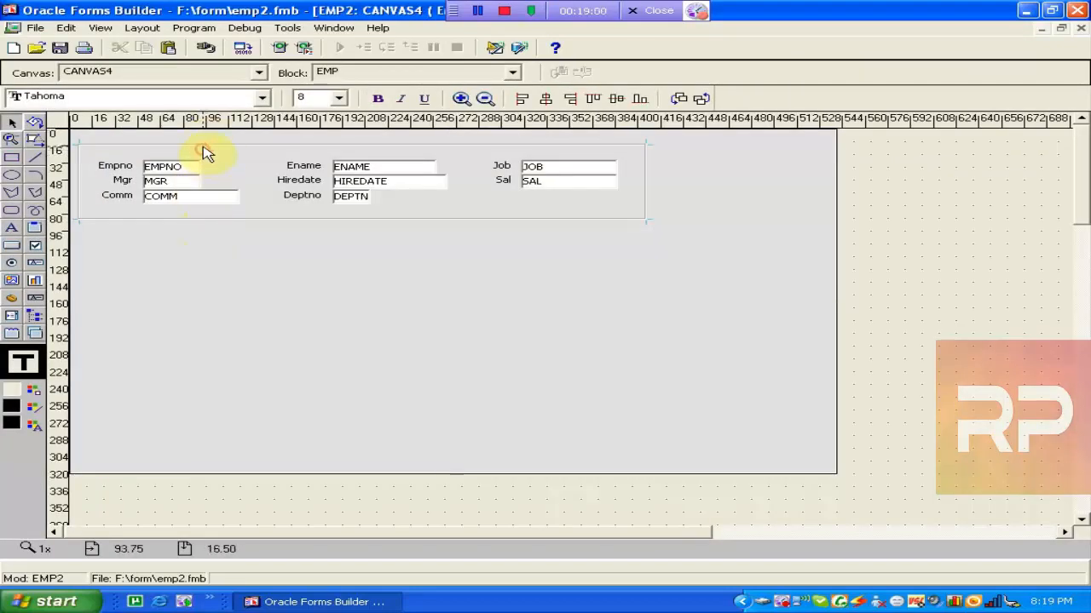
Rerun the Layout Wizard on the EMP frame and drop COMM from the displayed items.
left_click(204, 152)
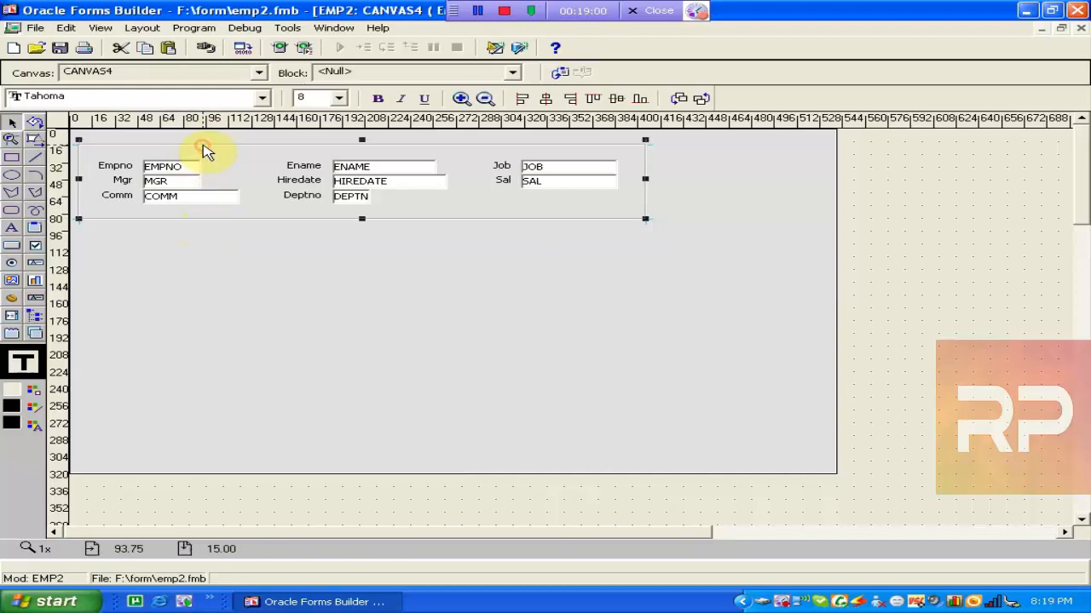
left_click(287, 27)
left_click(311, 56)
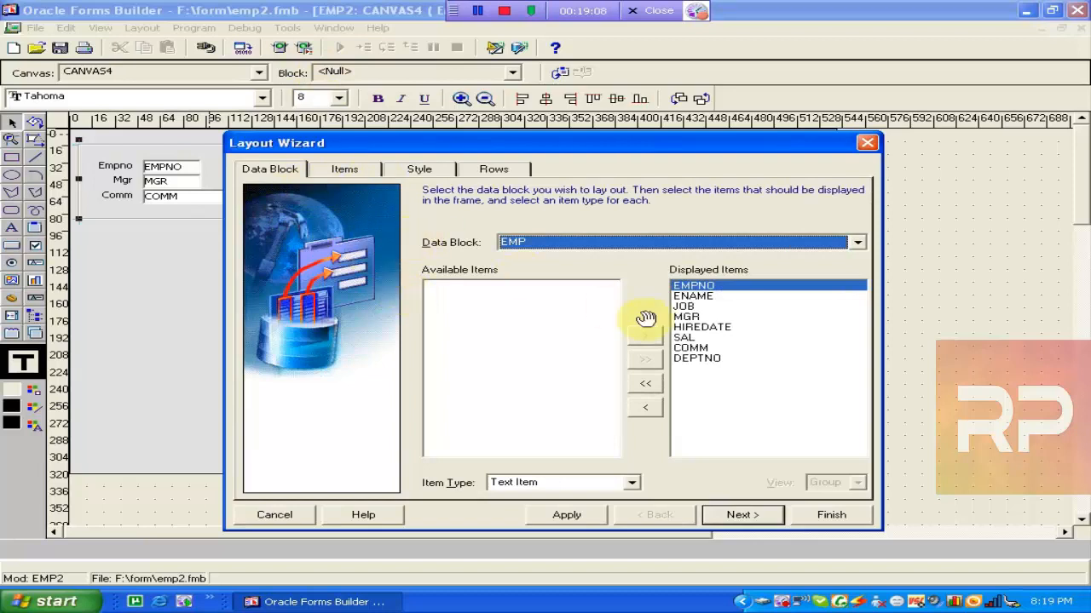
left_click(709, 351)
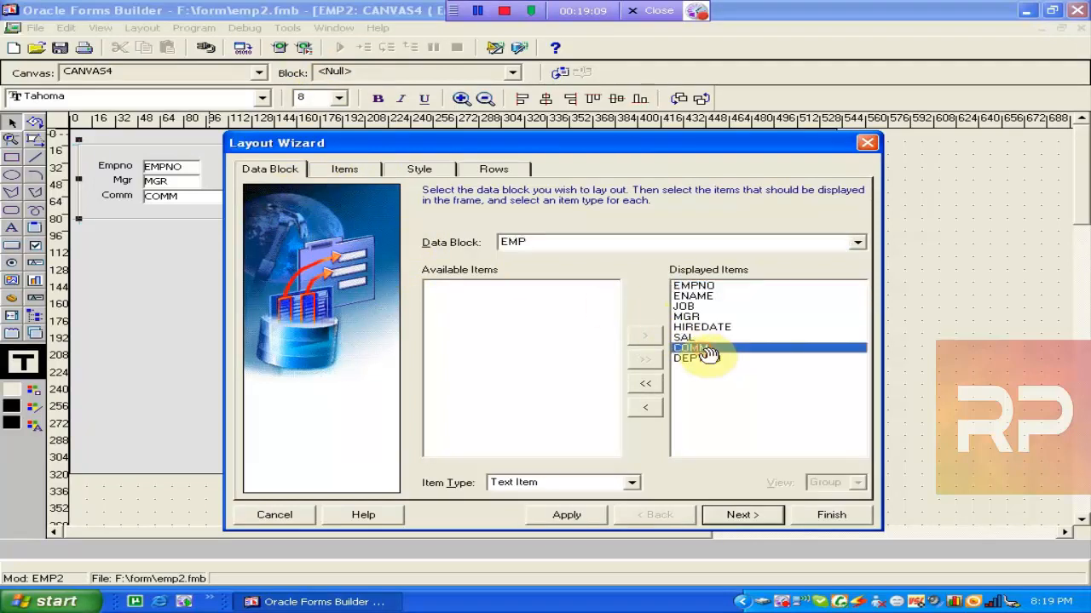
left_click(646, 408)
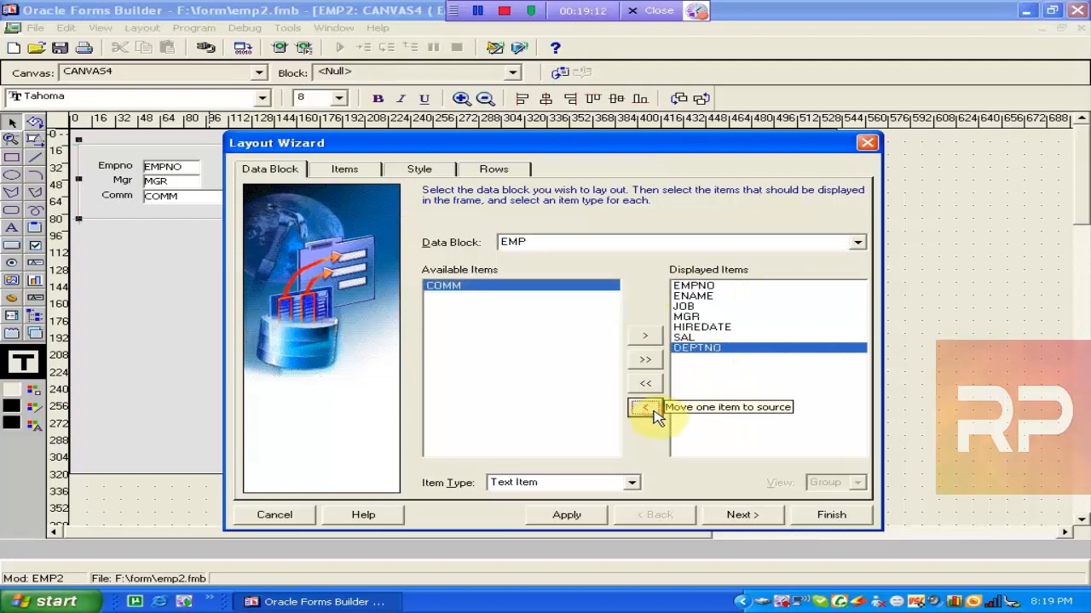
left_click(356, 176)
left_click(418, 171)
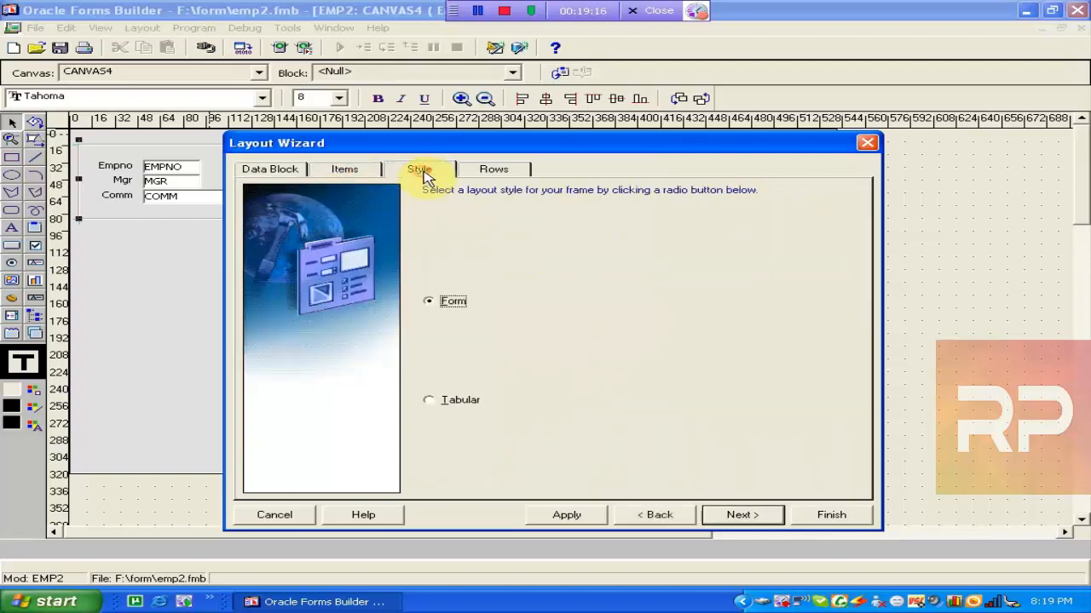
Switch to Tabular style with 5 records displayed and a scrollbar, then finish.
left_click(438, 401)
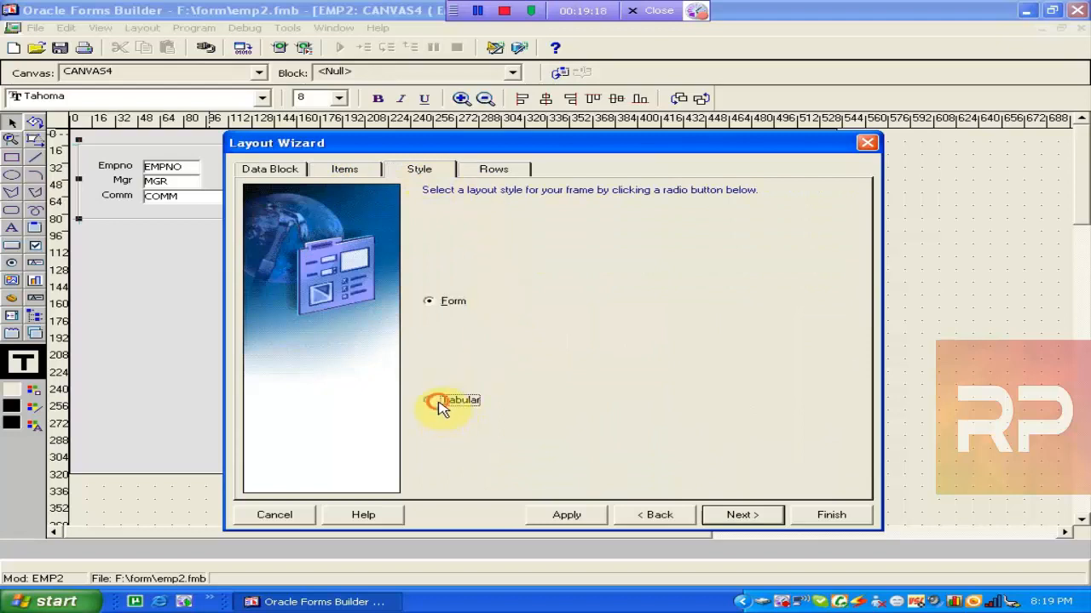
left_click(493, 170)
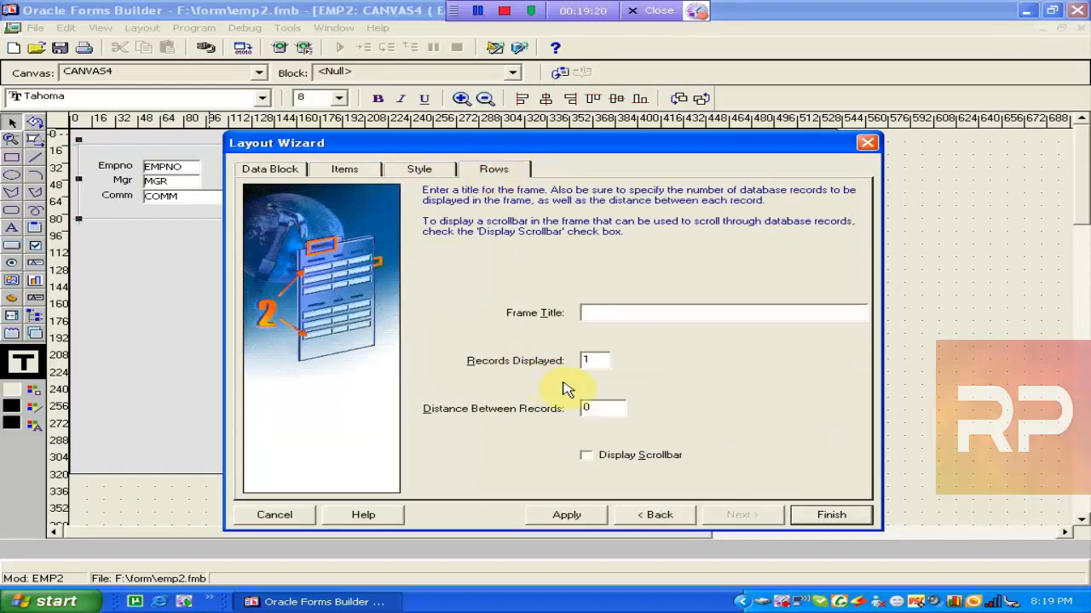
double_click(601, 361)
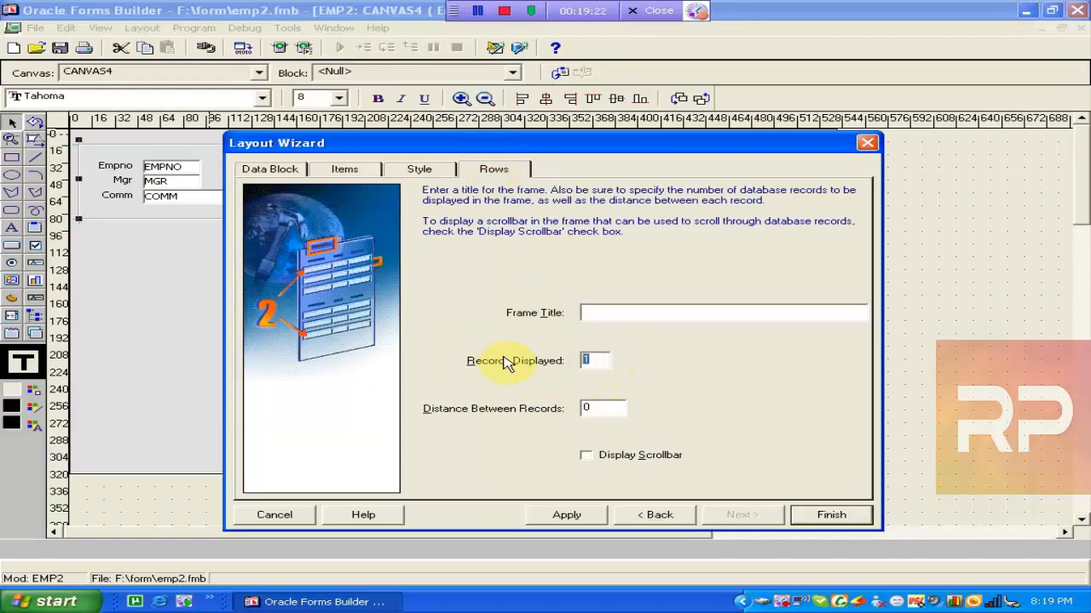
type("5")
left_click(586, 455)
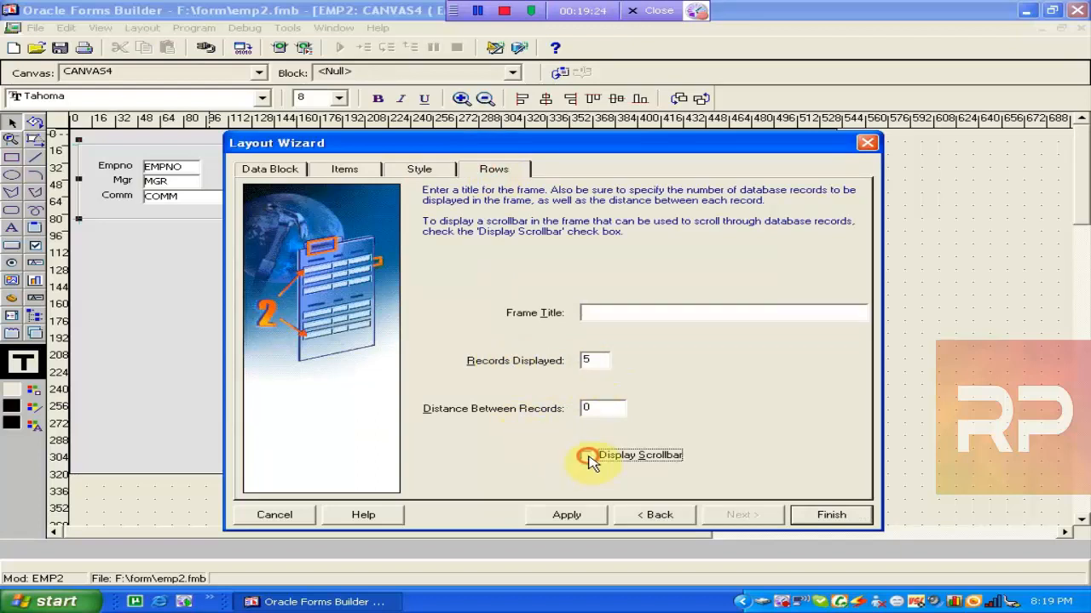
left_click(830, 516)
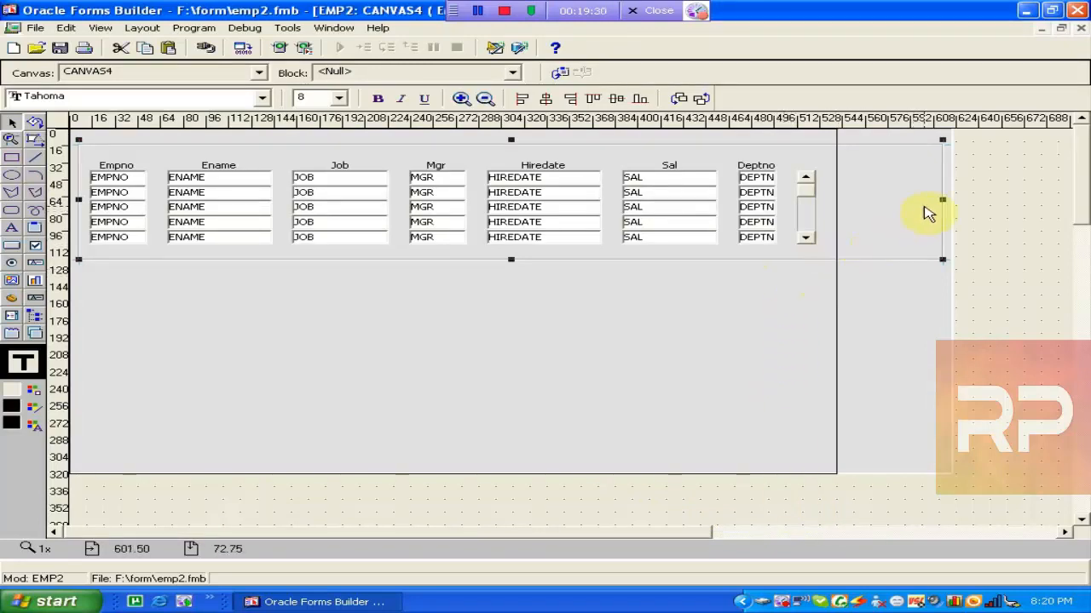
Narrow the tabular frame to its columns and resize the canvas to about 600 x 340.
left_click_drag(943, 200, 824, 208)
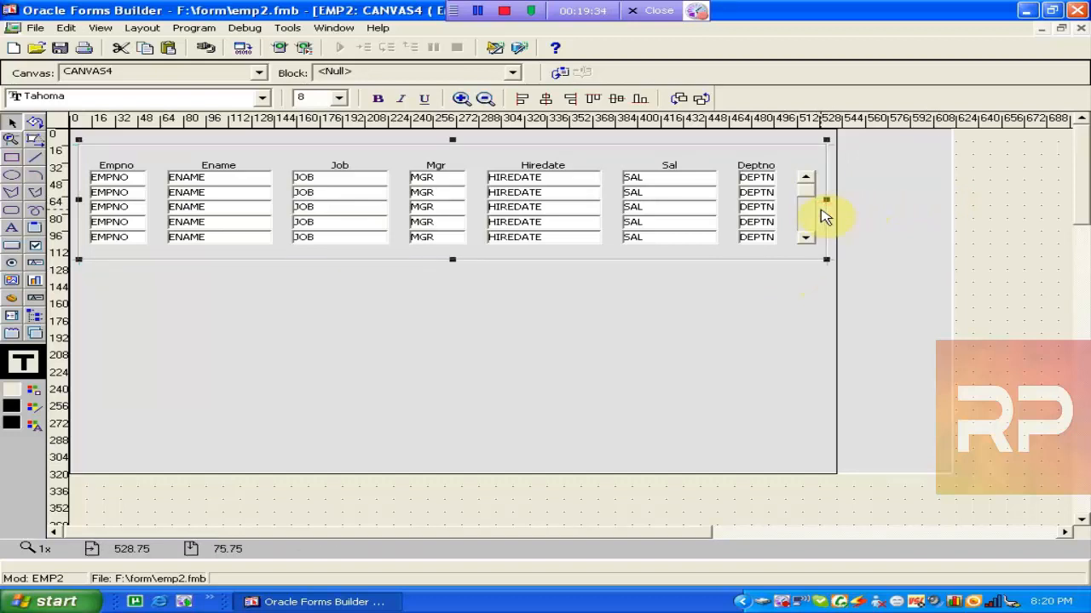
left_click(839, 388)
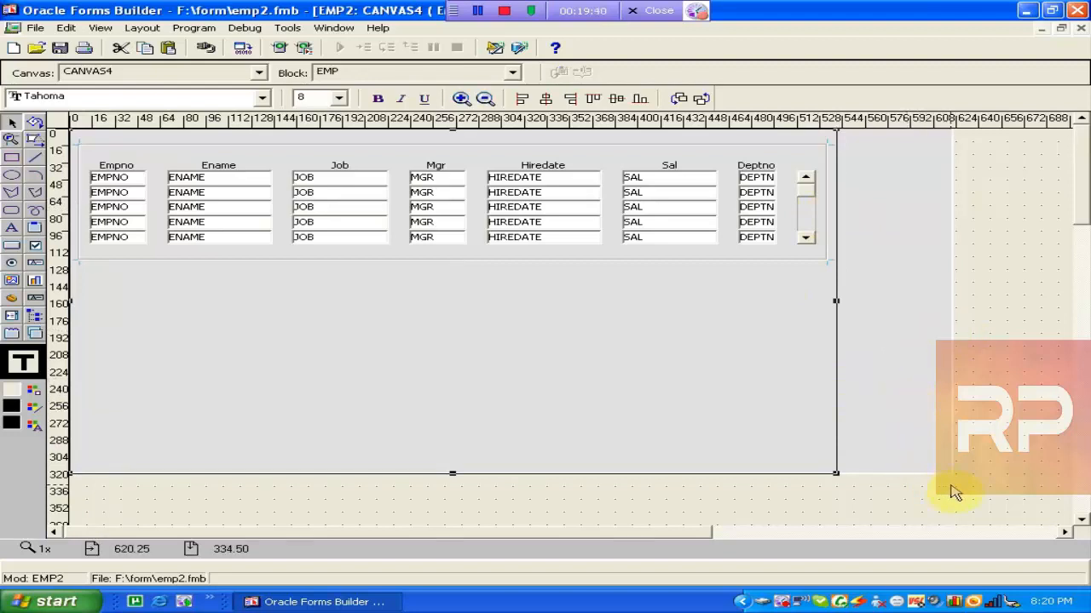
left_click_drag(954, 474, 922, 496)
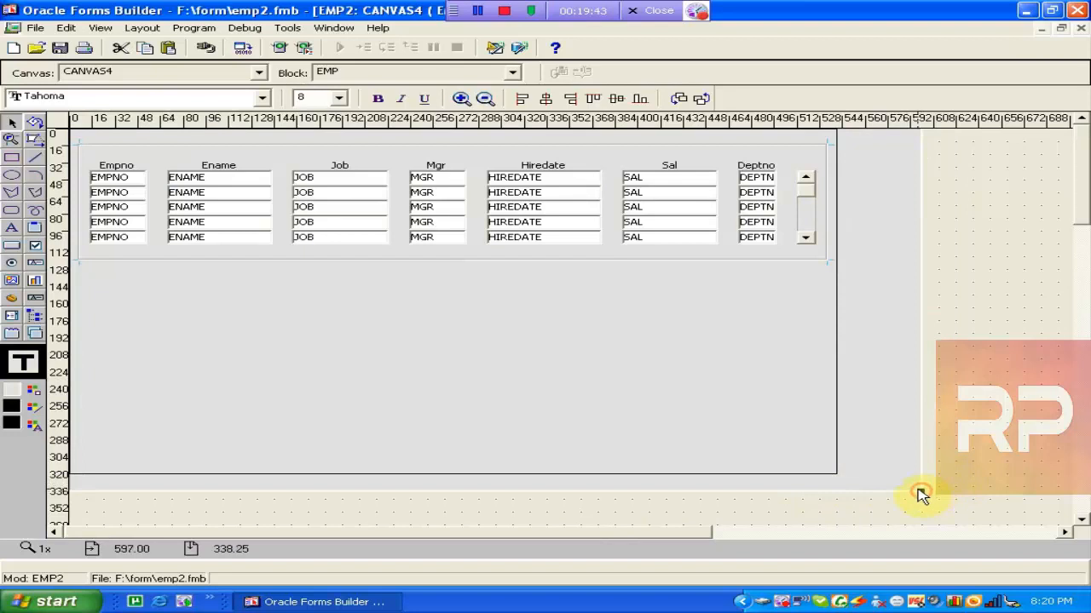
left_click(838, 475)
left_click_drag(835, 476, 859, 474)
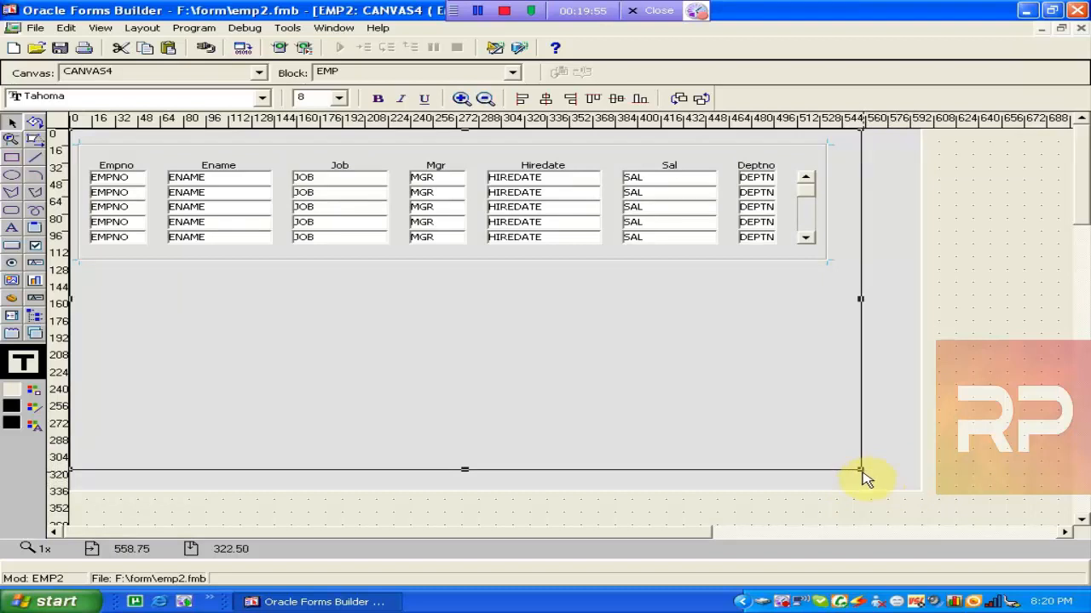
left_click_drag(862, 474, 861, 325)
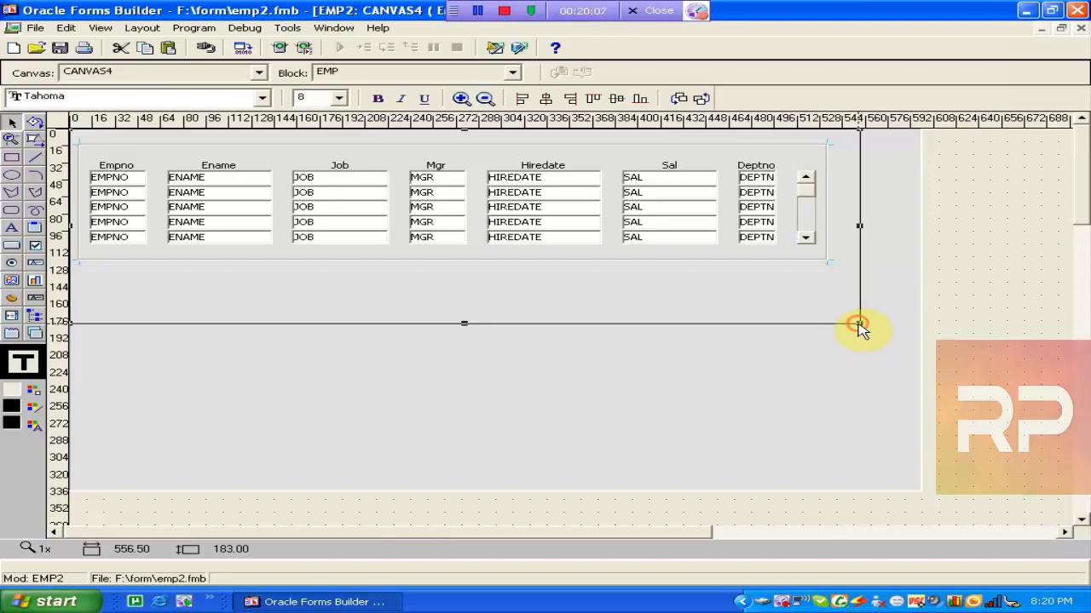
left_click_drag(858, 323, 921, 492)
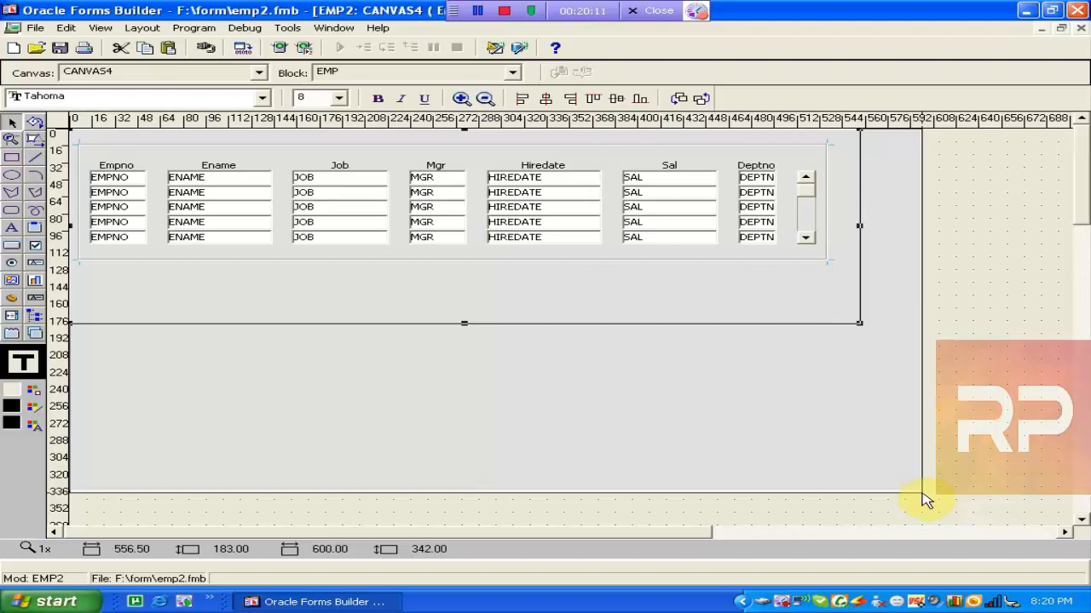
left_click_drag(926, 501, 923, 494)
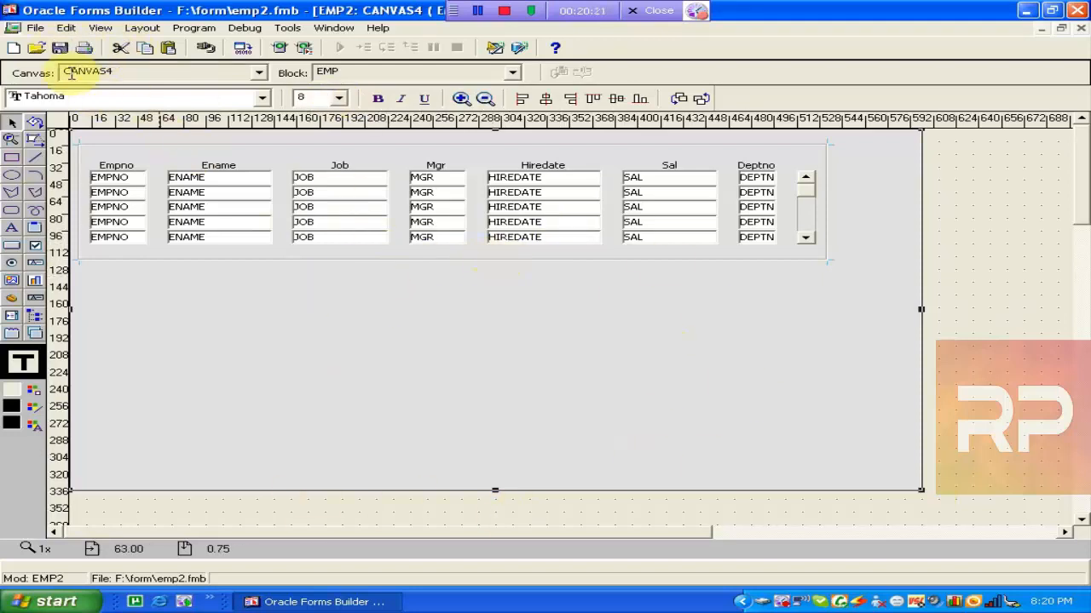
left_click(34, 28)
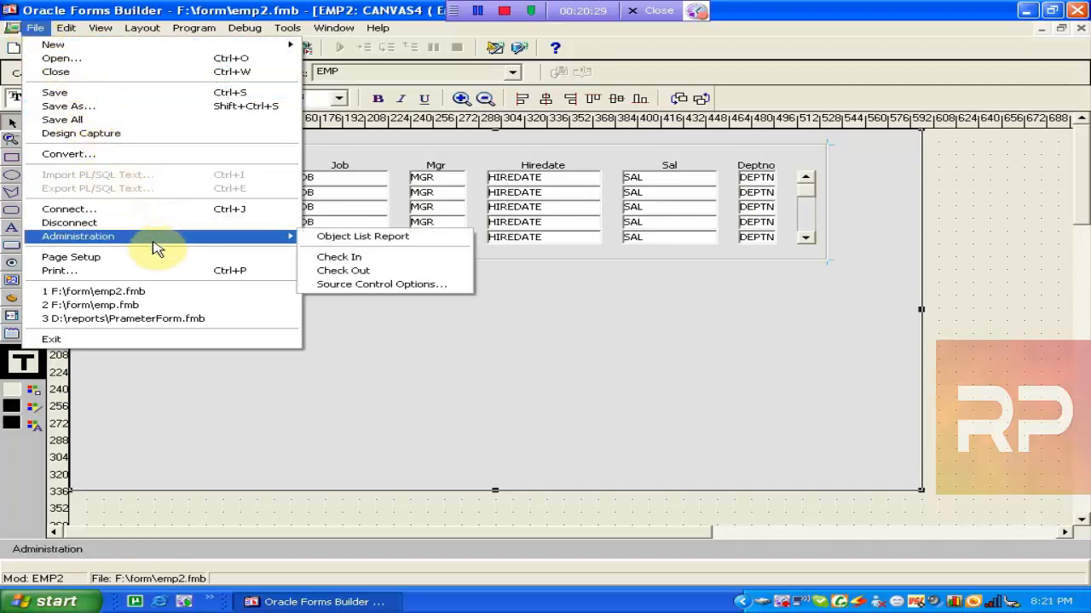
Revert EMP2 to its saved version and reopen CANVAS4 showing the form-style layout.
mouse_move(70, 34)
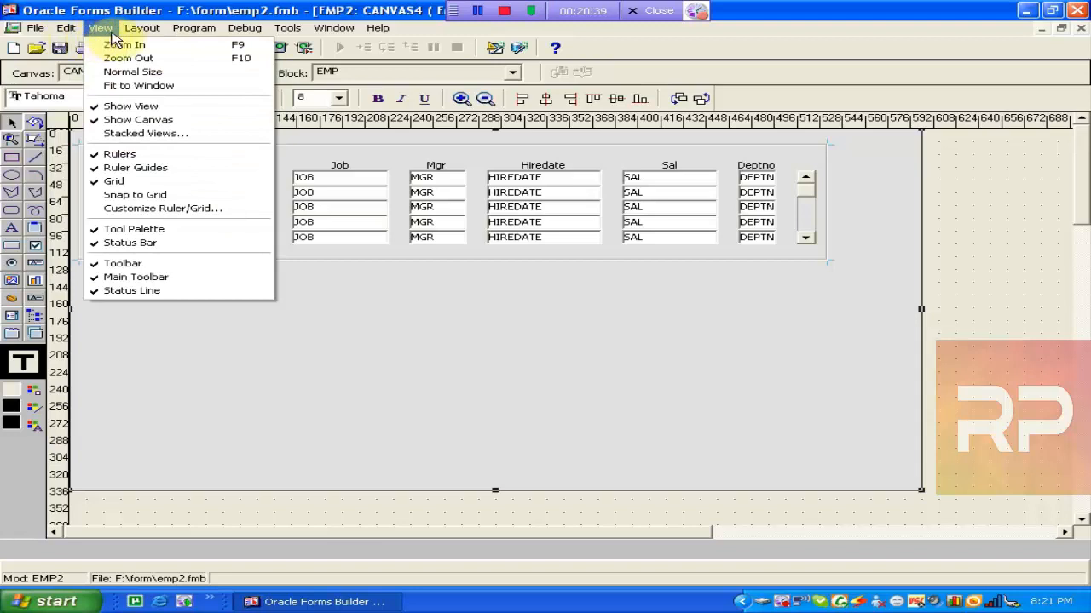
mouse_move(138, 34)
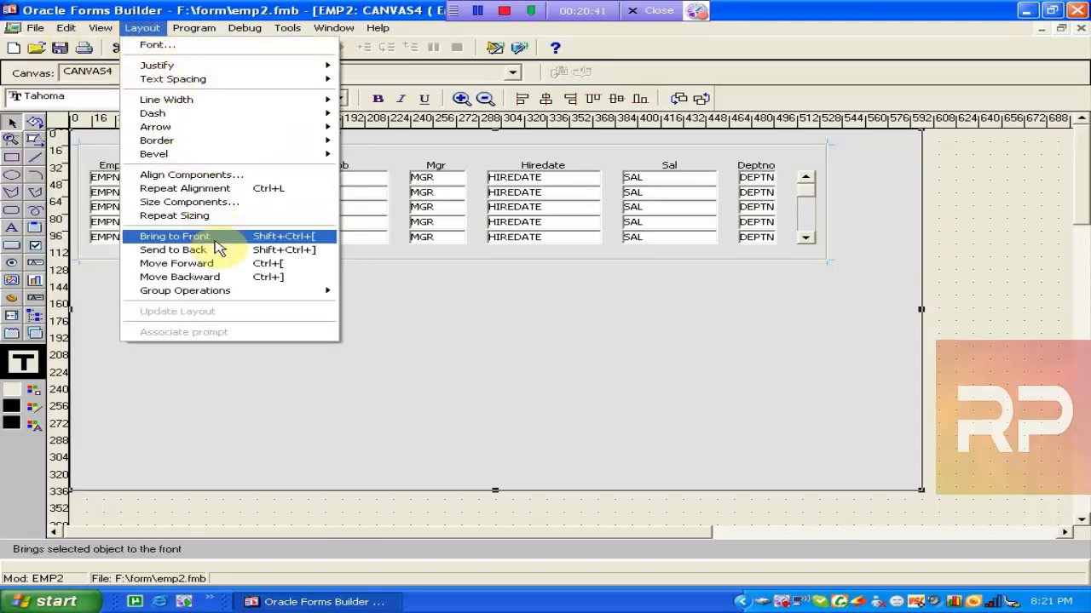
left_click(195, 40)
mouse_move(192, 34)
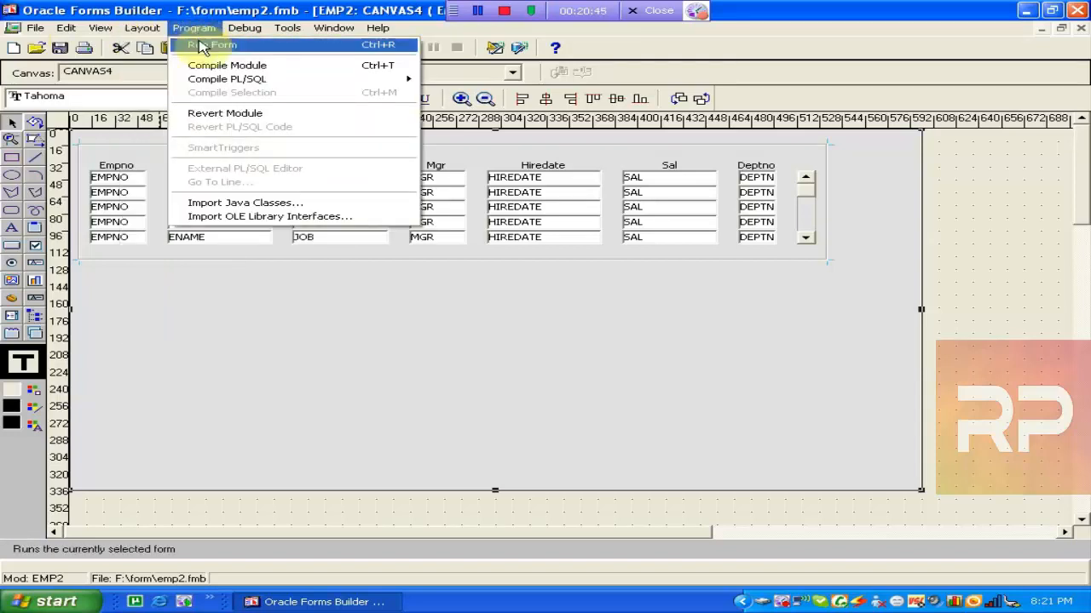
left_click(239, 120)
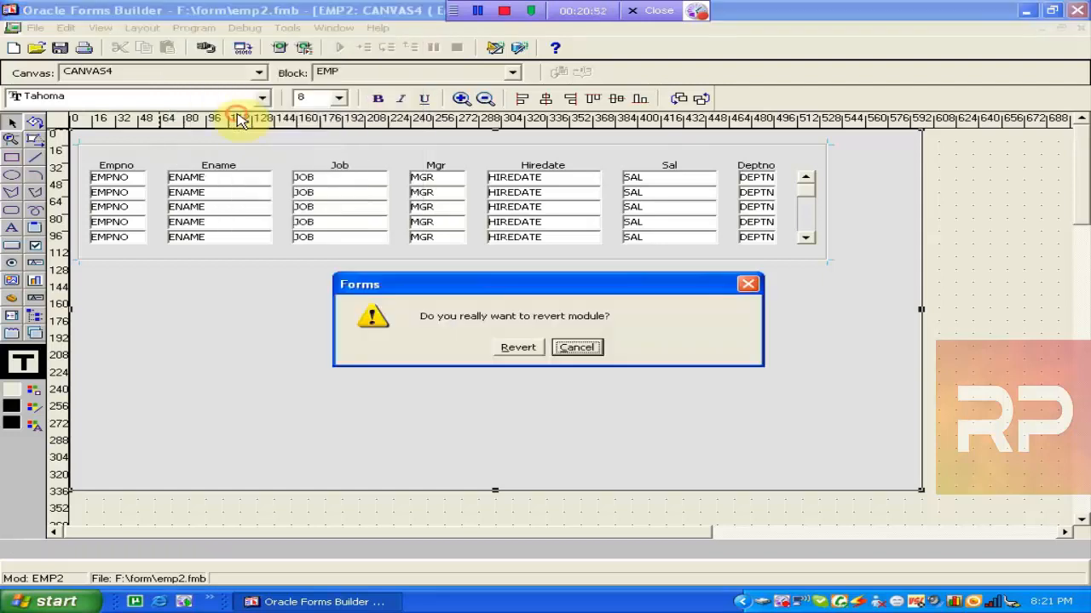
left_click(502, 347)
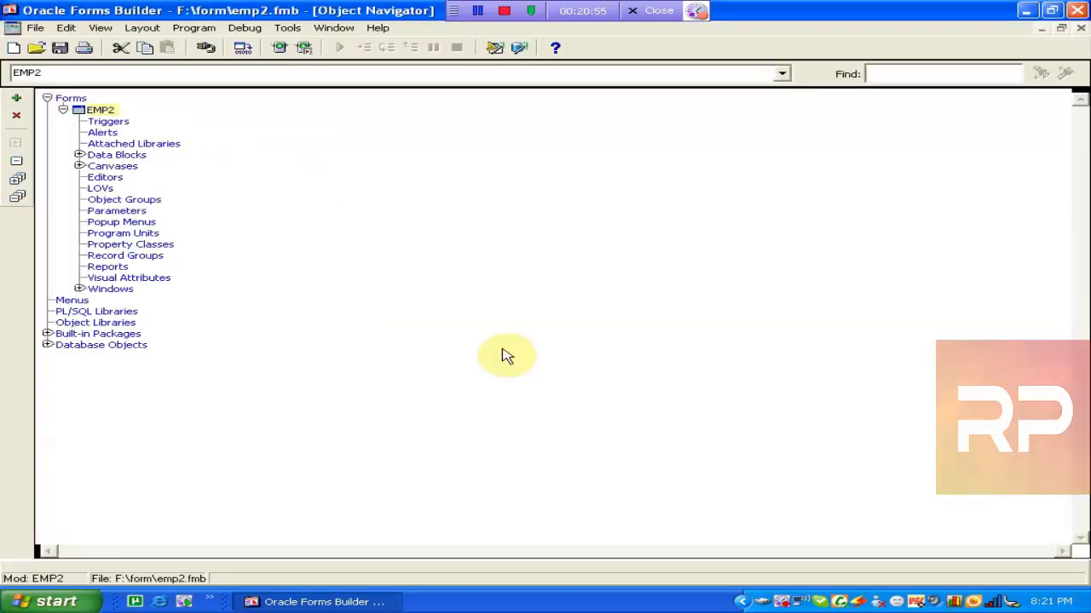
double_click(109, 166)
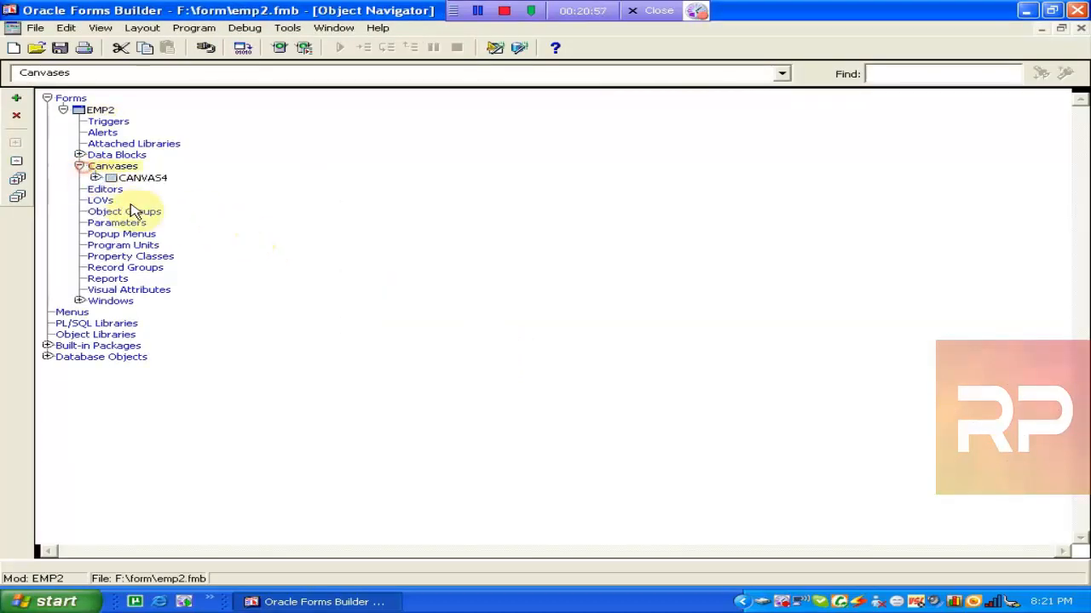
double_click(111, 179)
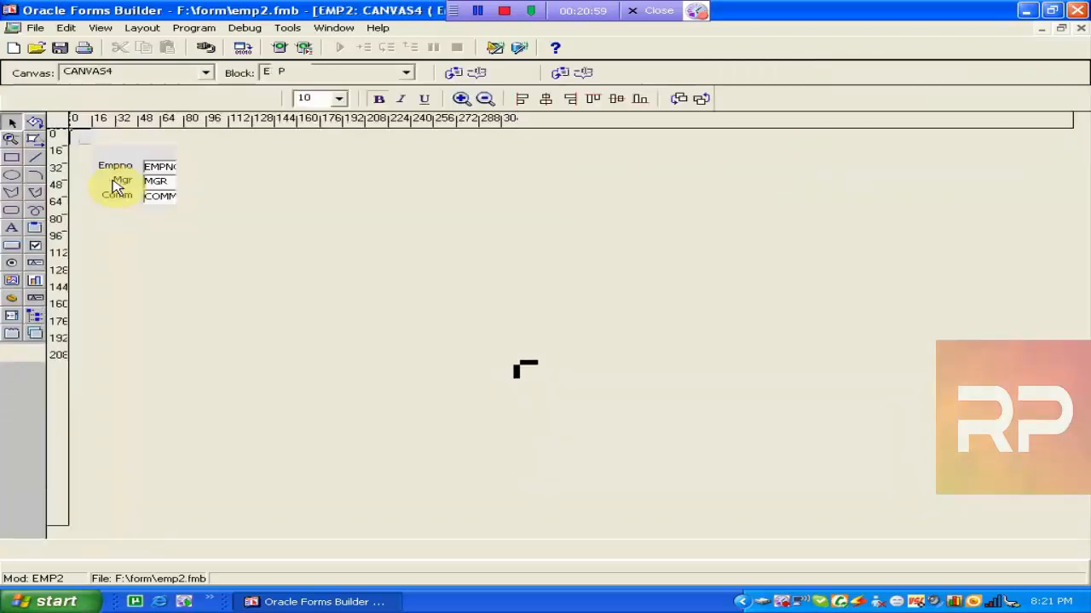